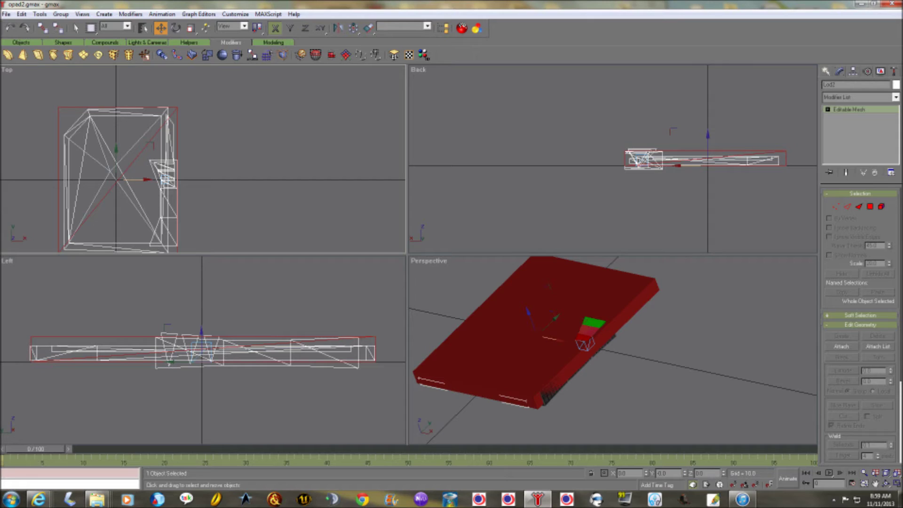
- Save a copy of the opad2 scene under the file name "for merge"
{"action": "left_click", "coordinate": [896, 473]}
{"action": "left_click", "coordinate": [7, 14]}
{"action": "left_click", "coordinate": [21, 66]}
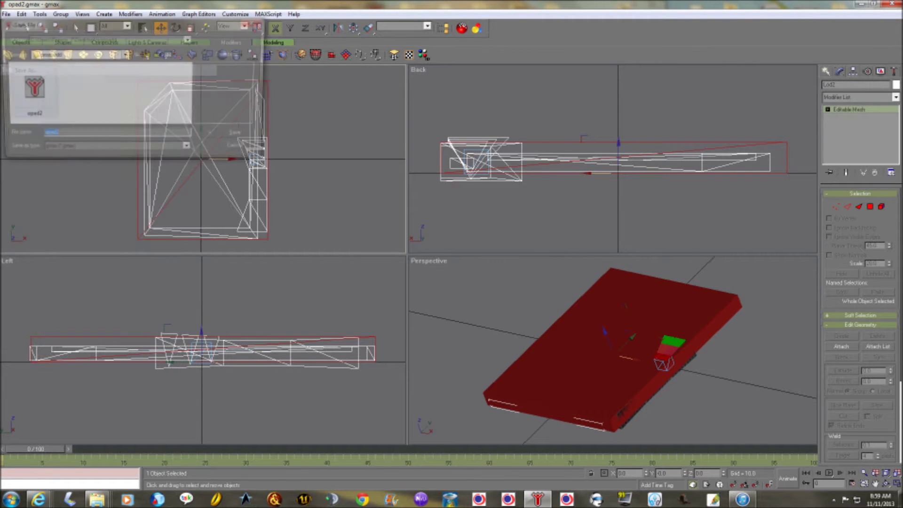
{"action": "type", "text": "fa"}
{"action": "type", "text": "r merge"}
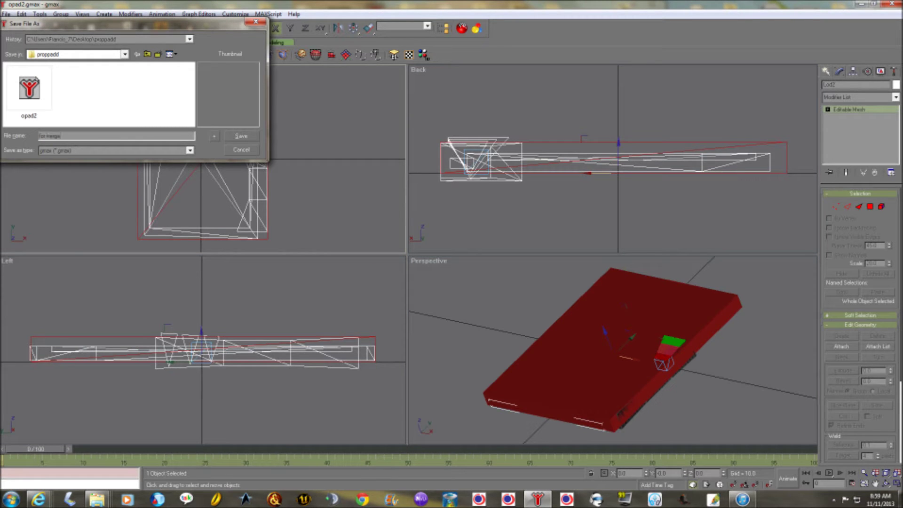
{"action": "key", "text": "Return"}
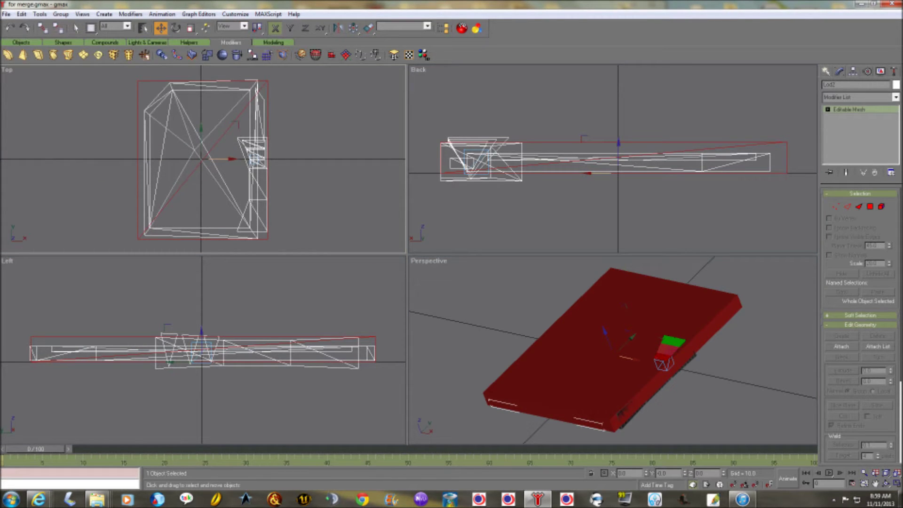
- Select the Lod0 object by name and rename it mesh0
{"action": "key", "text": "h"}
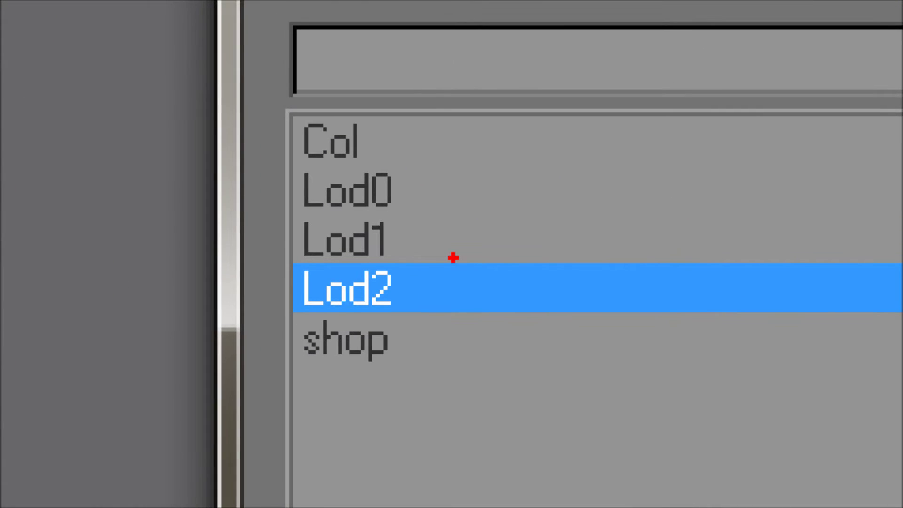
{"action": "left_click_drag", "start_coordinate": [260, 146], "coordinate": [430, 141]}
{"action": "left_click_drag", "start_coordinate": [245, 345], "coordinate": [461, 345]}
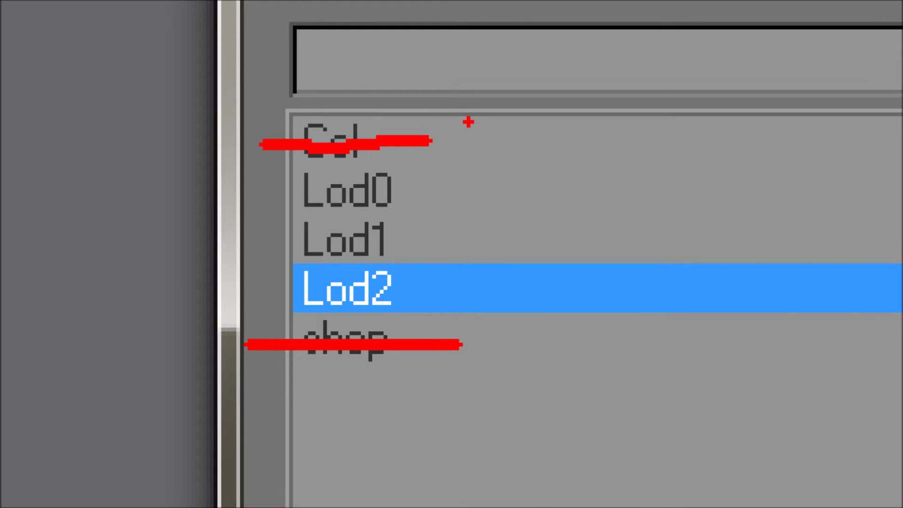
{"action": "mouse_move", "coordinate": [420, 163]}
{"action": "left_mouse_down"}
{"action": "mouse_move", "coordinate": [452, 165]}
{"action": "mouse_move", "coordinate": [476, 332]}
{"action": "mouse_move", "coordinate": [433, 336]}
{"action": "left_mouse_up"}
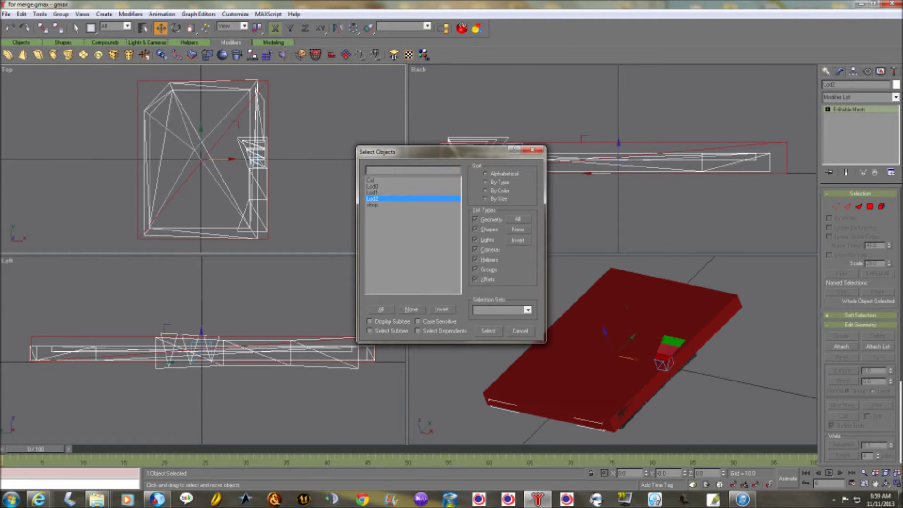
{"action": "left_click", "coordinate": [372, 187]}
{"action": "key", "text": "Return"}
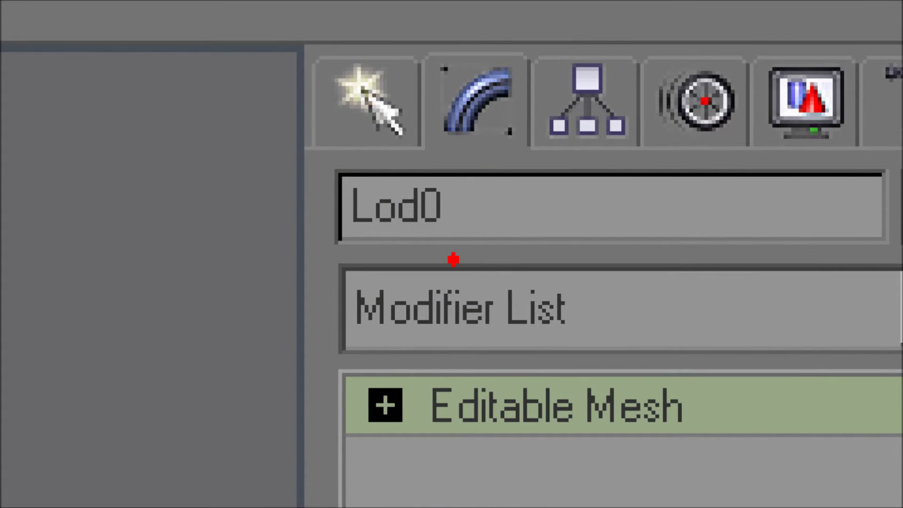
{"action": "mouse_move", "coordinate": [76, 208]}
{"action": "left_mouse_down"}
{"action": "mouse_move", "coordinate": [149, 242]}
{"action": "mouse_move", "coordinate": [229, 207]}
{"action": "mouse_move", "coordinate": [320, 209]}
{"action": "left_mouse_up"}
{"action": "double_click", "coordinate": [829, 84]}
{"action": "type", "text": "mesh0"}
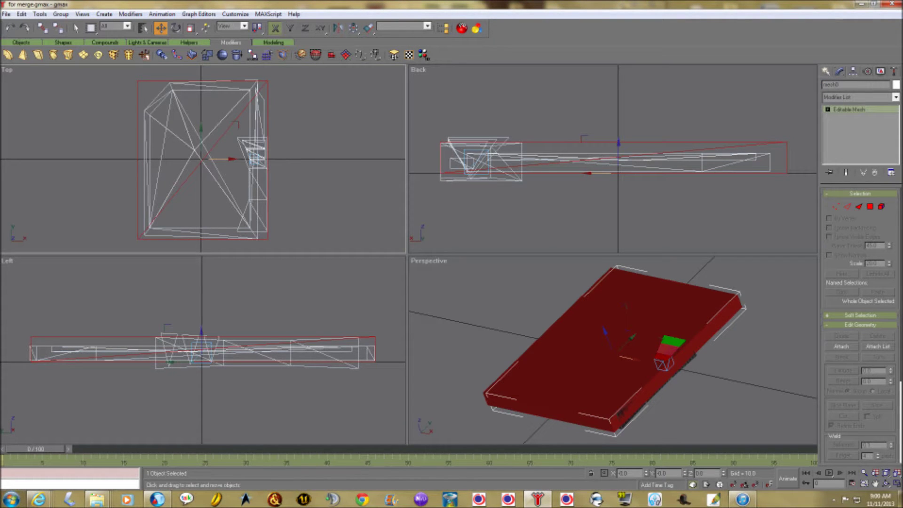
- Select the Lod1 object by name and rename it mesh1
{"action": "type", "text": "h"}
{"action": "left_click", "coordinate": [372, 187]}
{"action": "key", "text": "Return"}
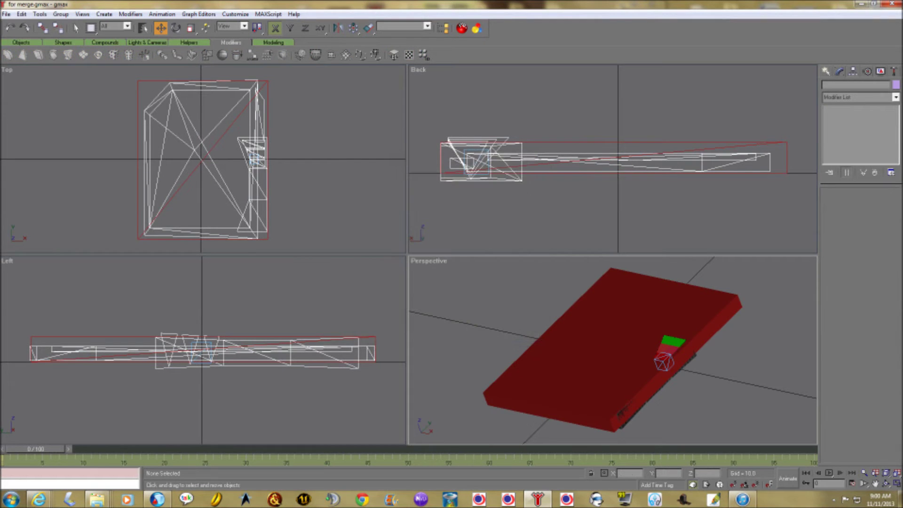
{"action": "key", "text": "h"}
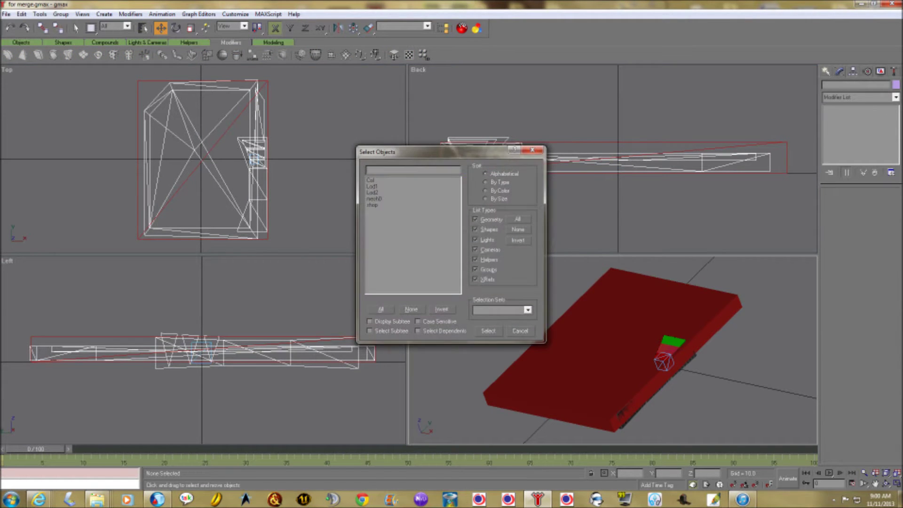
{"action": "left_click", "coordinate": [372, 186]}
{"action": "key", "text": "Return"}
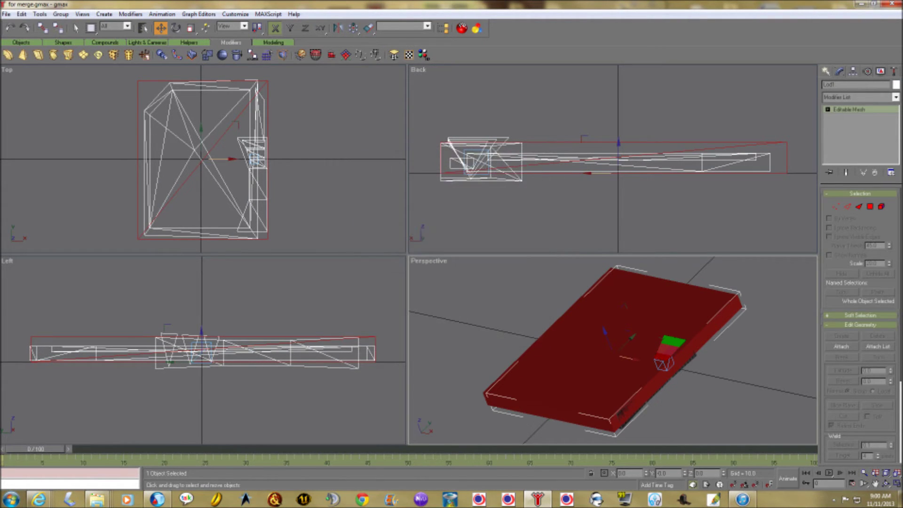
{"action": "double_click", "coordinate": [829, 85]}
{"action": "type", "text": "mesh1"}
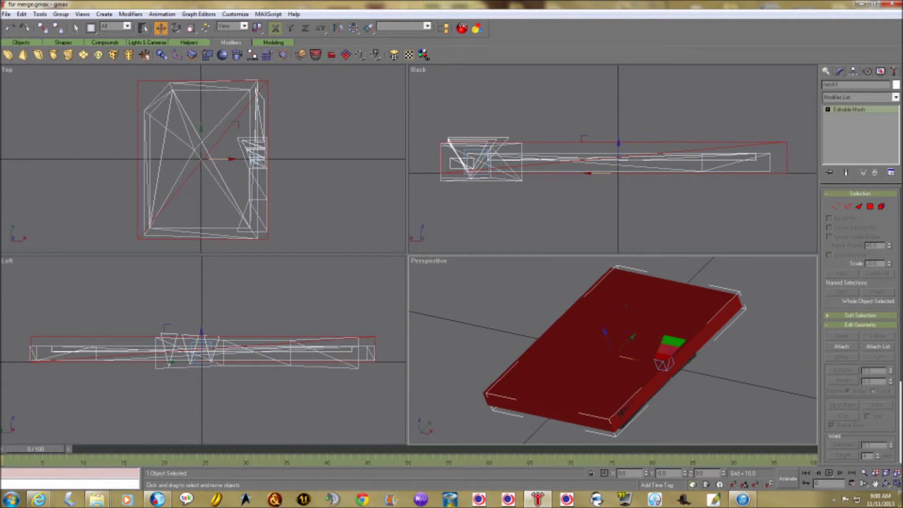
- Select the Lod2 object by name and rename it mesh2
{"action": "left_click", "coordinate": [143, 28]}
{"action": "left_click", "coordinate": [373, 186]}
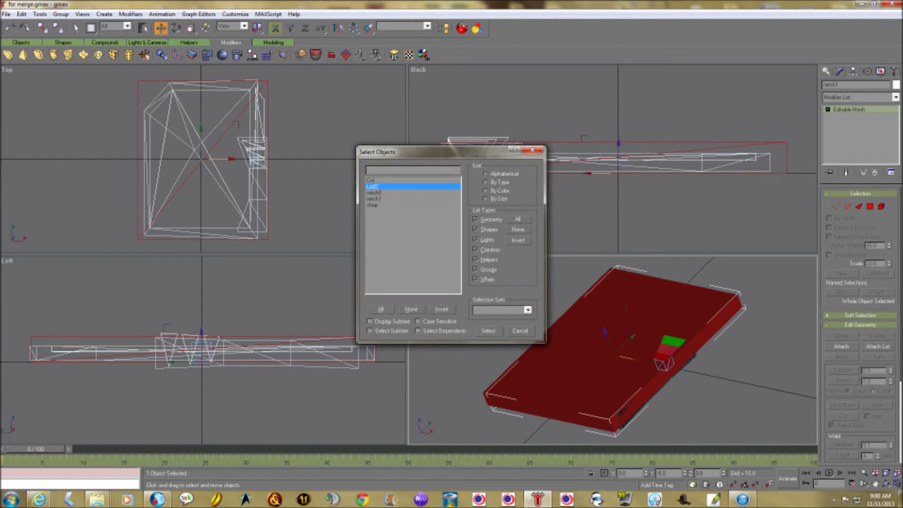
{"action": "left_click", "coordinate": [489, 331]}
{"action": "double_click", "coordinate": [830, 85]}
{"action": "type", "text": "mes"}
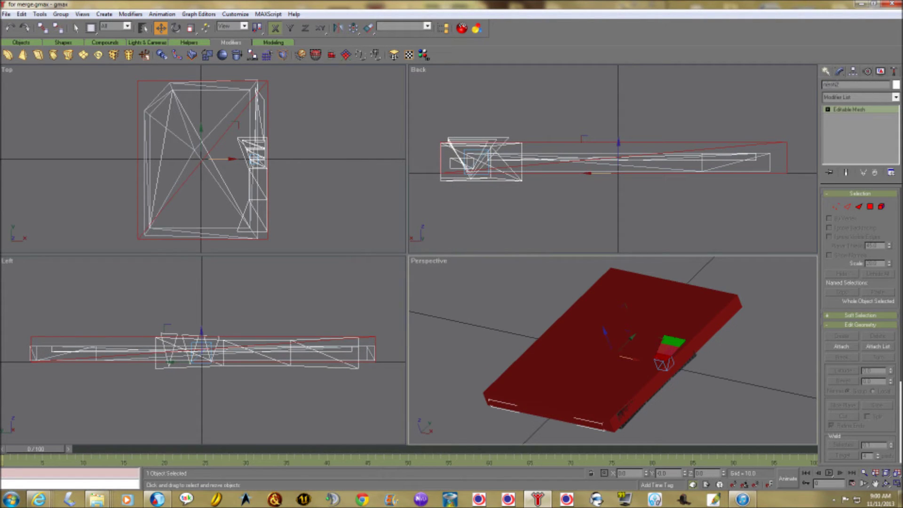
- Delete the Col and shop objects, keeping only the three mesh objects
{"action": "type", "text": "h"}
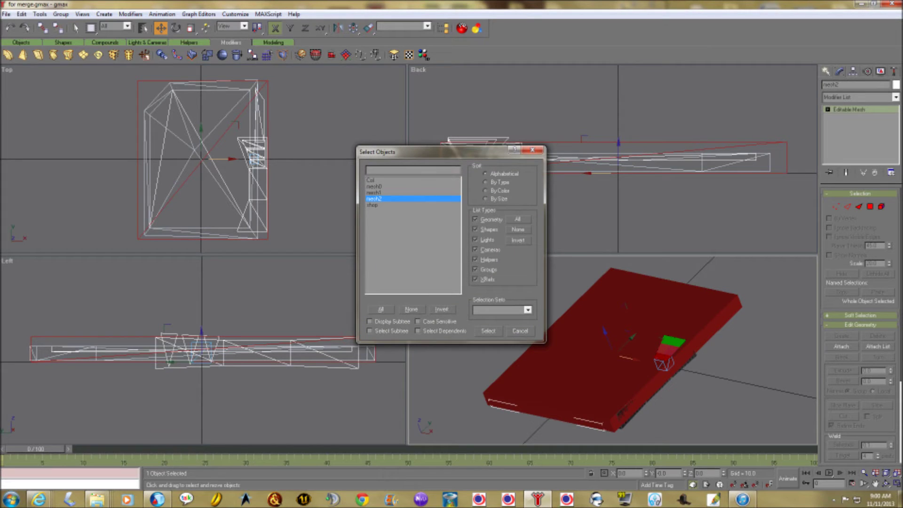
{"action": "left_click", "coordinate": [371, 180]}
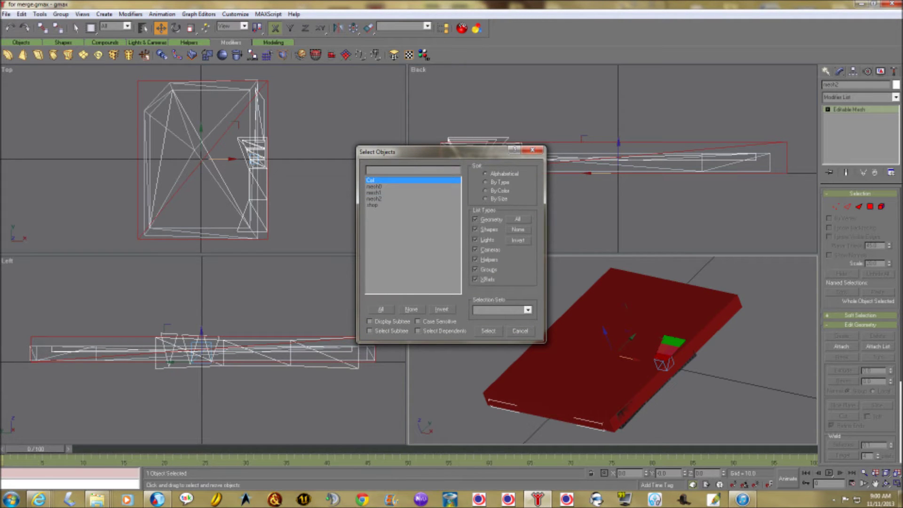
{"action": "left_click", "coordinate": [373, 204], "text": "ctrl"}
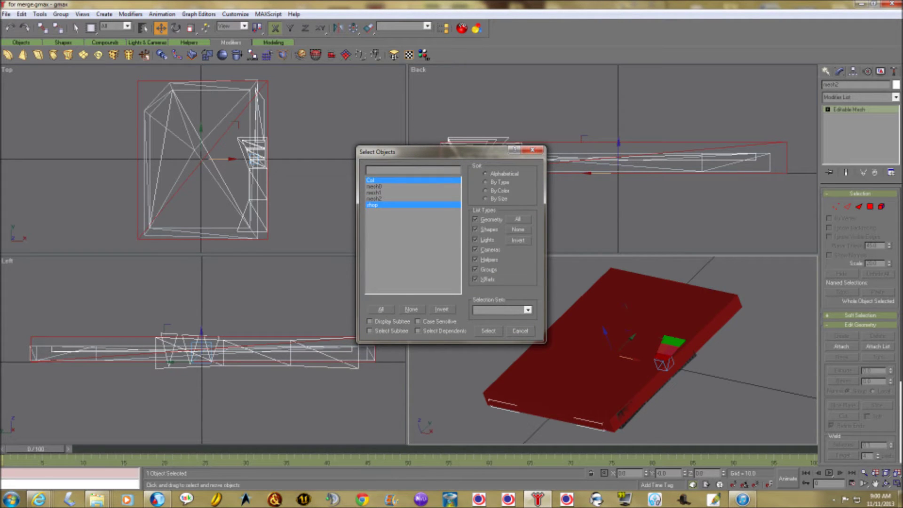
{"action": "key", "text": "Return"}
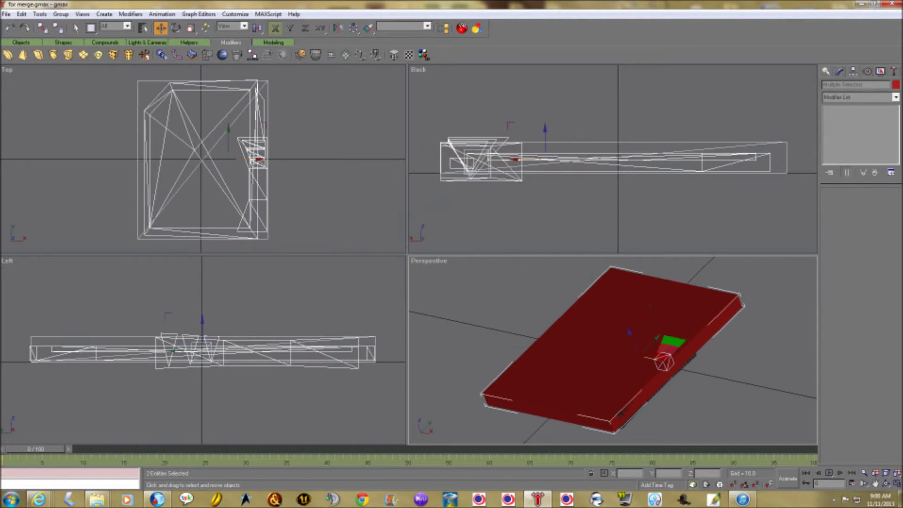
{"action": "key", "text": "Delete"}
- Check the remaining pad model from above in the perspective view and save the "for merge" file
{"action": "left_click", "coordinate": [886, 484]}
{"action": "mouse_move", "coordinate": [613, 350]}
{"action": "left_mouse_down"}
{"action": "mouse_move", "coordinate": [668, 351]}
{"action": "mouse_move", "coordinate": [626, 391]}
{"action": "mouse_move", "coordinate": [635, 367]}
{"action": "mouse_move", "coordinate": [617, 343]}
{"action": "mouse_move", "coordinate": [631, 400]}
{"action": "mouse_move", "coordinate": [635, 350]}
{"action": "left_mouse_up"}
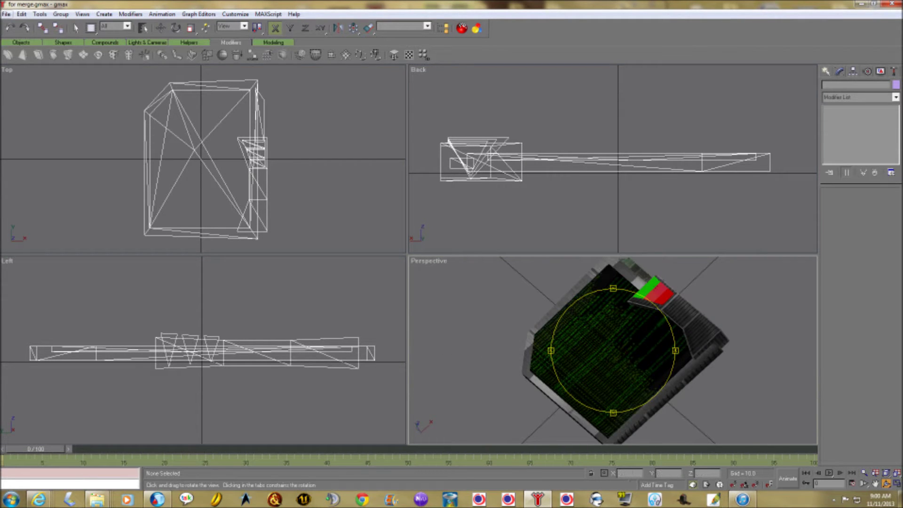
{"action": "left_click", "coordinate": [6, 15]}
{"action": "left_click", "coordinate": [21, 60]}
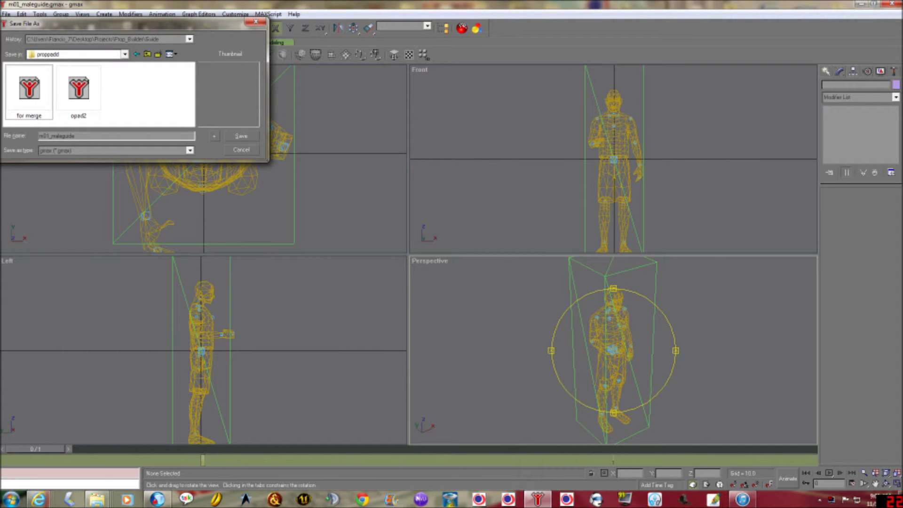
- Save the male guide scene as padd1a in the proppadd folder
{"action": "left_click_drag", "start_coordinate": [130, 27], "coordinate": [355, 123]}
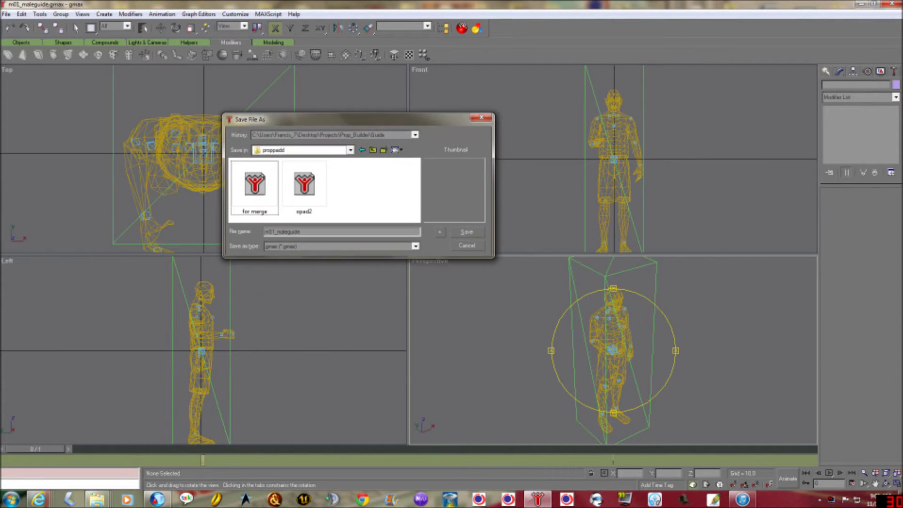
{"action": "double_click", "coordinate": [283, 232]}
{"action": "type", "text": "paadd1st"}
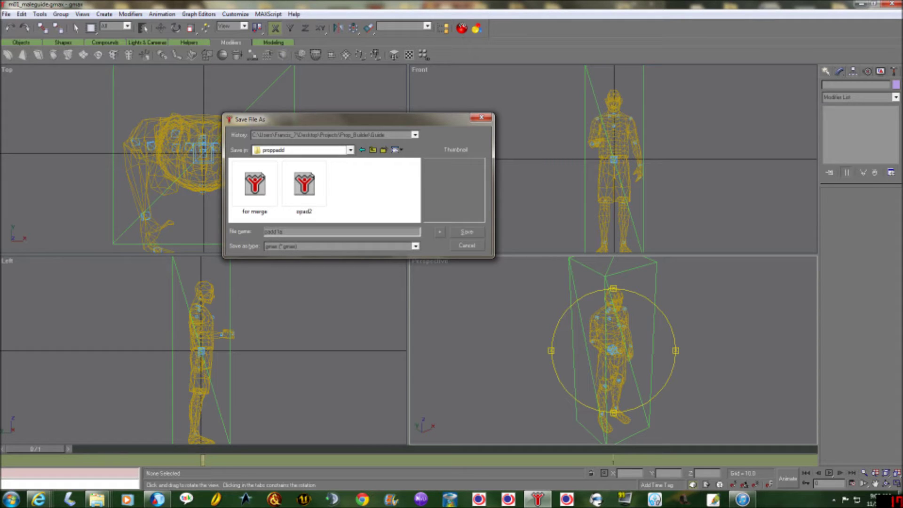
{"action": "left_click", "coordinate": [415, 135]}
{"action": "left_click", "coordinate": [331, 143]}
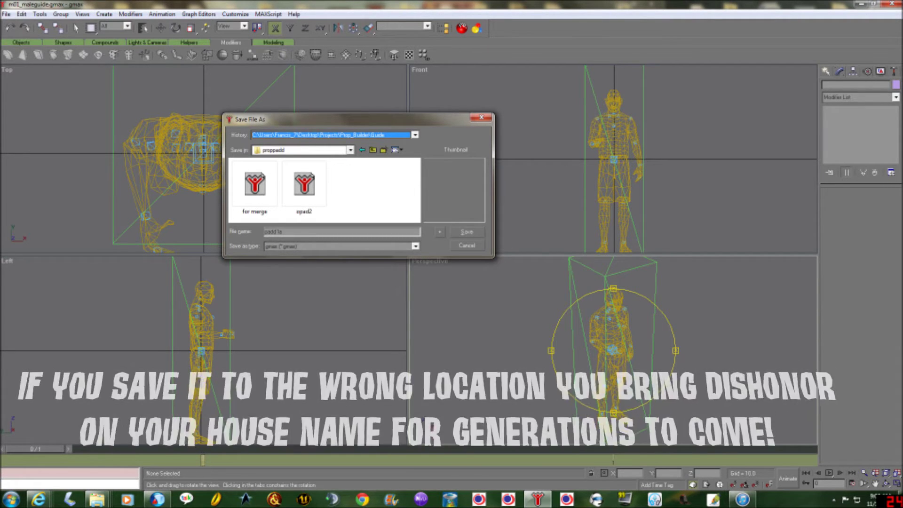
{"action": "key", "text": "Return"}
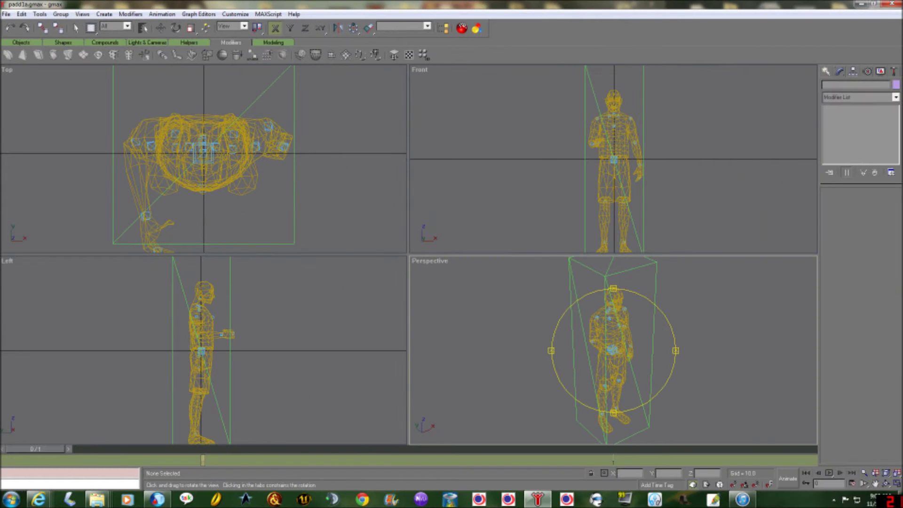
{"action": "left_click", "coordinate": [6, 14]}
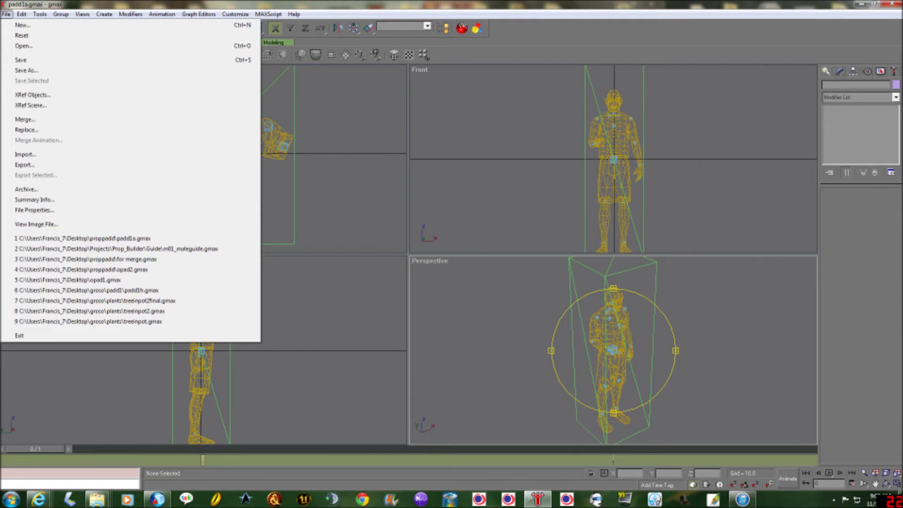
{"action": "key", "text": "Escape"}
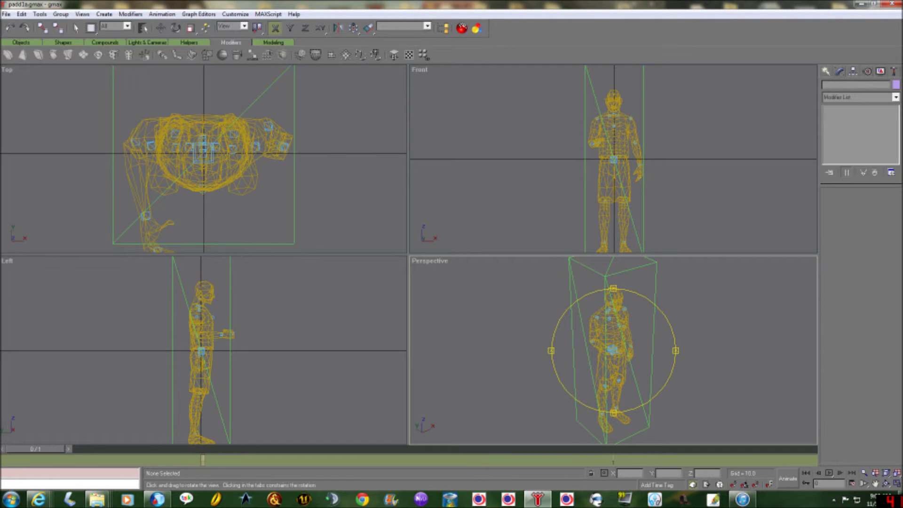
- Delete the guide nodes from NodeNN.Back through NodeNN.RightShoulder, leaving NodeNN.RightWrist and the master node in the scene
{"action": "key", "text": "h"}
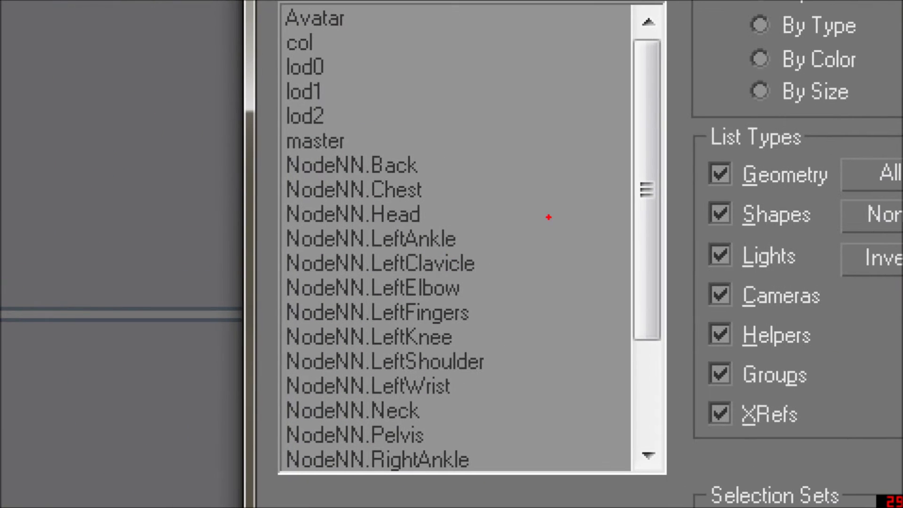
{"action": "left_click_drag", "start_coordinate": [190, 166], "coordinate": [487, 183]}
{"action": "left_click_drag", "start_coordinate": [179, 206], "coordinate": [513, 189]}
{"action": "left_click_drag", "start_coordinate": [178, 232], "coordinate": [554, 222]}
{"action": "left_click_drag", "start_coordinate": [196, 261], "coordinate": [598, 256]}
{"action": "left_click_drag", "start_coordinate": [137, 279], "coordinate": [391, 256]}
{"action": "left_click_drag", "start_coordinate": [193, 302], "coordinate": [584, 280]}
{"action": "left_click_drag", "start_coordinate": [158, 327], "coordinate": [514, 314]}
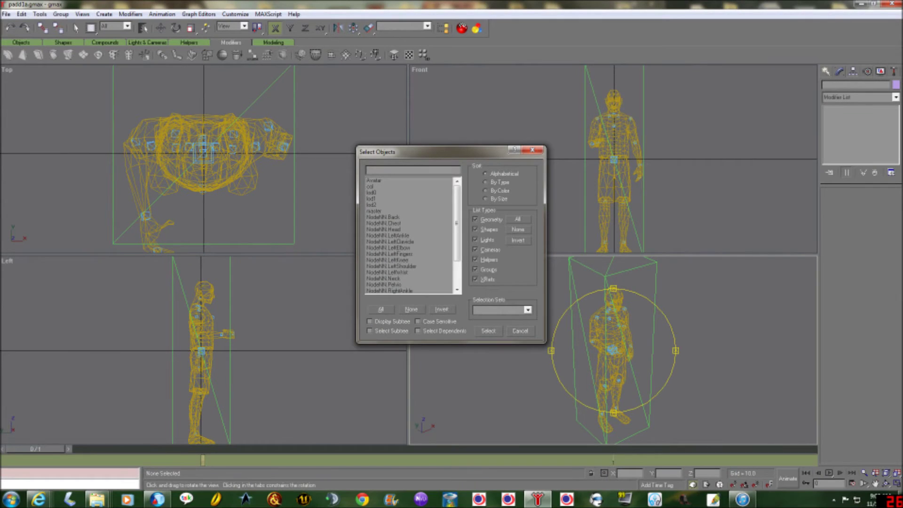
{"action": "left_click", "coordinate": [383, 217]}
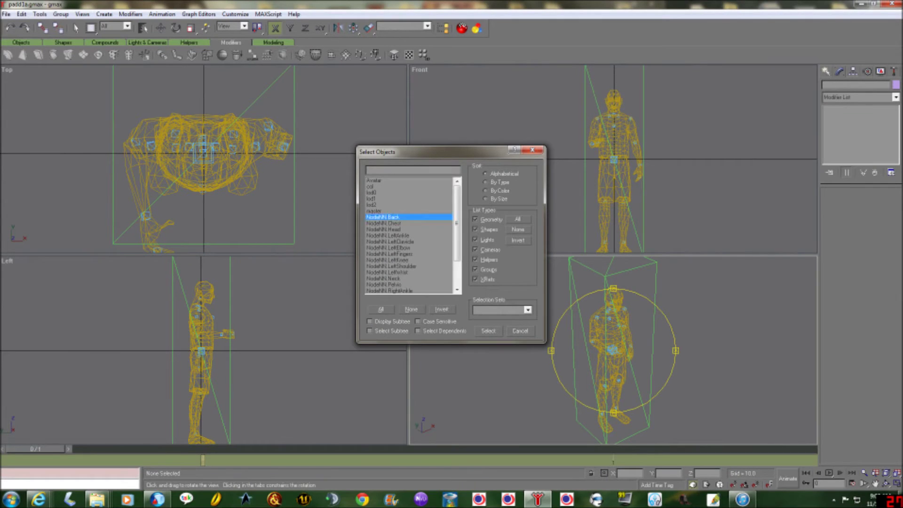
{"action": "left_click_drag", "start_coordinate": [457, 223], "coordinate": [456, 237]}
{"action": "scroll", "coordinate": [410, 235], "scroll_direction": "down", "scroll_amount": 1}
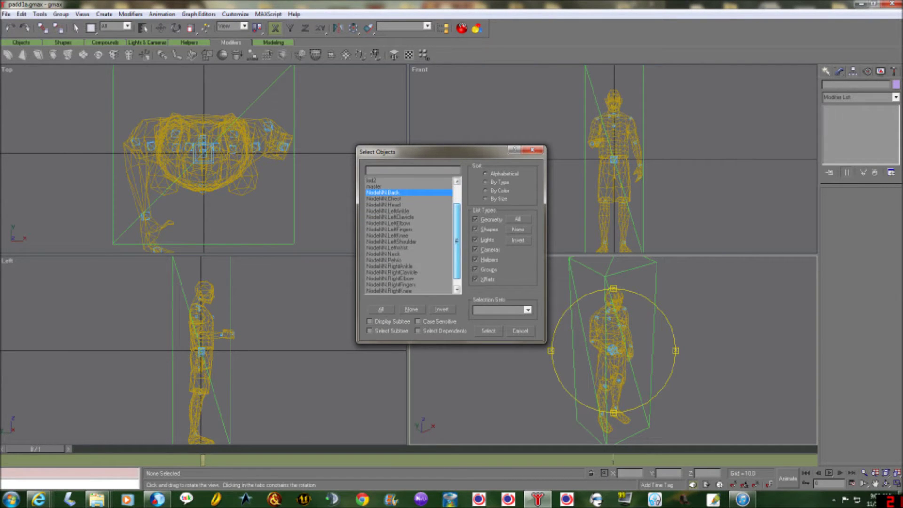
{"action": "left_click", "coordinate": [393, 285], "text": "shift"}
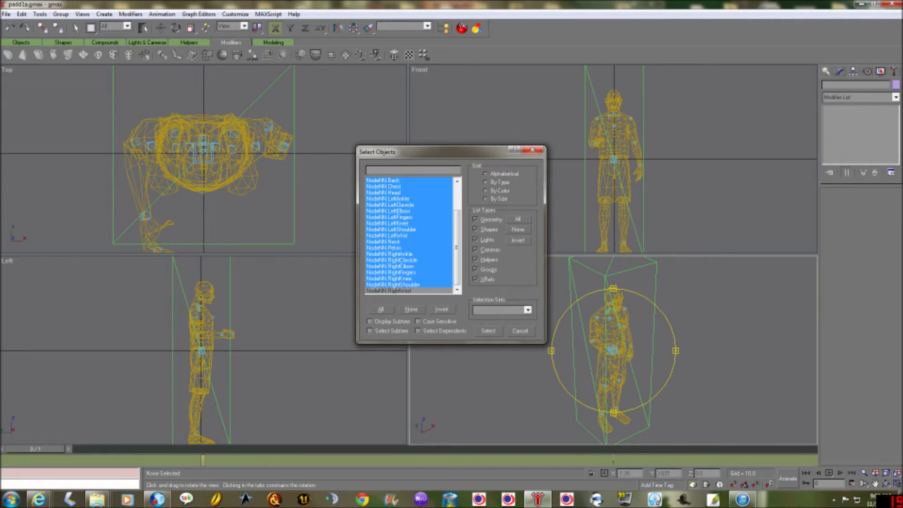
{"action": "scroll", "coordinate": [409, 235], "scroll_direction": "up", "scroll_amount": 2}
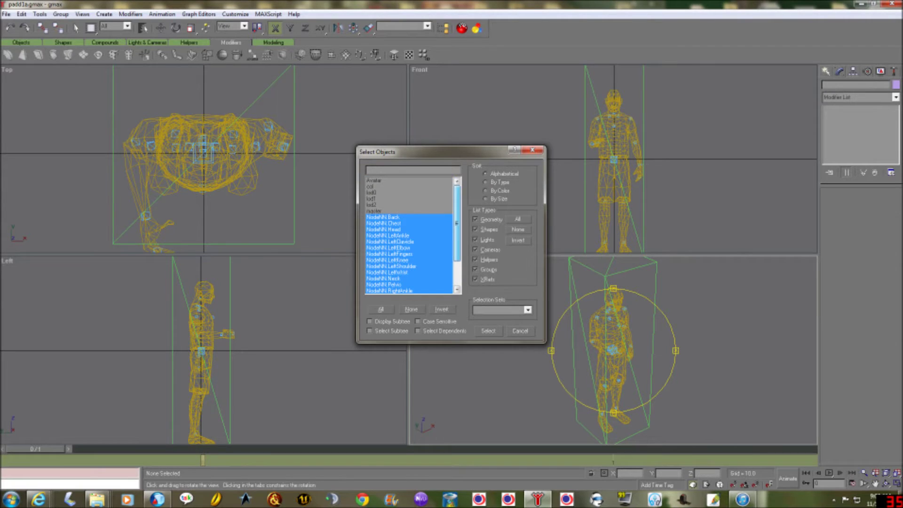
{"action": "scroll", "coordinate": [409, 235], "scroll_direction": "down", "scroll_amount": 2}
{"action": "scroll", "coordinate": [409, 235], "scroll_direction": "up", "scroll_amount": 2}
{"action": "scroll", "coordinate": [410, 235], "scroll_direction": "down", "scroll_amount": 2}
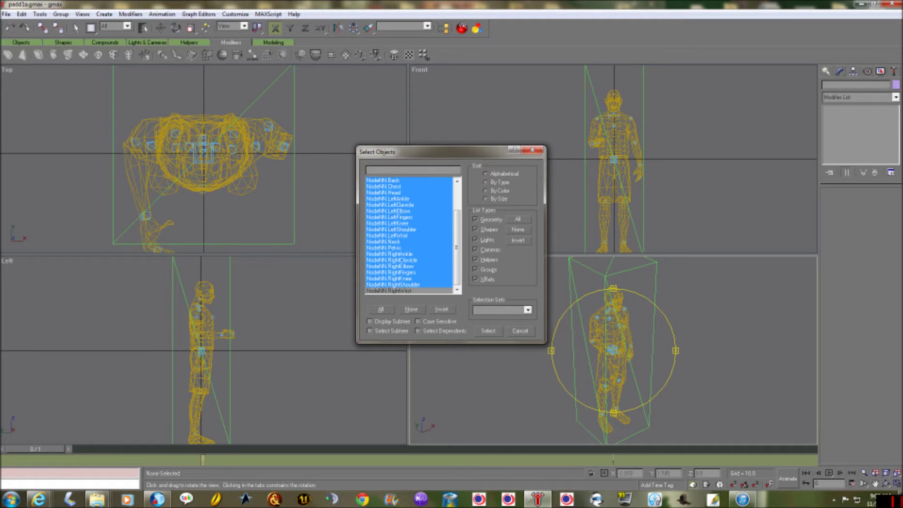
{"action": "key", "text": "Return"}
{"action": "key", "text": "Delete"}
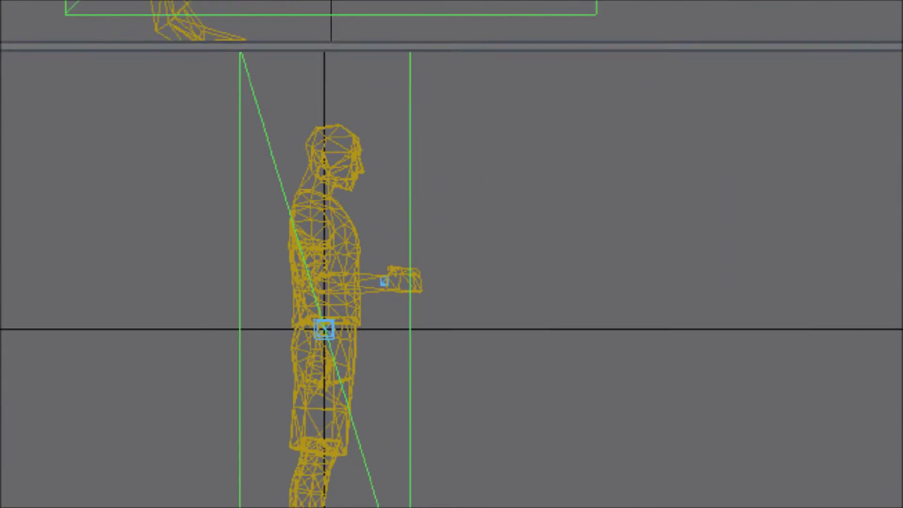
{"action": "mouse_move", "coordinate": [330, 310]}
{"action": "left_mouse_down"}
{"action": "mouse_move", "coordinate": [250, 312]}
{"action": "mouse_move", "coordinate": [332, 367]}
{"action": "mouse_move", "coordinate": [324, 310]}
{"action": "left_mouse_up"}
{"action": "mouse_move", "coordinate": [396, 245]}
{"action": "left_mouse_down"}
{"action": "mouse_move", "coordinate": [347, 257]}
{"action": "mouse_move", "coordinate": [430, 285]}
{"action": "mouse_move", "coordinate": [391, 238]}
{"action": "left_mouse_up"}
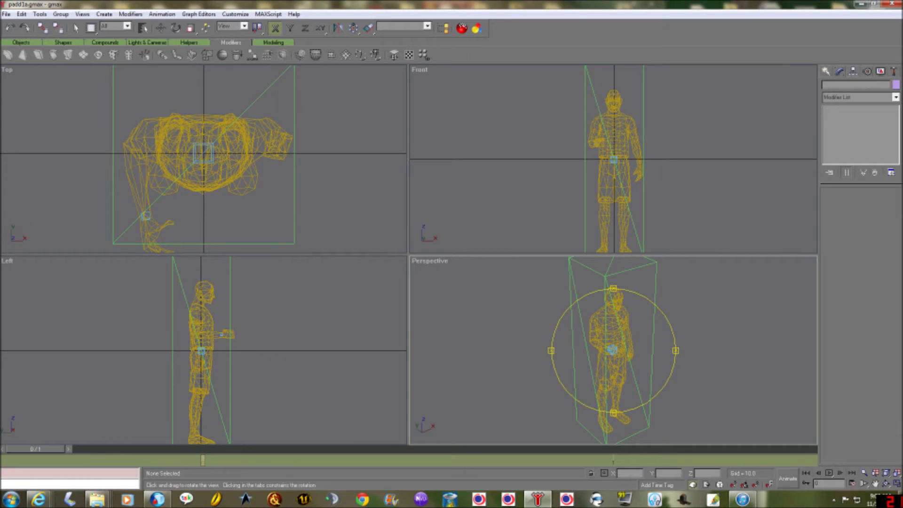
- Save the scene, and open the "for merge" file from the proppadd folder on the Desktop for merging
{"action": "left_click", "coordinate": [7, 13]}
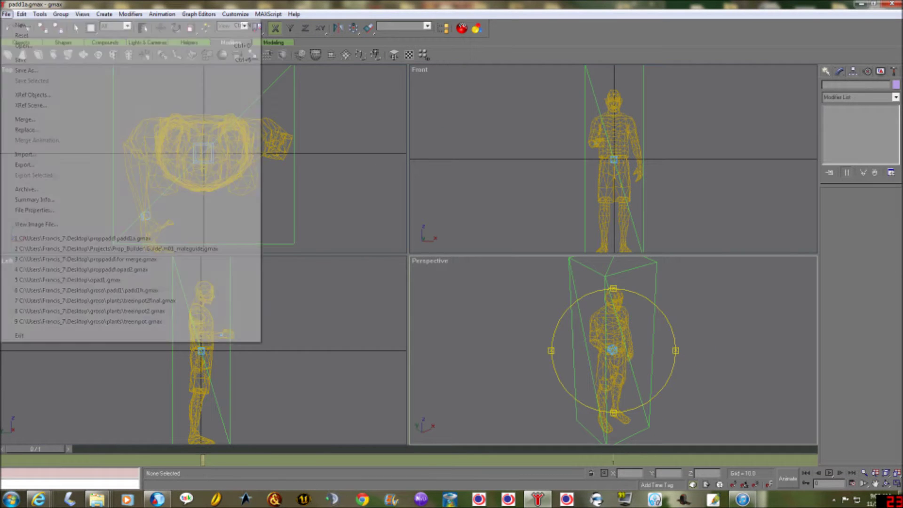
{"action": "left_click", "coordinate": [21, 60]}
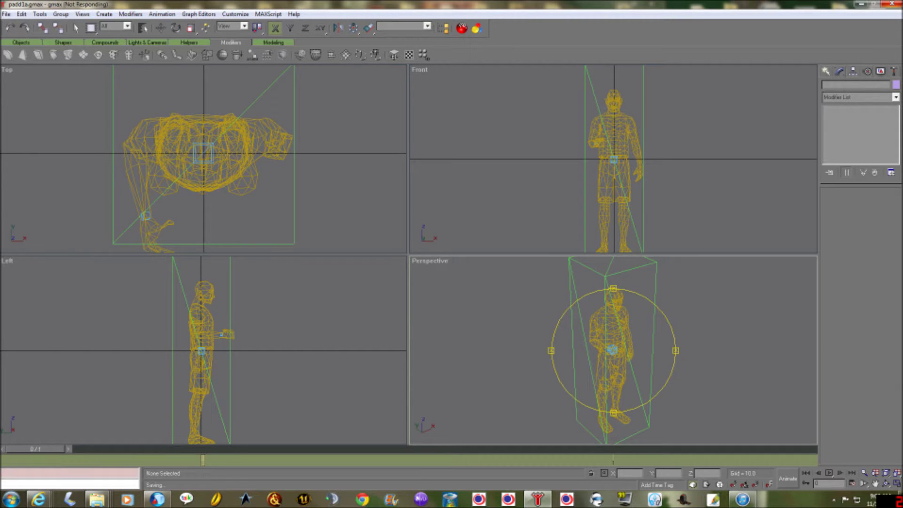
{"action": "left_click", "coordinate": [6, 14]}
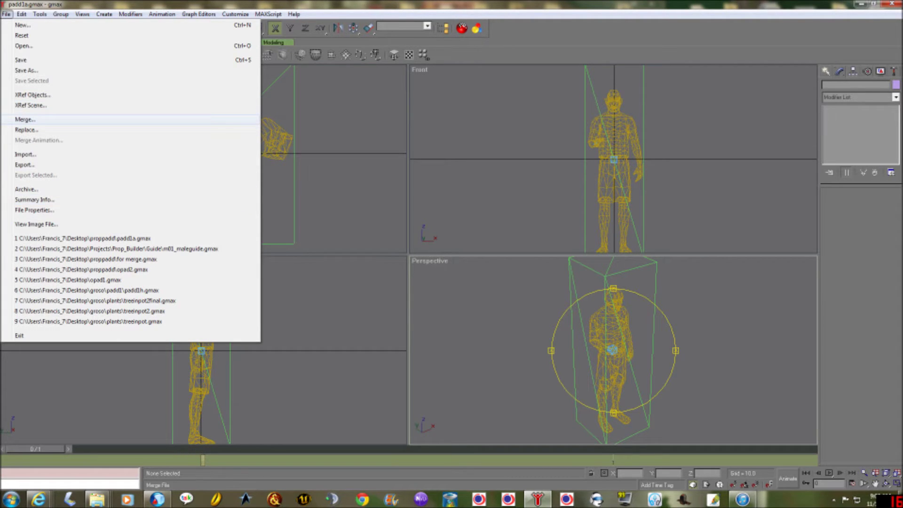
{"action": "left_click", "coordinate": [26, 120]}
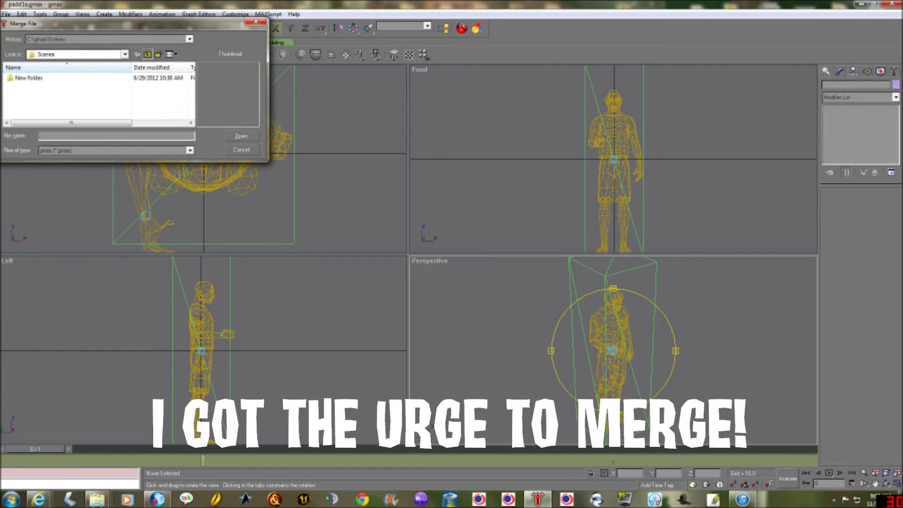
{"action": "left_click", "coordinate": [148, 54]}
{"action": "left_click", "coordinate": [147, 54]}
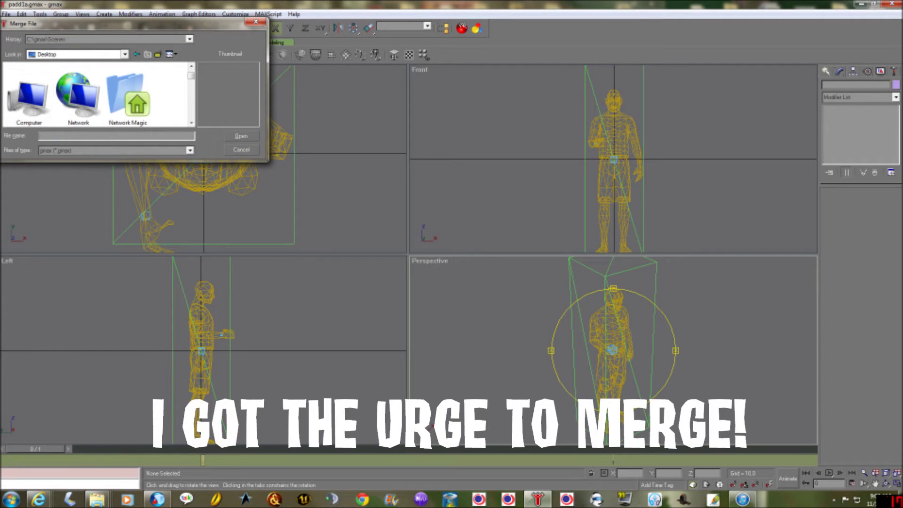
{"action": "scroll", "coordinate": [28, 94], "scroll_direction": "down", "scroll_amount": 3}
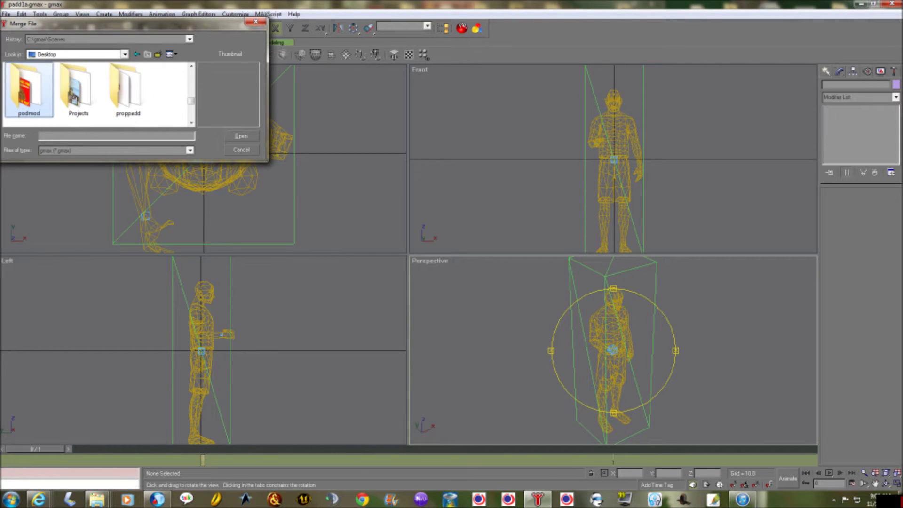
{"action": "double_click", "coordinate": [128, 89]}
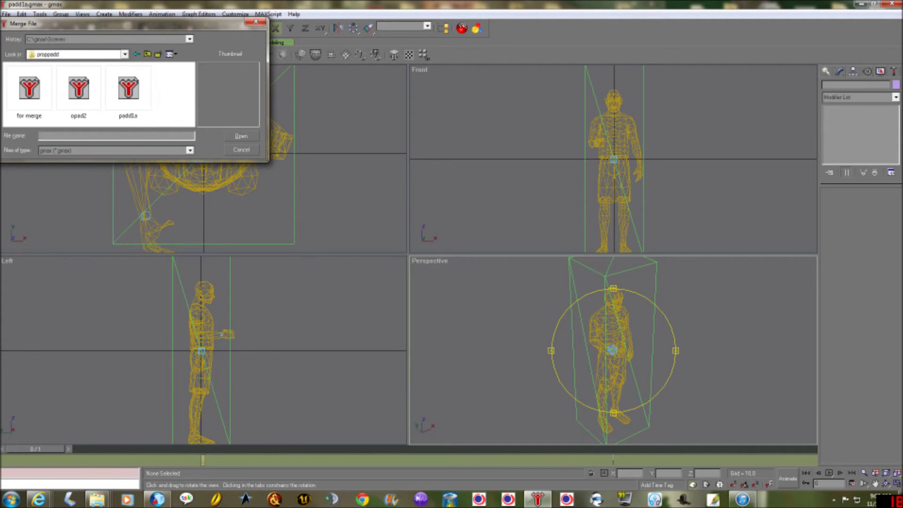
{"action": "double_click", "coordinate": [29, 89]}
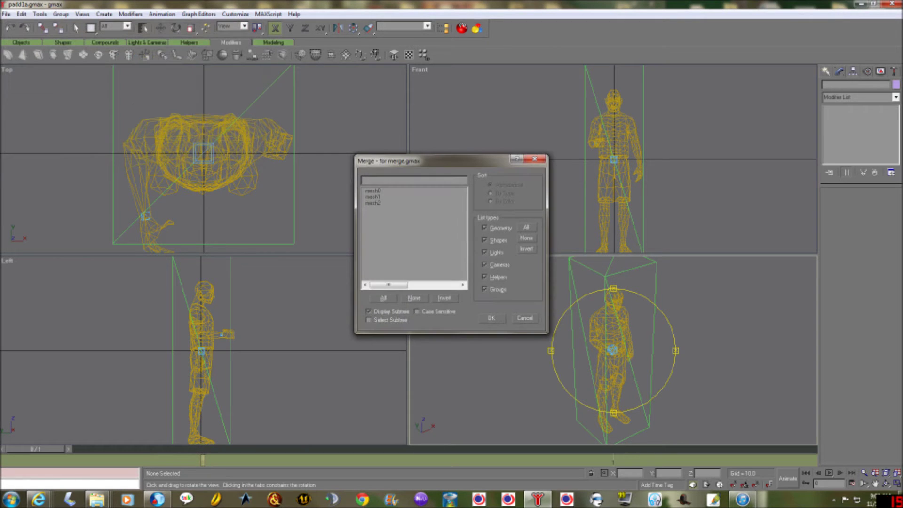
- Merge the mesh0, mesh1 and mesh2 objects into the male guide scene
{"action": "left_click", "coordinate": [373, 190]}
{"action": "left_click", "coordinate": [373, 197], "text": "ctrl"}
{"action": "left_click", "coordinate": [373, 203], "text": "ctrl"}
{"action": "left_click", "coordinate": [491, 319]}
{"action": "key", "text": "Return"}
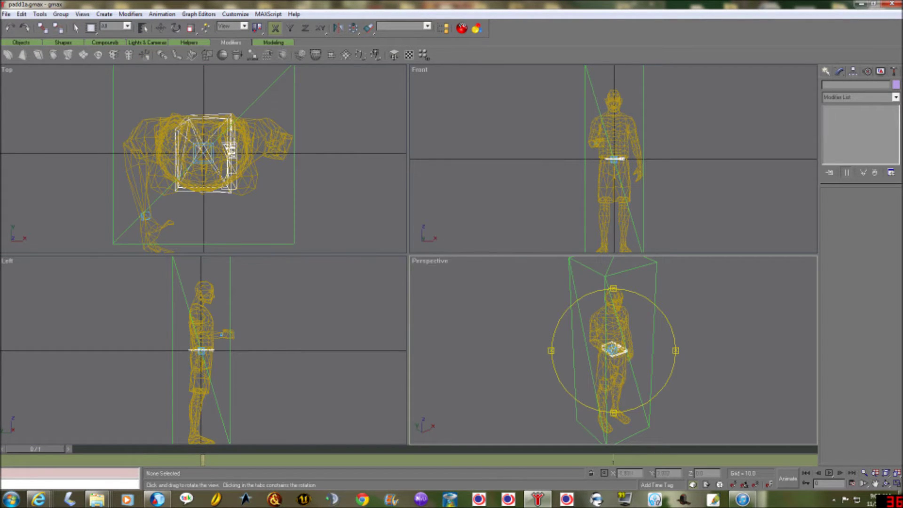
- Select mesh0, mesh1 and mesh2 and move them together forward and up to the level of the figure's right hand
{"action": "key", "text": "w"}
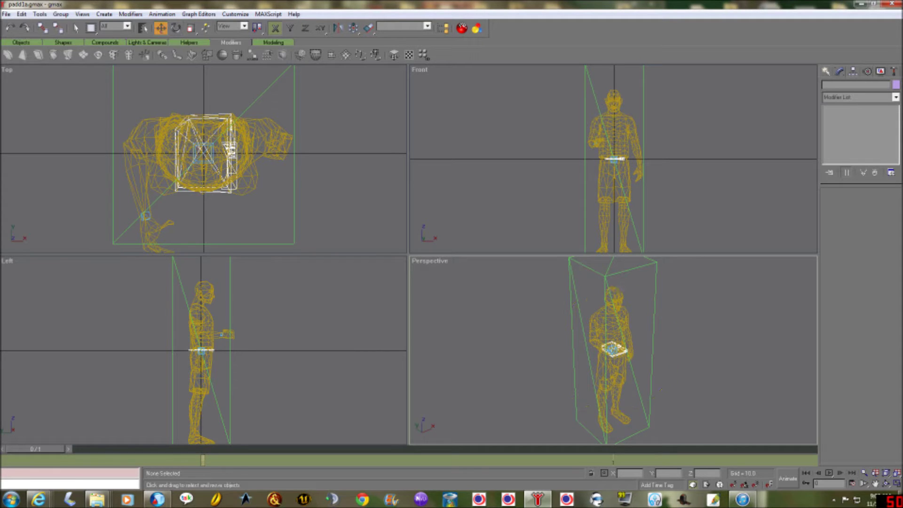
{"action": "key", "text": "h"}
{"action": "left_click", "coordinate": [375, 218]}
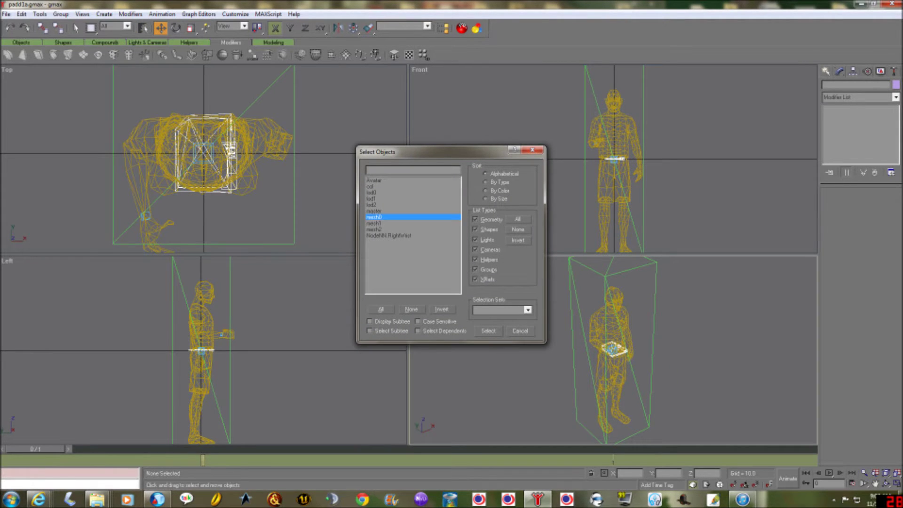
{"action": "left_click", "coordinate": [374, 223], "text": "ctrl"}
{"action": "left_click", "coordinate": [374, 230], "text": "ctrl"}
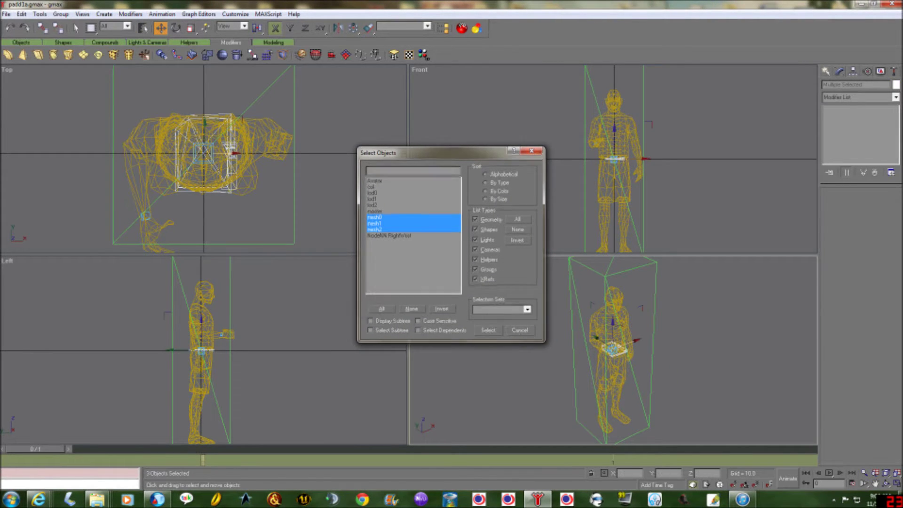
{"action": "key", "text": "Return"}
{"action": "left_click_drag", "start_coordinate": [231, 141], "coordinate": [231, 230]}
{"action": "left_click_drag", "start_coordinate": [230, 330], "coordinate": [246, 341]}
- Rotate the three pad meshes upright and turn them around so the edge with the raised details faces the right hand
{"action": "key", "text": "ctrl+w"}
{"action": "left_click_drag", "start_coordinate": [95, 197], "coordinate": [257, 253]}
{"action": "left_click_drag", "start_coordinate": [568, 126], "coordinate": [665, 160]}
{"action": "left_click_drag", "start_coordinate": [488, 132], "coordinate": [674, 194]}
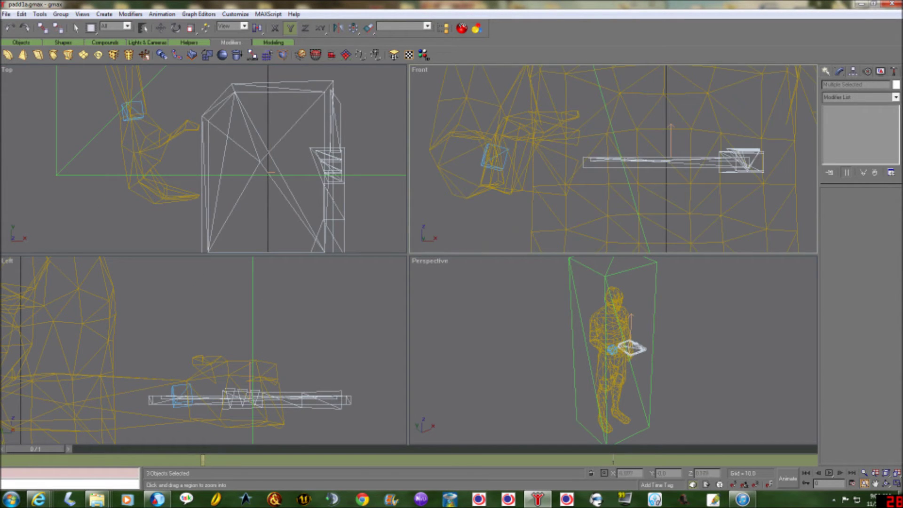
{"action": "left_click_drag", "start_coordinate": [588, 339], "coordinate": [589, 301]}
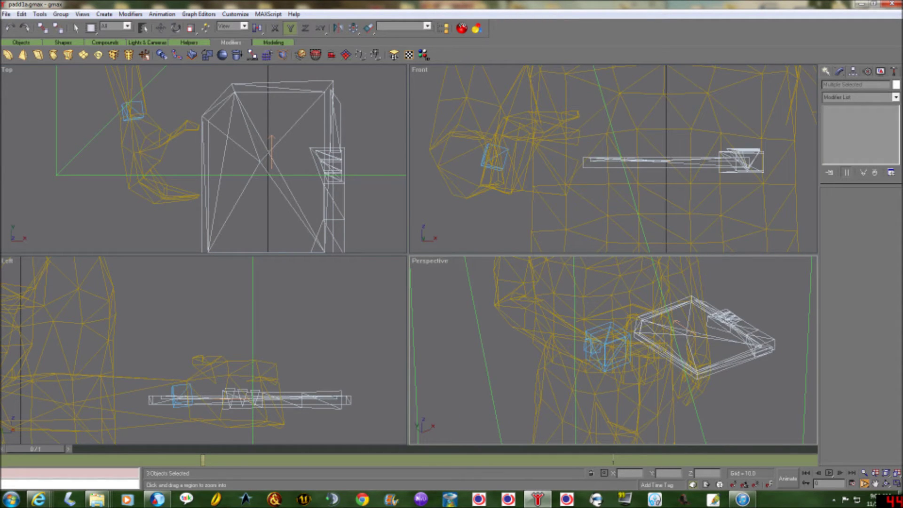
{"action": "key", "text": "e"}
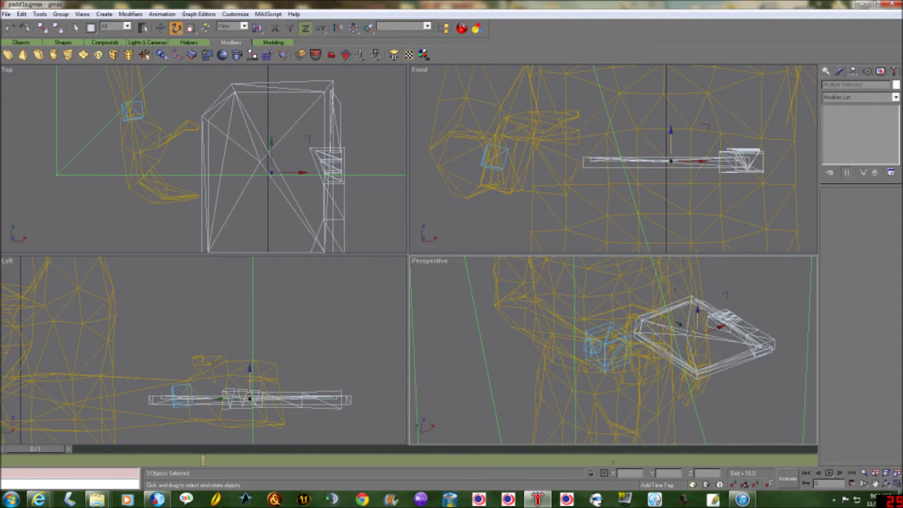
{"action": "left_click_drag", "start_coordinate": [301, 172], "coordinate": [301, 88]}
{"action": "key", "text": "F7"}
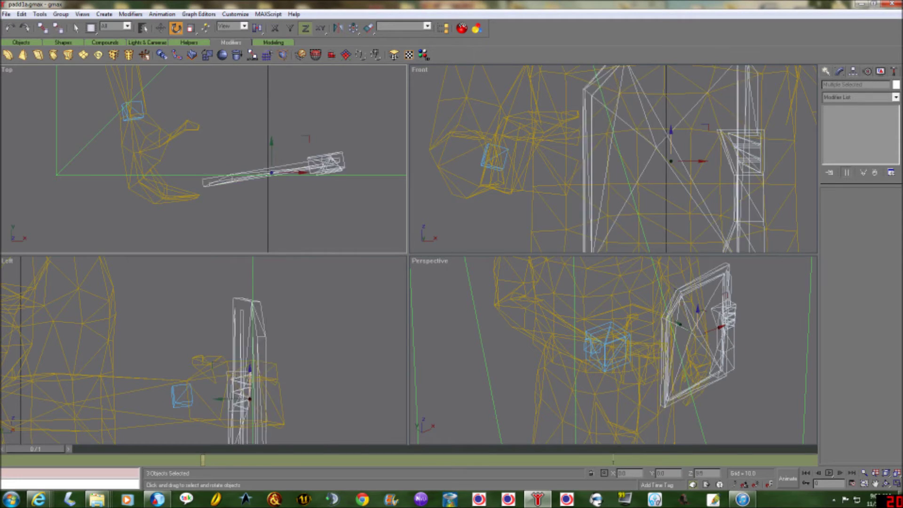
{"action": "left_click_drag", "start_coordinate": [301, 3], "coordinate": [301, 4]}
- Move the three pad meshes along the X axis until their near edge sits inside the right hand
{"action": "key", "text": "w"}
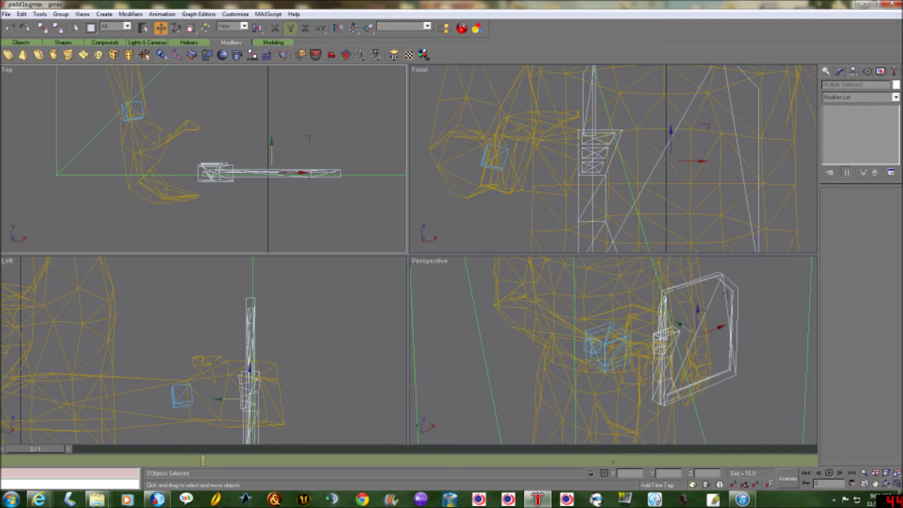
{"action": "key", "text": "F5"}
{"action": "left_click_drag", "start_coordinate": [282, 173], "coordinate": [246, 172]}
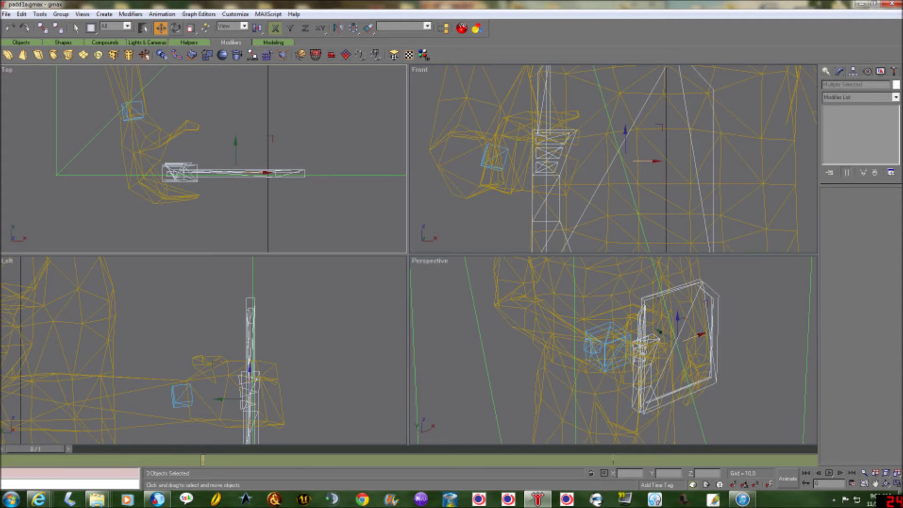
- Tilt the pad's upper edge slightly away from the body and raise the pad so the hand holds its lower part
{"action": "key", "text": "e"}
{"action": "left_click_drag", "start_coordinate": [250, 399], "coordinate": [249, 406]}
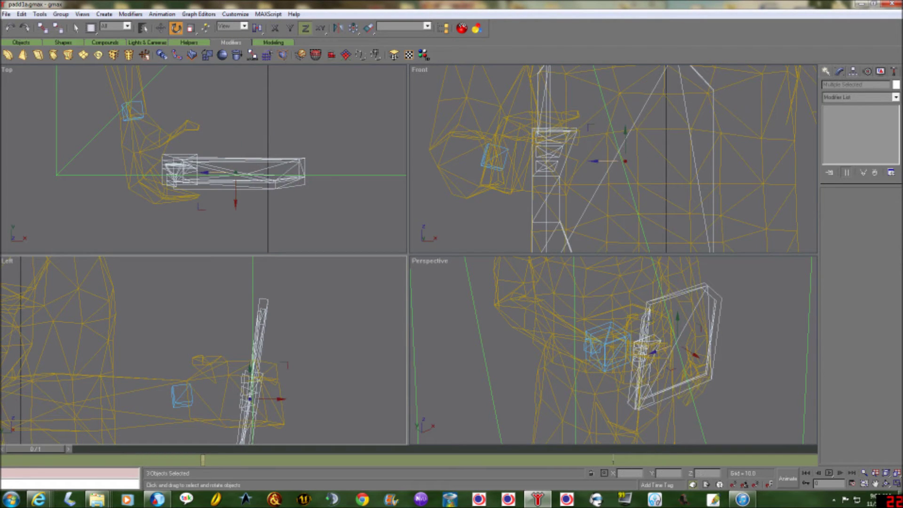
{"action": "key", "text": "w"}
{"action": "left_click_drag", "start_coordinate": [250, 380], "coordinate": [250, 322]}
{"action": "left_click_drag", "start_coordinate": [616, 93], "coordinate": [617, 95]}
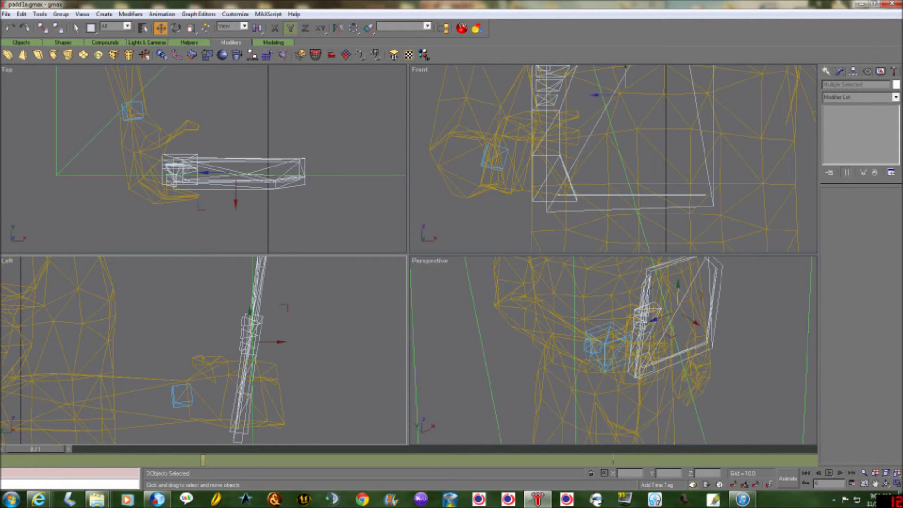
{"action": "key", "text": "e"}
{"action": "key", "text": "F7"}
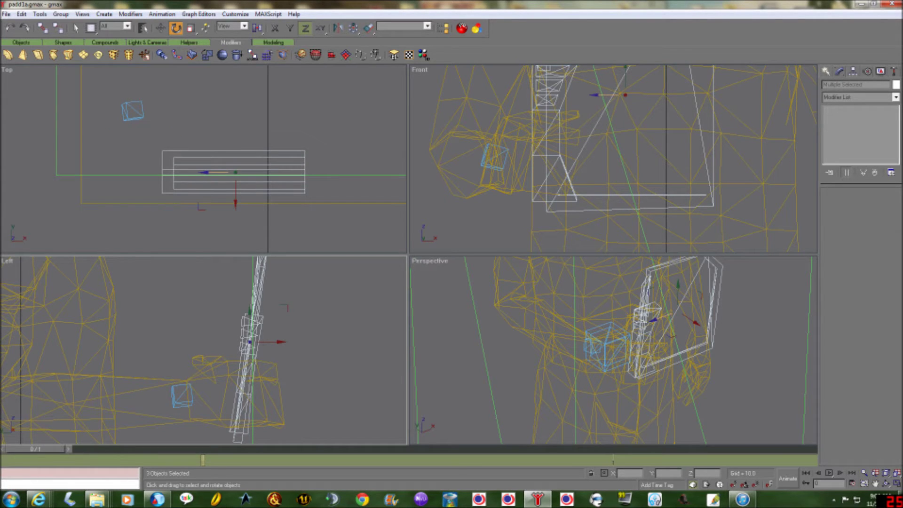
{"action": "right_click", "coordinate": [235, 196]}
{"action": "left_click", "coordinate": [235, 196]}
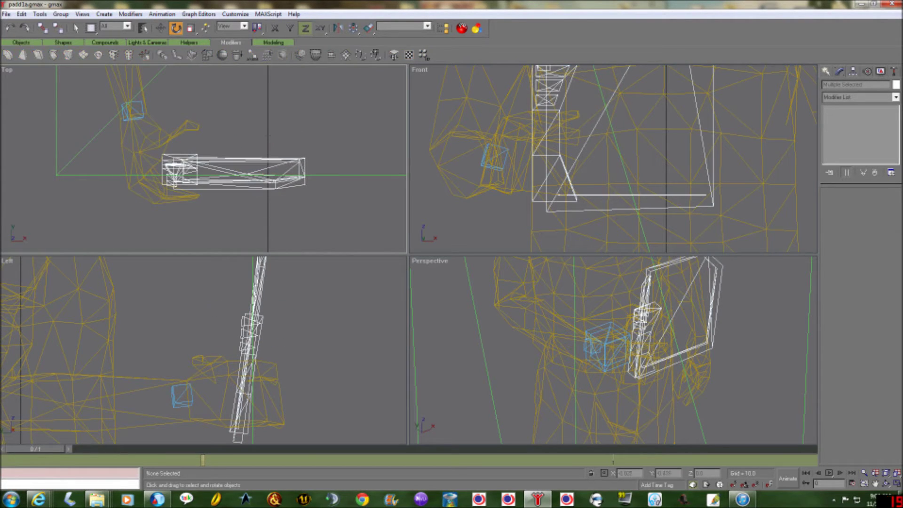
{"action": "left_click", "coordinate": [235, 187]}
{"action": "left_click_drag", "start_coordinate": [275, 141], "coordinate": [276, 174]}
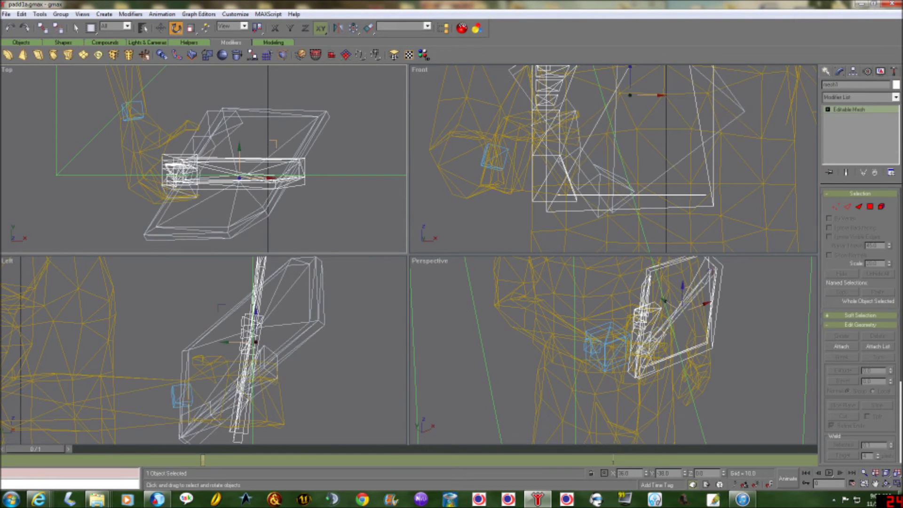
{"action": "key", "text": "ctrl+z"}
{"action": "left_click_drag", "start_coordinate": [333, 130], "coordinate": [235, 188]}
{"action": "key", "text": "ctrl+d"}
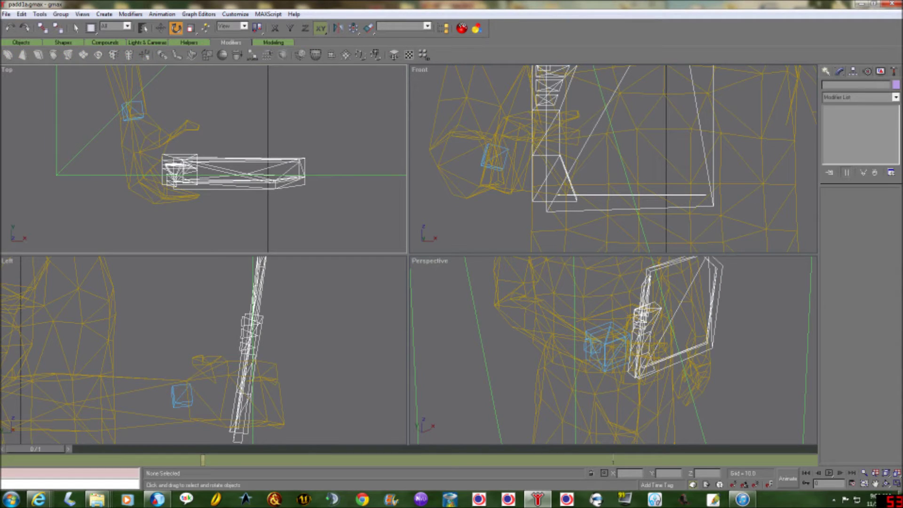
{"action": "key", "text": "w"}
{"action": "left_click_drag", "start_coordinate": [219, 305], "coordinate": [319, 330]}
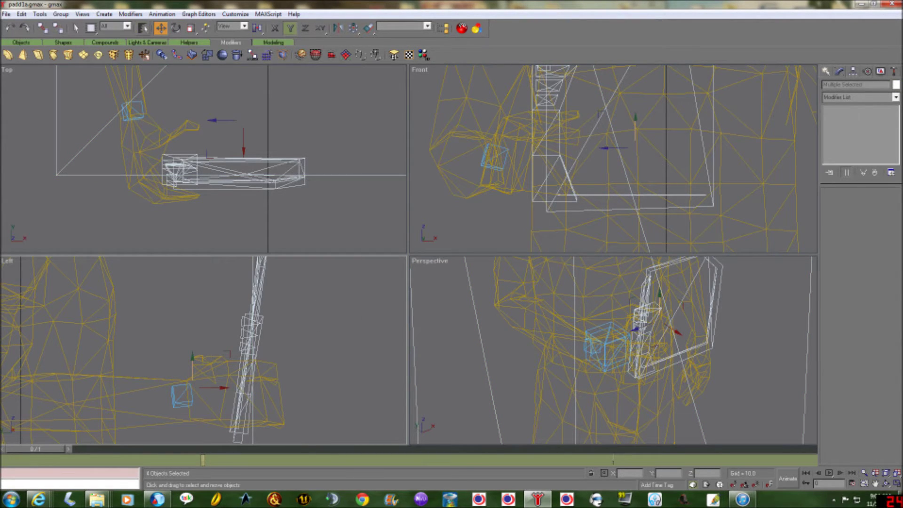
- Reselect mesh0, mesh1 and mesh2 and rotate them slightly about the Y and Z axes to angle the pad in the hand
{"action": "key", "text": "h"}
{"action": "left_click", "coordinate": [374, 217]}
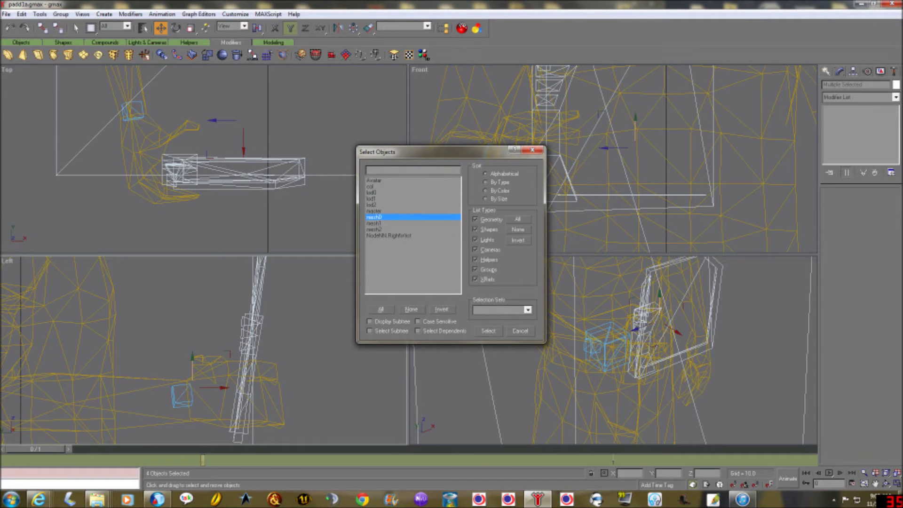
{"action": "left_click", "coordinate": [374, 223], "text": "ctrl"}
{"action": "left_click", "coordinate": [374, 229], "text": "ctrl"}
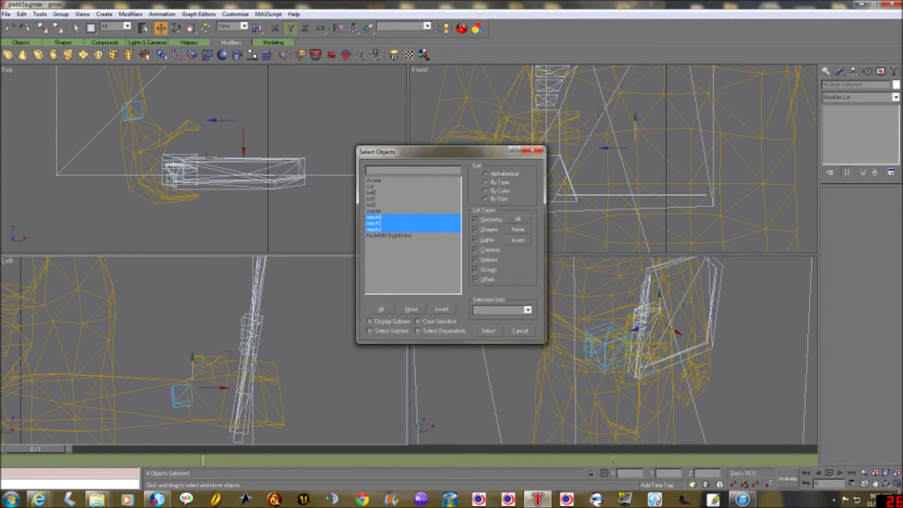
{"action": "key", "text": "Return"}
{"action": "key", "text": "e"}
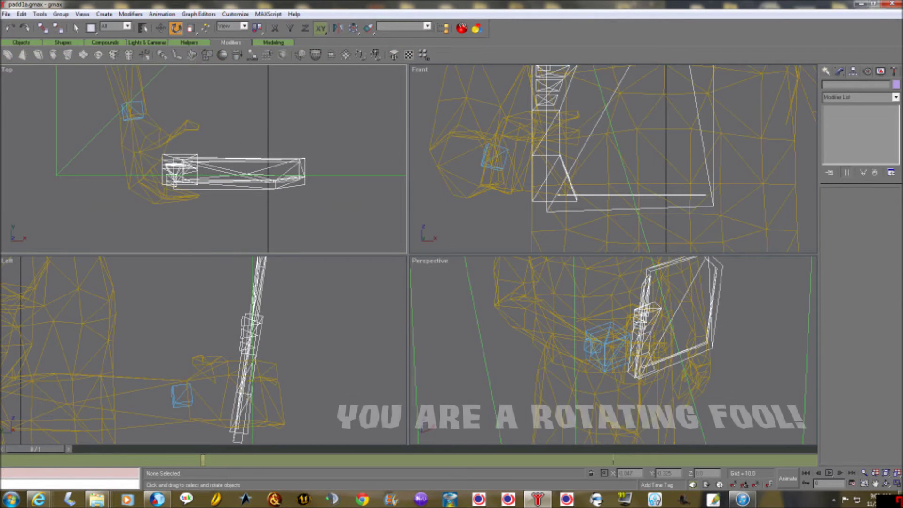
{"action": "left_click_drag", "start_coordinate": [236, 151], "coordinate": [235, 153]}
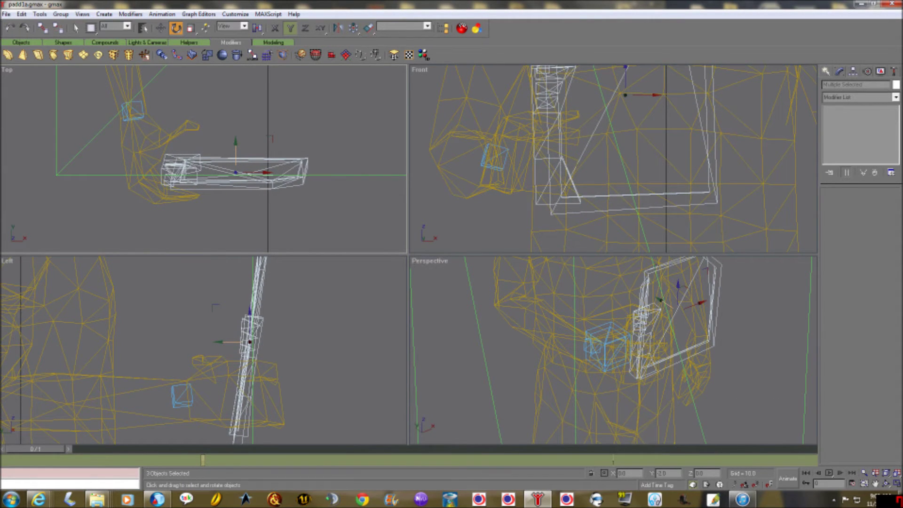
{"action": "left_click_drag", "start_coordinate": [236, 151], "coordinate": [236, 152]}
{"action": "key", "text": "F7"}
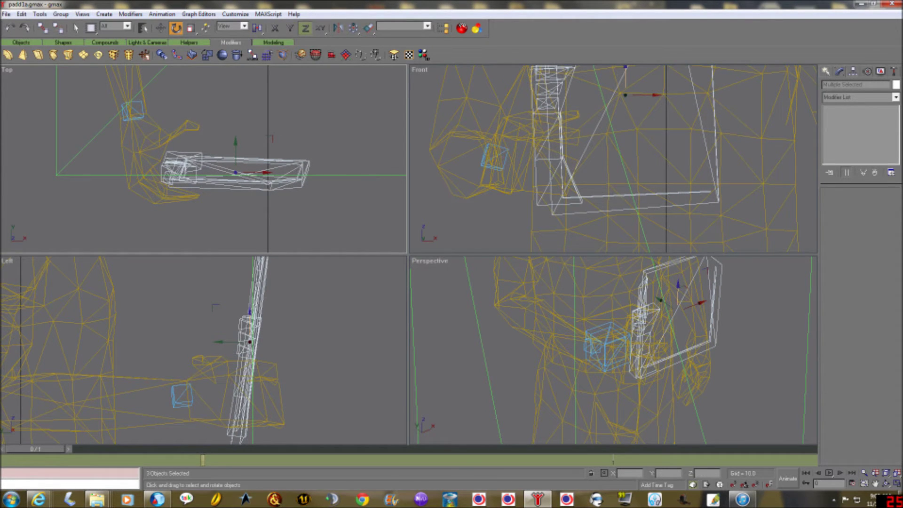
- Check the pad's placement in the figure's hand from the front in the perspective view and save the scene
{"action": "left_click", "coordinate": [887, 484]}
{"action": "left_click_drag", "start_coordinate": [659, 351], "coordinate": [565, 342]}
{"action": "scroll", "coordinate": [614, 350], "scroll_direction": "down", "scroll_amount": 5}
{"action": "mouse_move", "coordinate": [659, 351]}
{"action": "left_mouse_down"}
{"action": "mouse_move", "coordinate": [539, 343]}
{"action": "mouse_move", "coordinate": [556, 345]}
{"action": "mouse_move", "coordinate": [551, 366]}
{"action": "mouse_move", "coordinate": [529, 377]}
{"action": "mouse_move", "coordinate": [577, 372]}
{"action": "mouse_move", "coordinate": [621, 339]}
{"action": "left_mouse_up"}
{"action": "left_click_drag", "start_coordinate": [701, 325], "coordinate": [649, 313]}
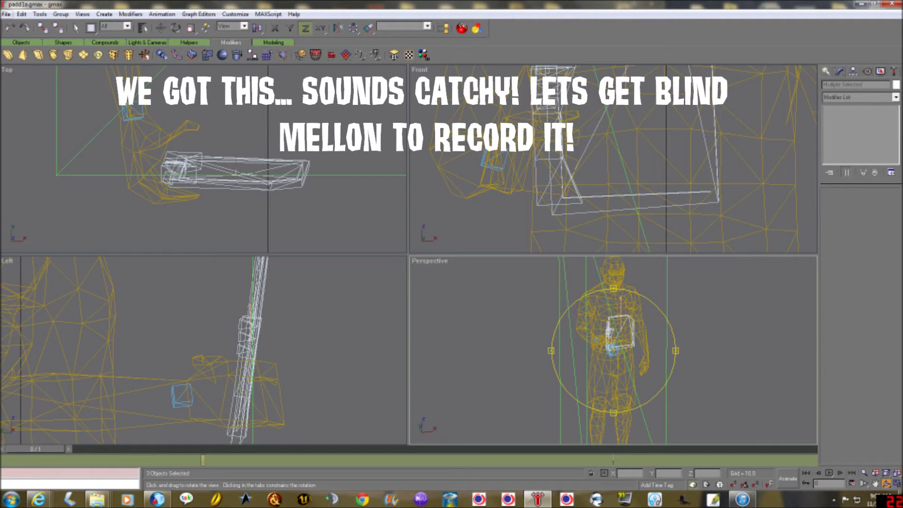
{"action": "left_click", "coordinate": [6, 13]}
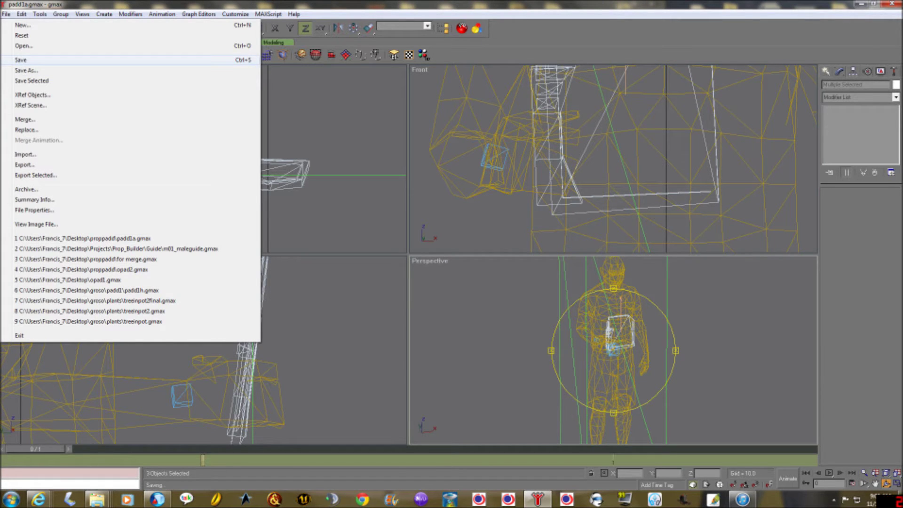
{"action": "left_click", "coordinate": [21, 60]}
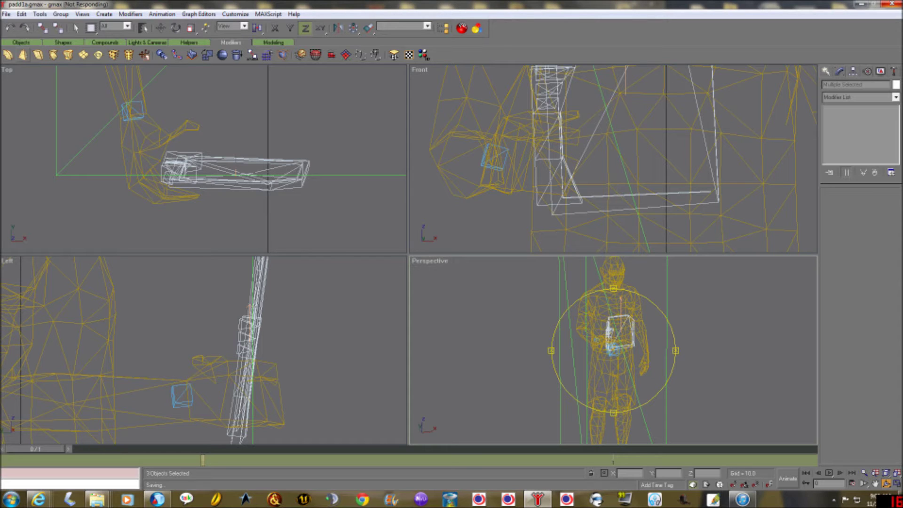
- Delete the Avatar figure from the scene, leaving the pad meshes and helper nodes
{"action": "key", "text": "h"}
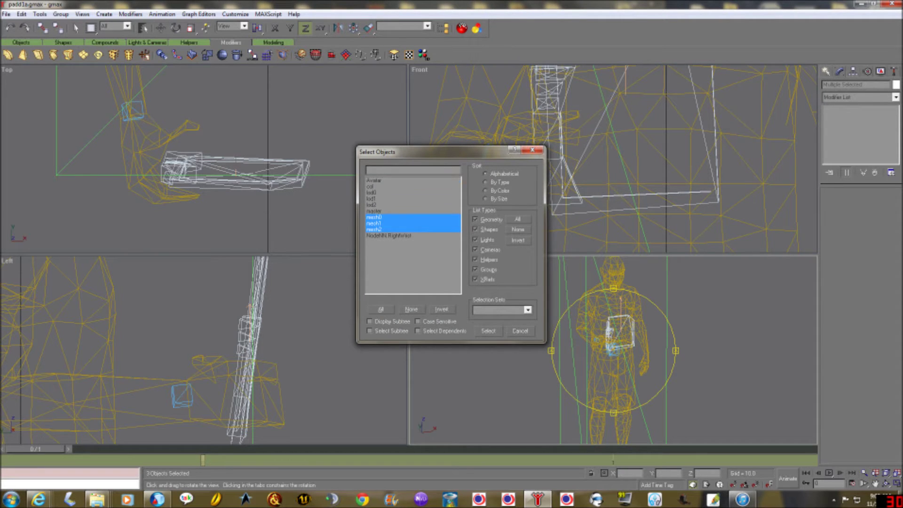
{"action": "left_click", "coordinate": [374, 180]}
{"action": "key", "text": "Return"}
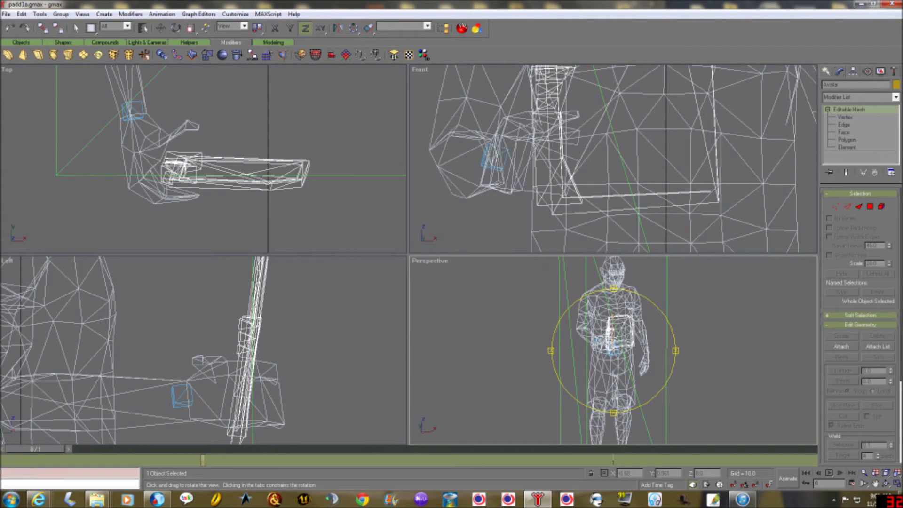
{"action": "key", "text": "Delete"}
- Delete the col object from the scene
{"action": "key", "text": "h"}
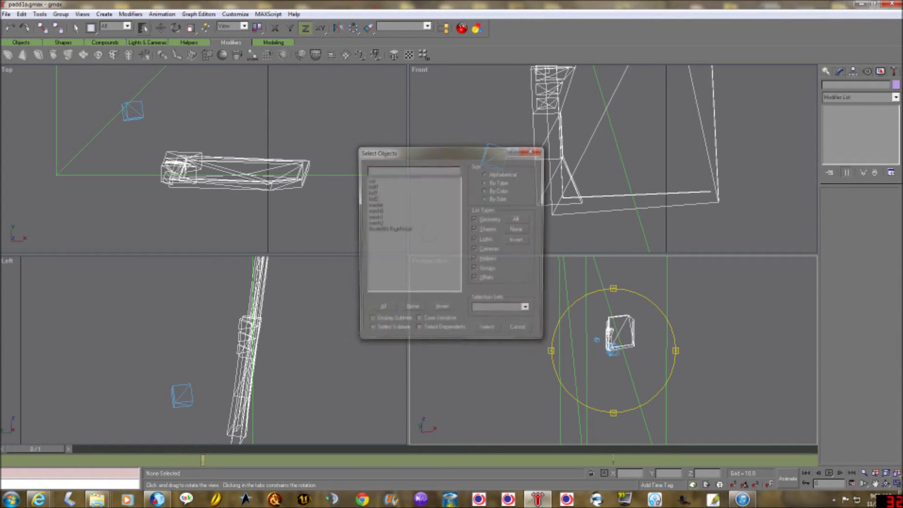
{"action": "left_click", "coordinate": [371, 180]}
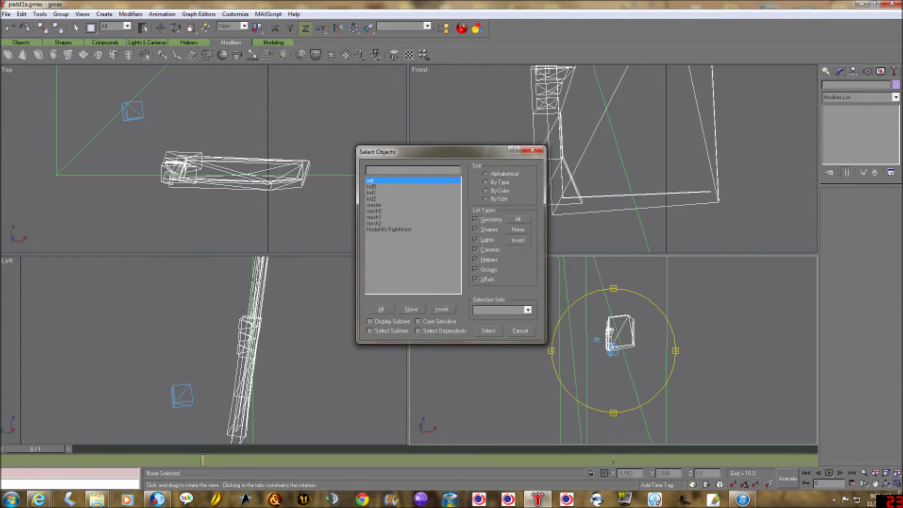
{"action": "left_click", "coordinate": [488, 331]}
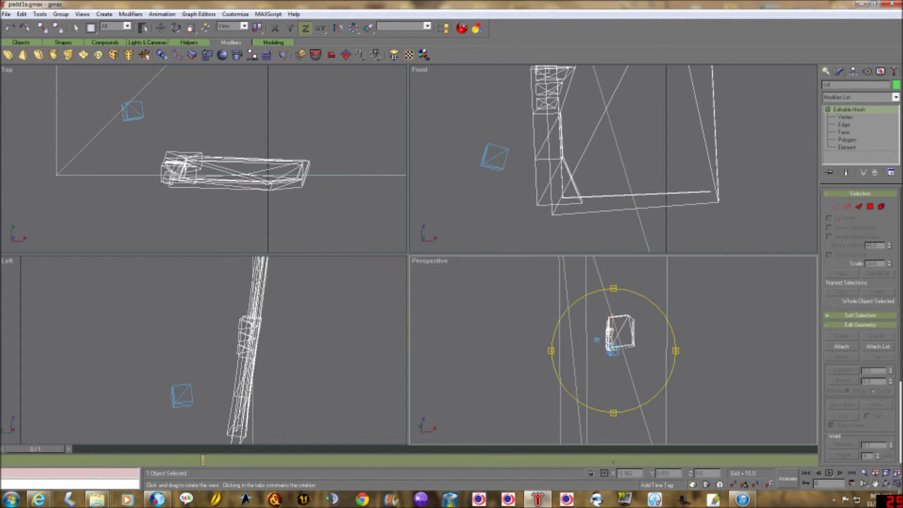
{"action": "key", "text": "Delete"}
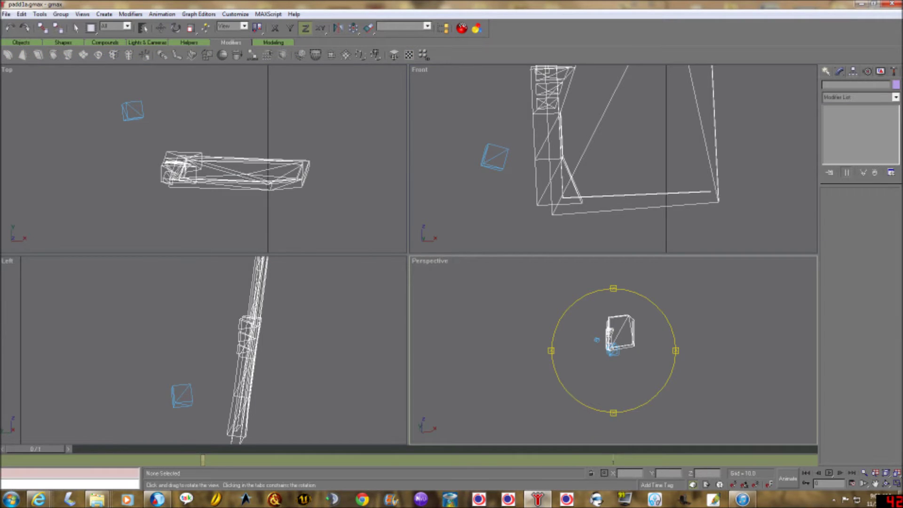
- Clone the NodeNN.RightWrist dummy beside the pad and name the copy node00
{"action": "key", "text": "ctrl+shift+z"}
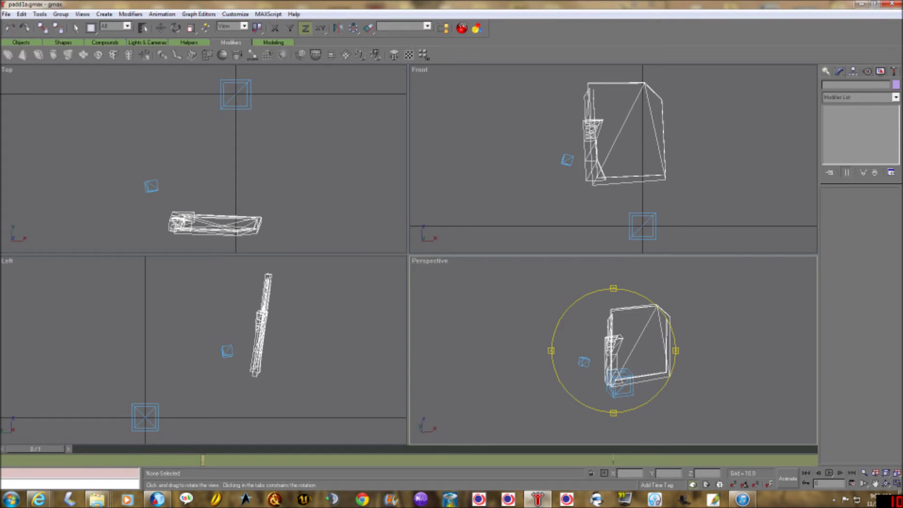
{"action": "key", "text": "w"}
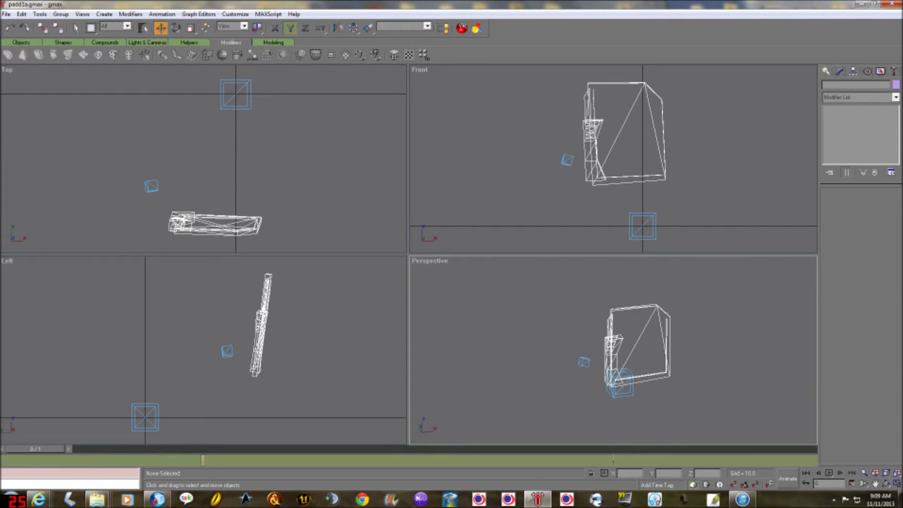
{"action": "left_click", "coordinate": [151, 186]}
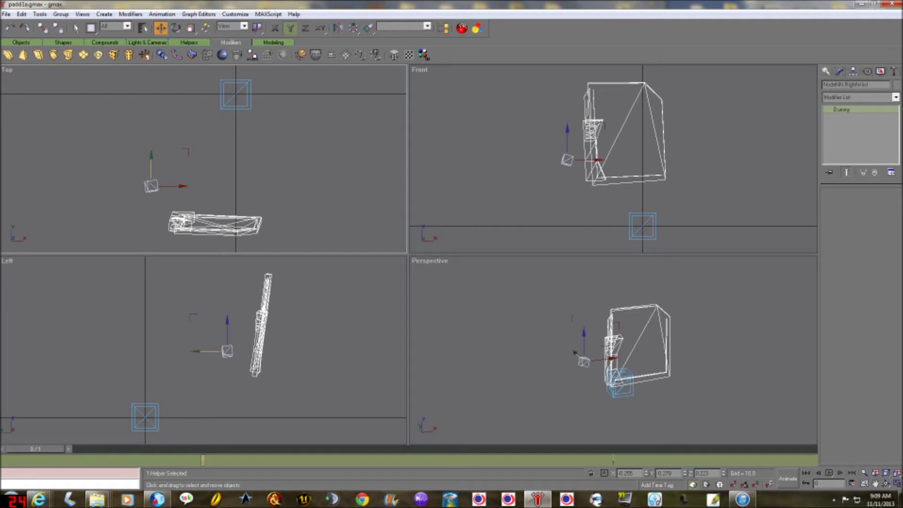
{"action": "left_click", "coordinate": [21, 14]}
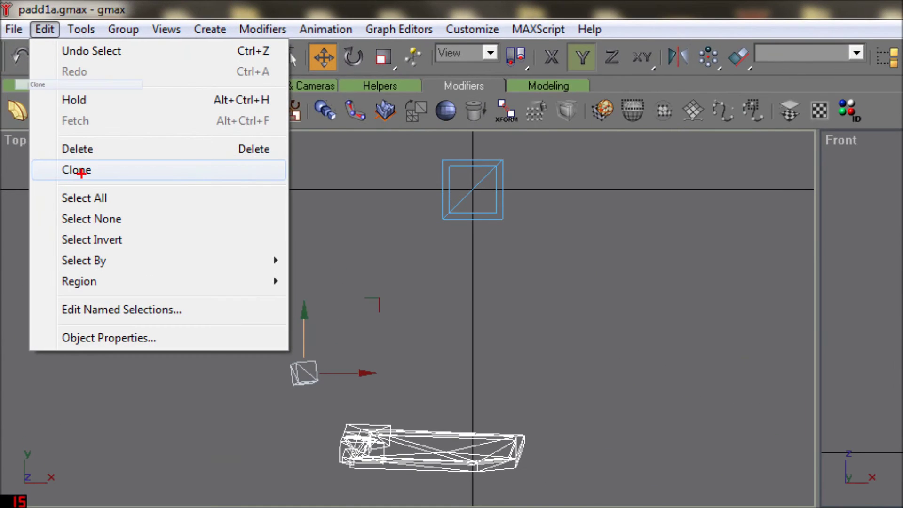
{"action": "mouse_move", "coordinate": [118, 160]}
{"action": "left_mouse_down"}
{"action": "mouse_move", "coordinate": [22, 168]}
{"action": "mouse_move", "coordinate": [141, 171]}
{"action": "mouse_move", "coordinate": [56, 161]}
{"action": "left_mouse_up"}
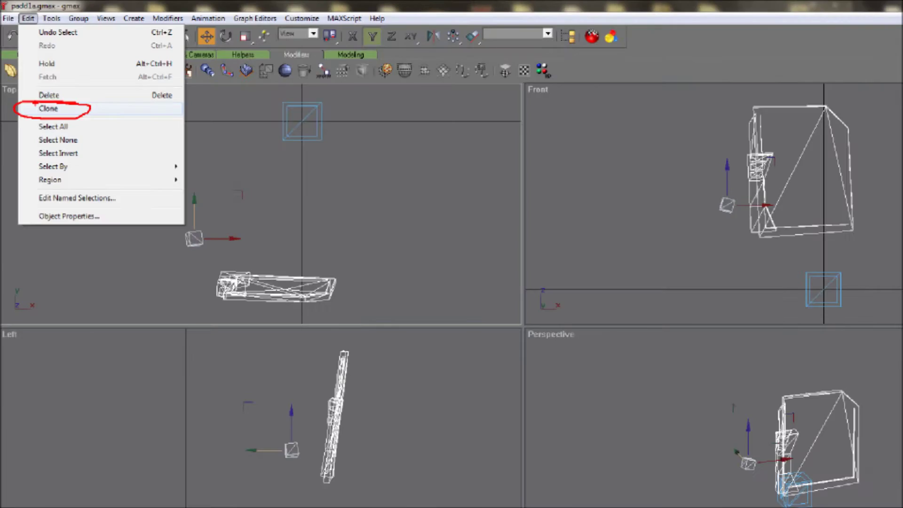
{"action": "left_click", "coordinate": [76, 170]}
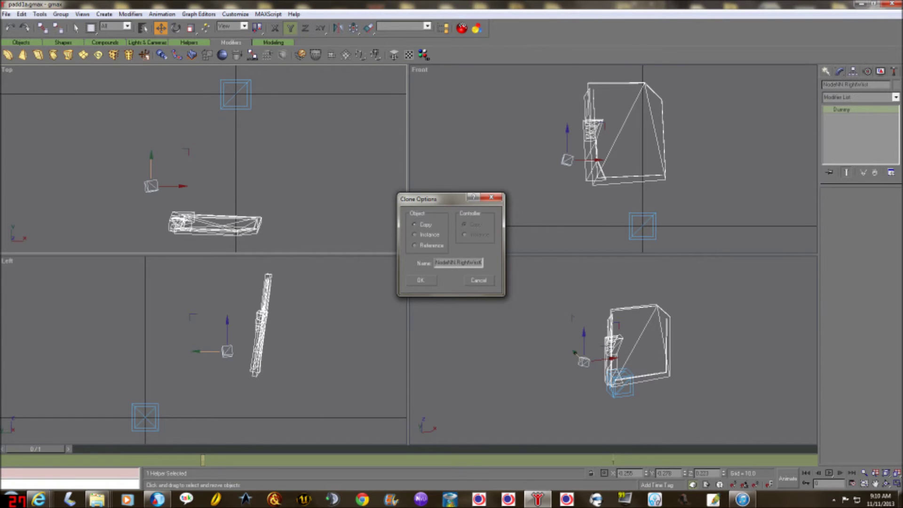
{"action": "key", "text": "BackSpace"}
{"action": "type", "text": "node03"}
{"action": "key", "text": "Return"}
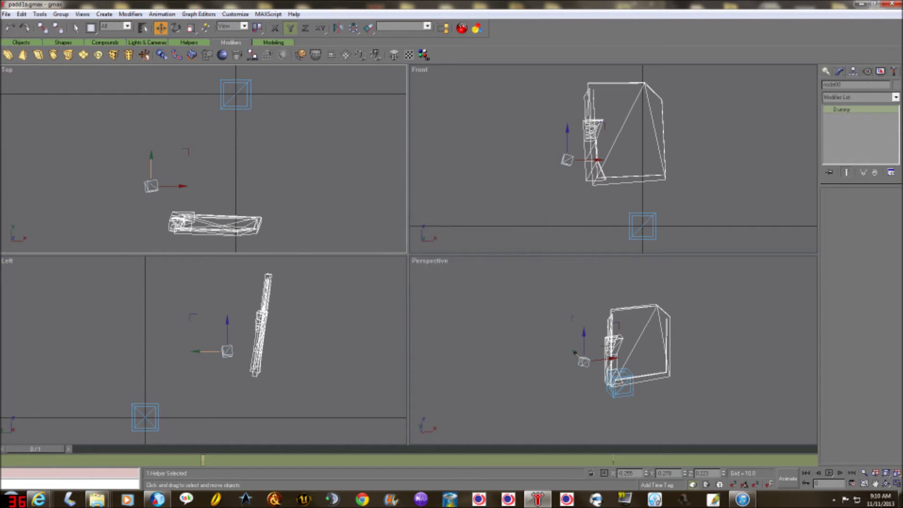
- Link the node00 dummy to lod0 as its parent
{"action": "left_click", "coordinate": [43, 28]}
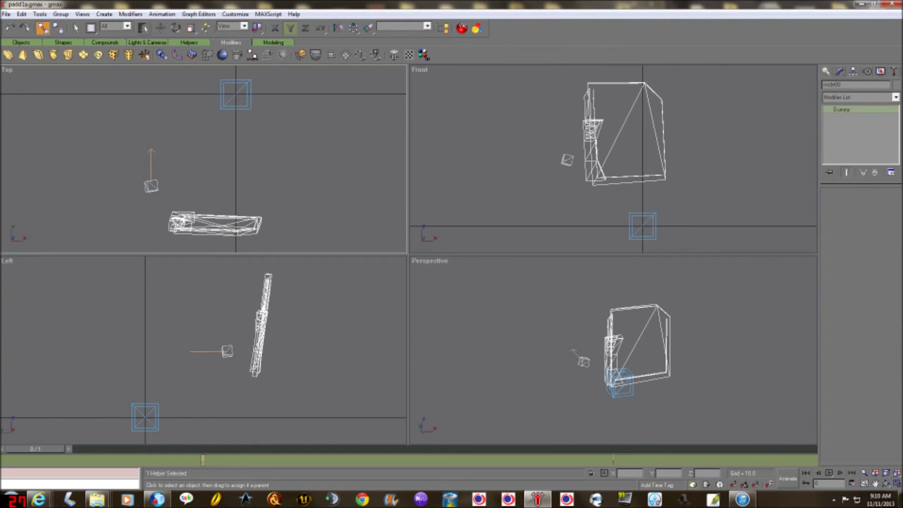
{"action": "left_click", "coordinate": [142, 28]}
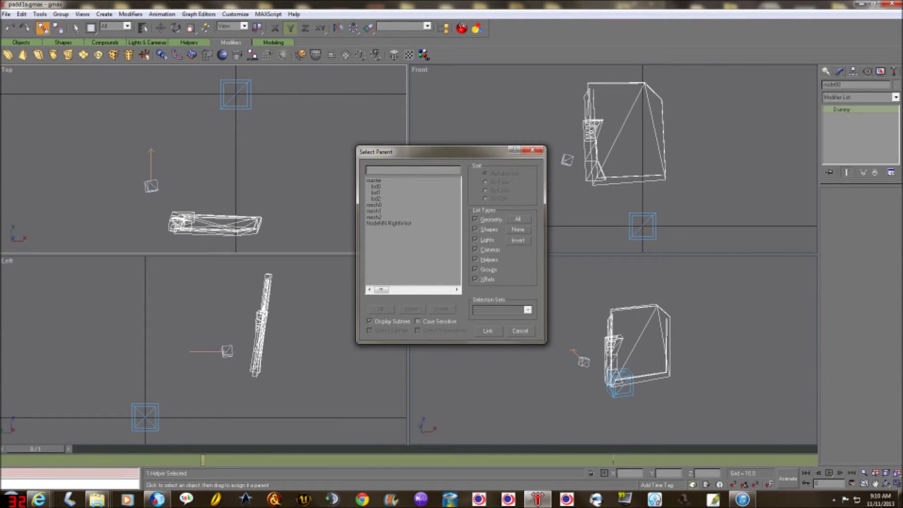
{"action": "left_click", "coordinate": [376, 186]}
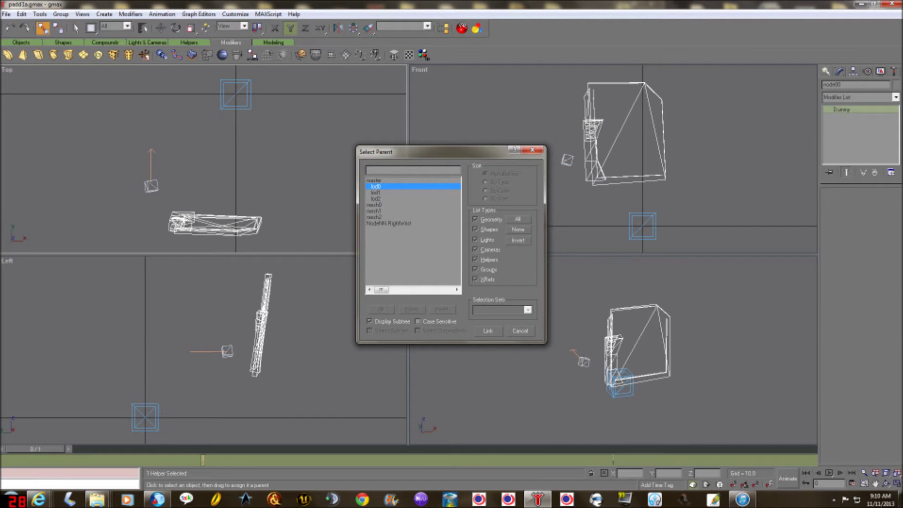
{"action": "left_click", "coordinate": [488, 331]}
{"action": "left_click", "coordinate": [142, 28]}
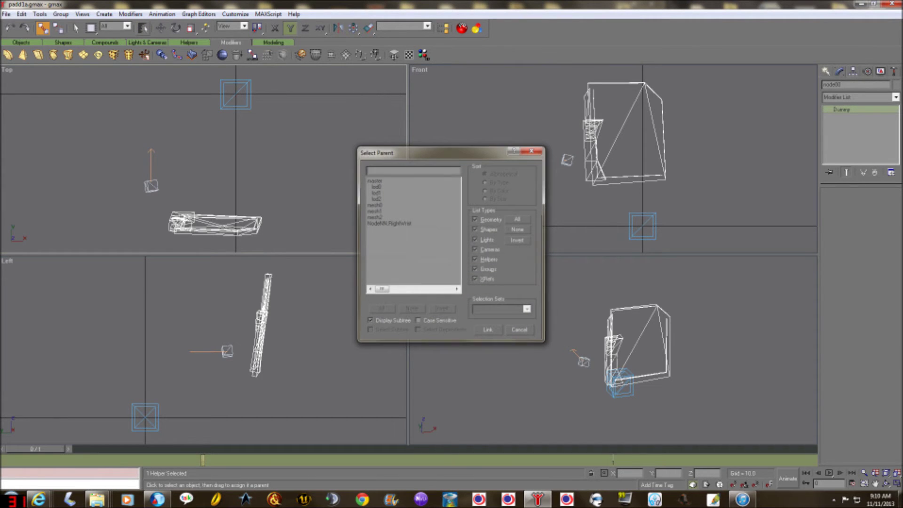
{"action": "key", "text": "Escape"}
{"action": "key", "text": "w"}
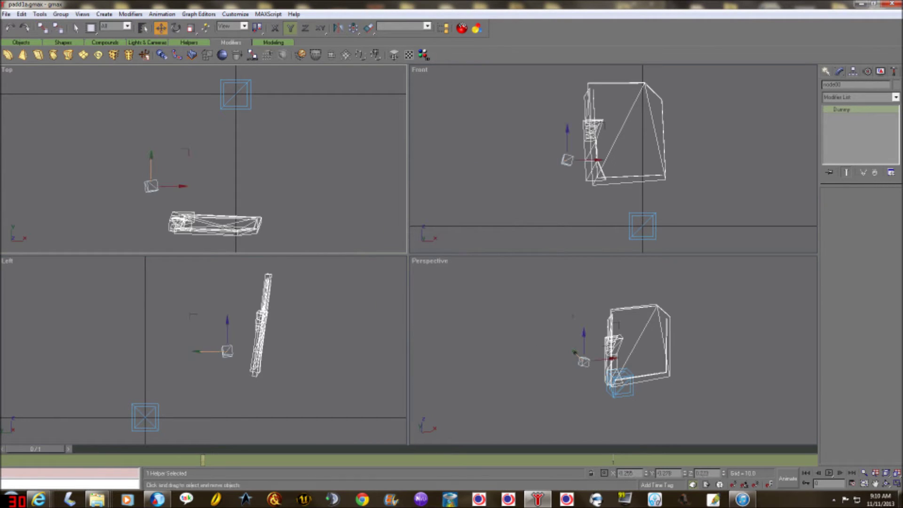
- Link mesh0 to the node00 dummy under lod0 and check the object hierarchy
{"action": "key", "text": "h"}
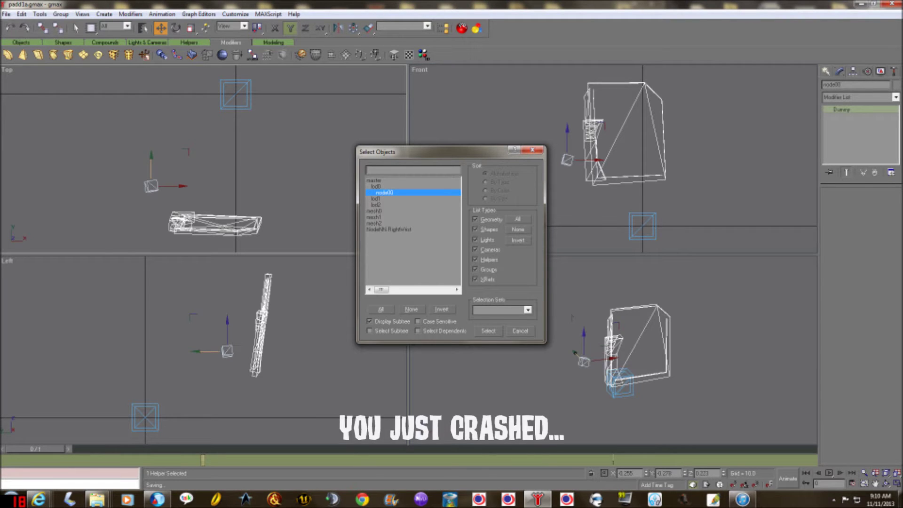
{"action": "left_click", "coordinate": [374, 211]}
{"action": "key", "text": "Return"}
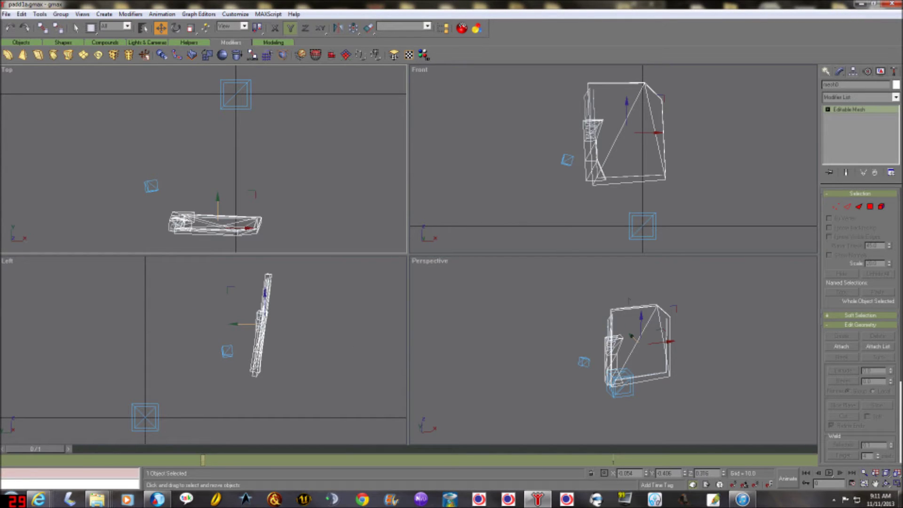
{"action": "left_click", "coordinate": [42, 28]}
{"action": "left_click", "coordinate": [143, 27]}
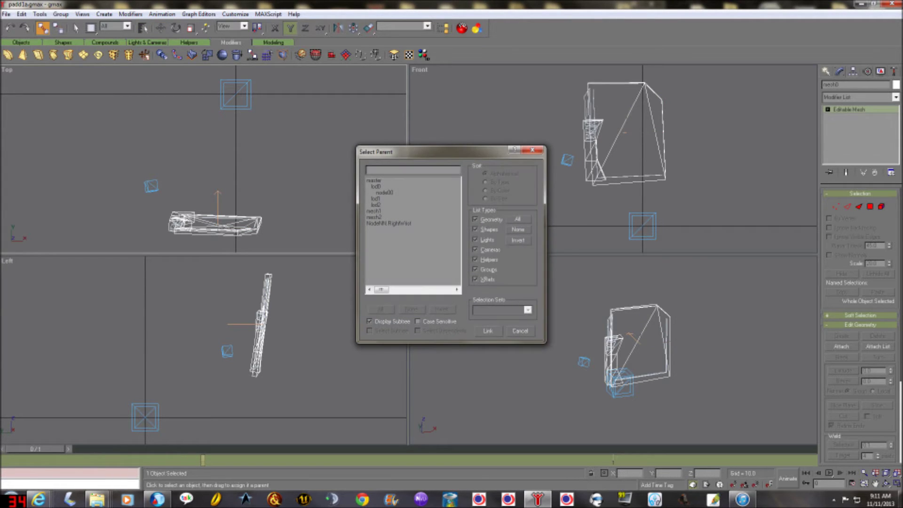
{"action": "left_click", "coordinate": [384, 192]}
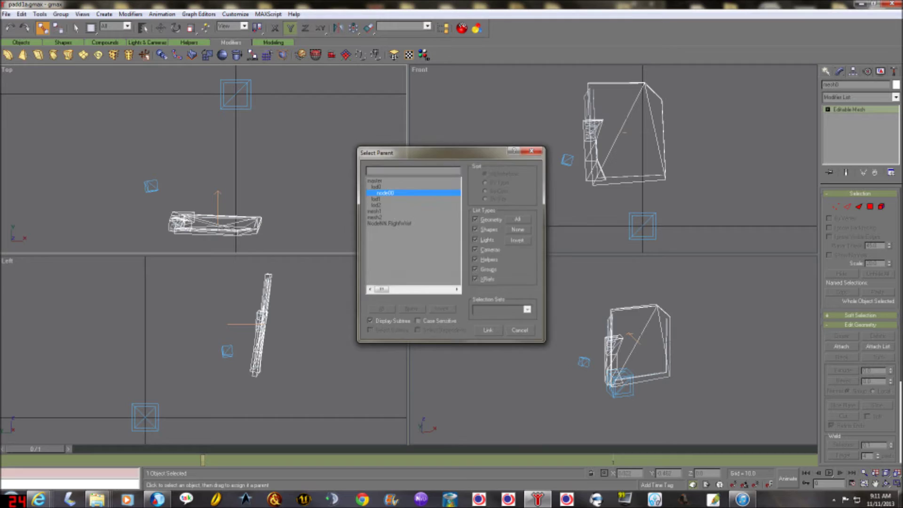
{"action": "key", "text": "Return"}
{"action": "key", "text": "w"}
{"action": "key", "text": "h"}
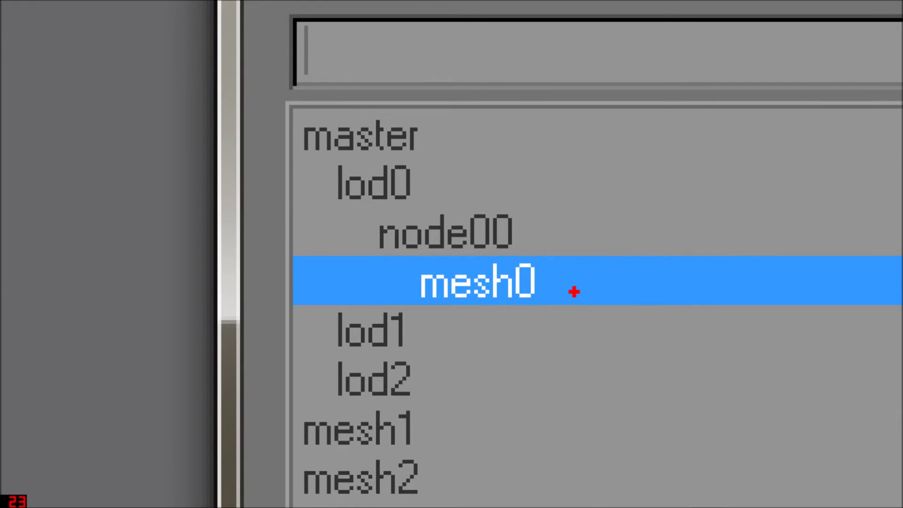
{"action": "mouse_move", "coordinate": [606, 276]}
{"action": "left_mouse_down"}
{"action": "mouse_move", "coordinate": [575, 250]}
{"action": "mouse_move", "coordinate": [558, 250]}
{"action": "left_mouse_up"}
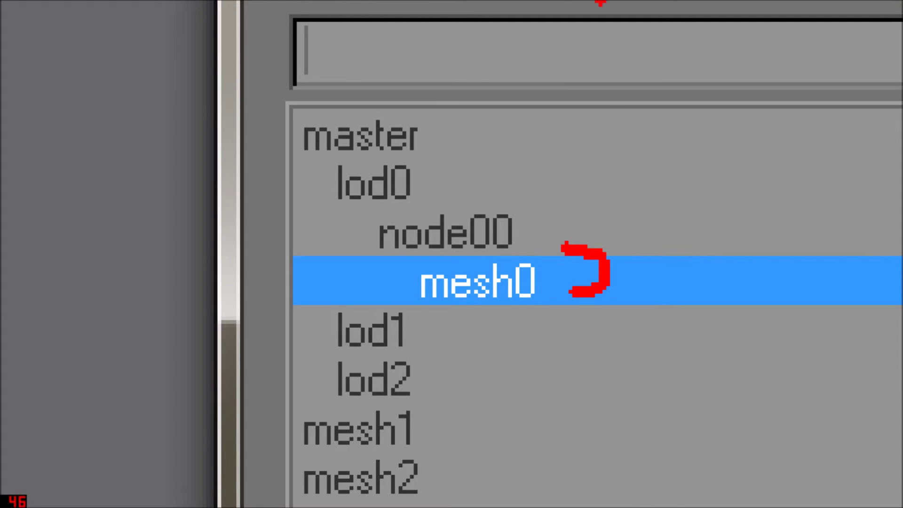
{"action": "mouse_move", "coordinate": [536, 232]}
{"action": "left_mouse_down"}
{"action": "mouse_move", "coordinate": [549, 204]}
{"action": "mouse_move", "coordinate": [438, 186]}
{"action": "mouse_move", "coordinate": [468, 144]}
{"action": "mouse_move", "coordinate": [432, 139]}
{"action": "left_mouse_up"}
{"action": "key", "text": "Escape"}
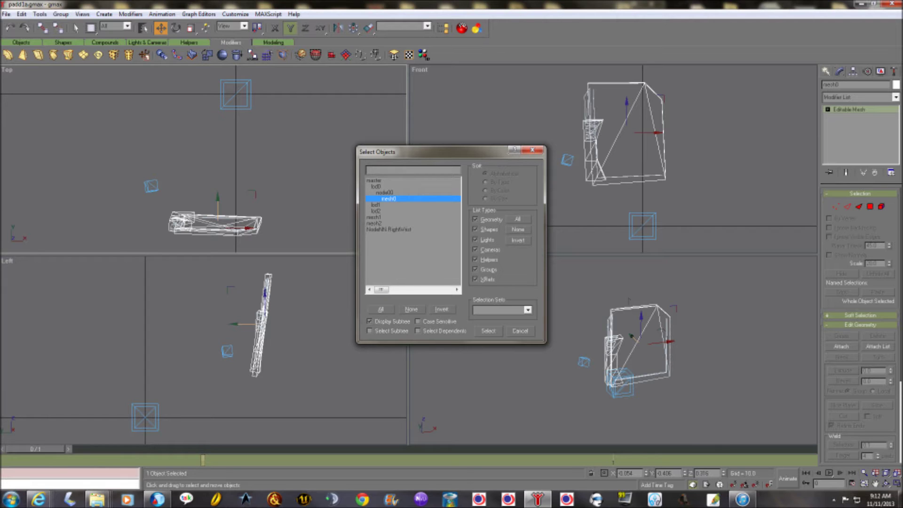
{"action": "key", "text": "Escape"}
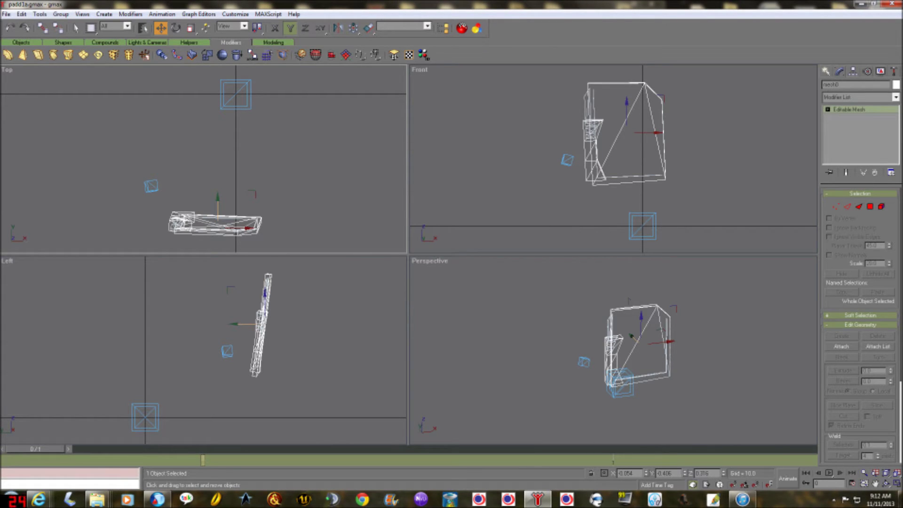
- Clone the NodeNN.RightWrist dummy again and name this second copy node00 as well
{"action": "key", "text": "h"}
{"action": "left_click", "coordinate": [389, 229]}
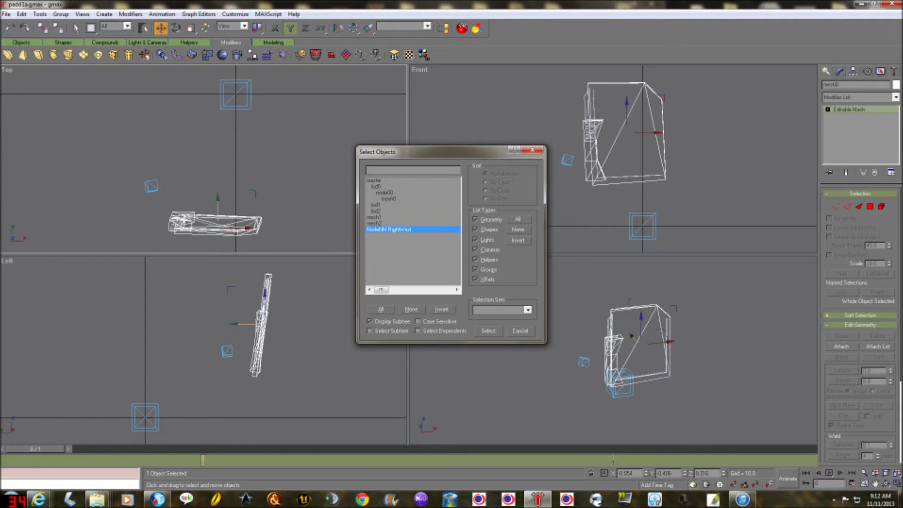
{"action": "left_click", "coordinate": [489, 331]}
{"action": "left_click", "coordinate": [22, 14]}
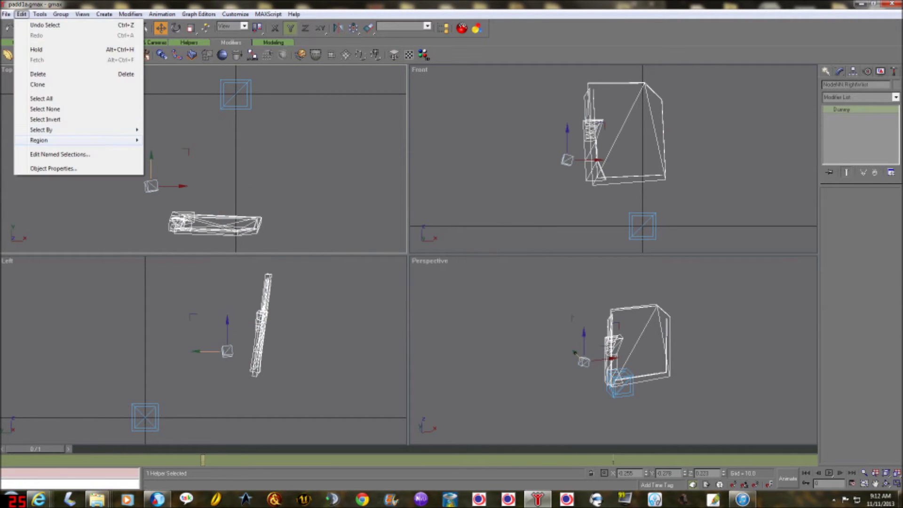
{"action": "left_click", "coordinate": [38, 85]}
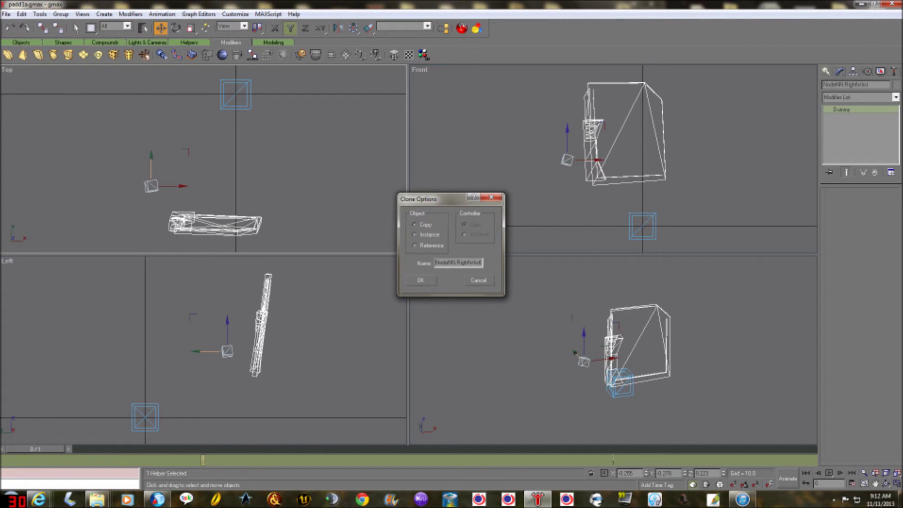
{"action": "key", "text": "BackSpace"}
{"action": "key", "text": "Return"}
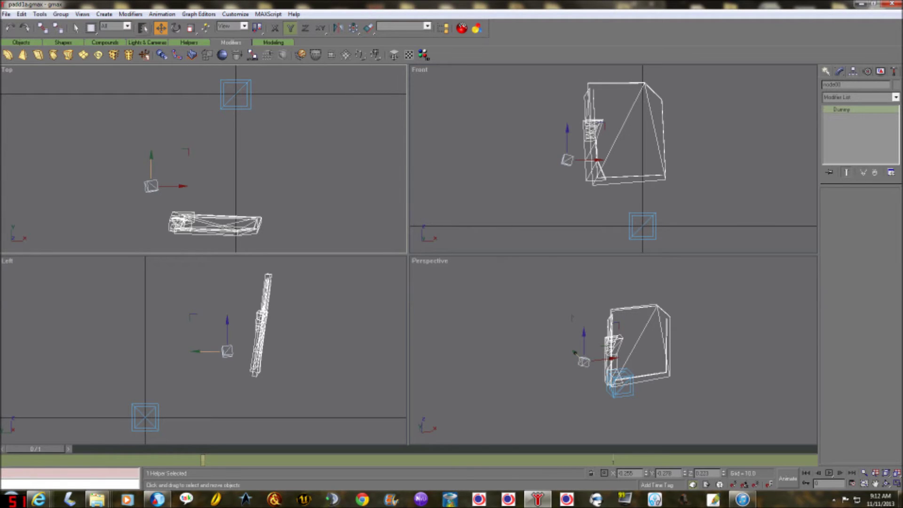
- Link the second node00 dummy to lod1 and check its place in the hierarchy
{"action": "key", "text": "h"}
{"action": "key", "text": "Return"}
{"action": "left_click", "coordinate": [43, 28]}
{"action": "key", "text": "h"}
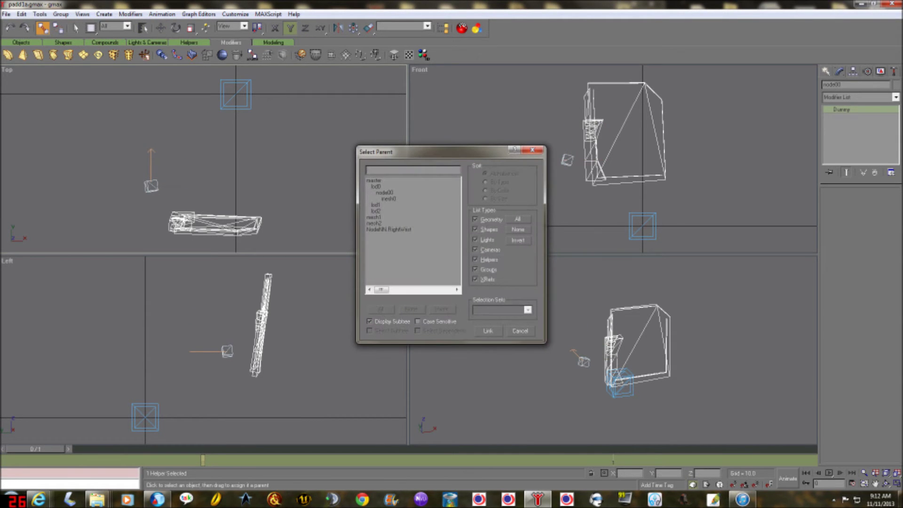
{"action": "left_click", "coordinate": [376, 205]}
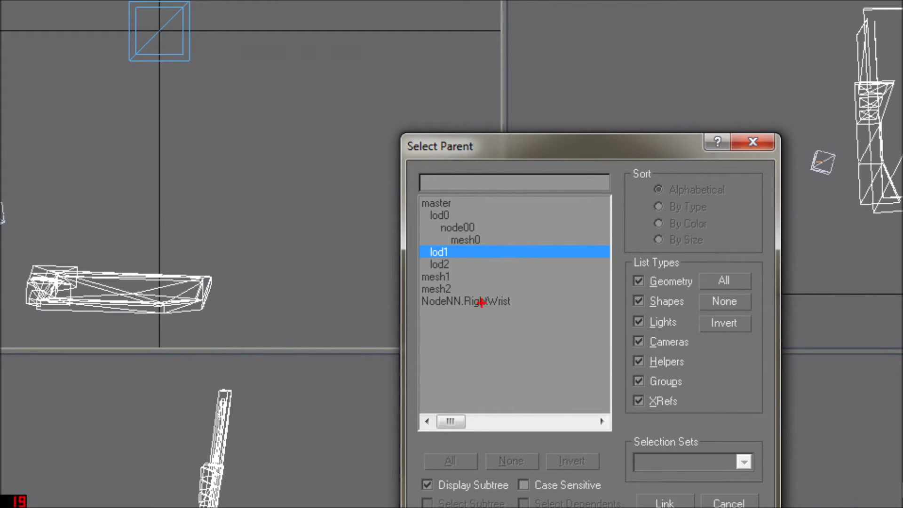
{"action": "left_click_drag", "start_coordinate": [445, 320], "coordinate": [549, 316]}
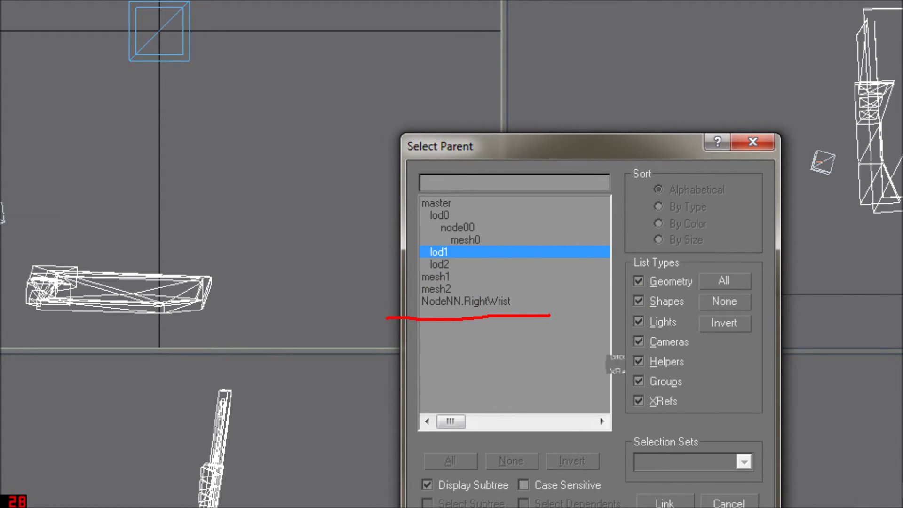
{"action": "key", "text": "Return"}
{"action": "key", "text": "w"}
{"action": "key", "text": "h"}
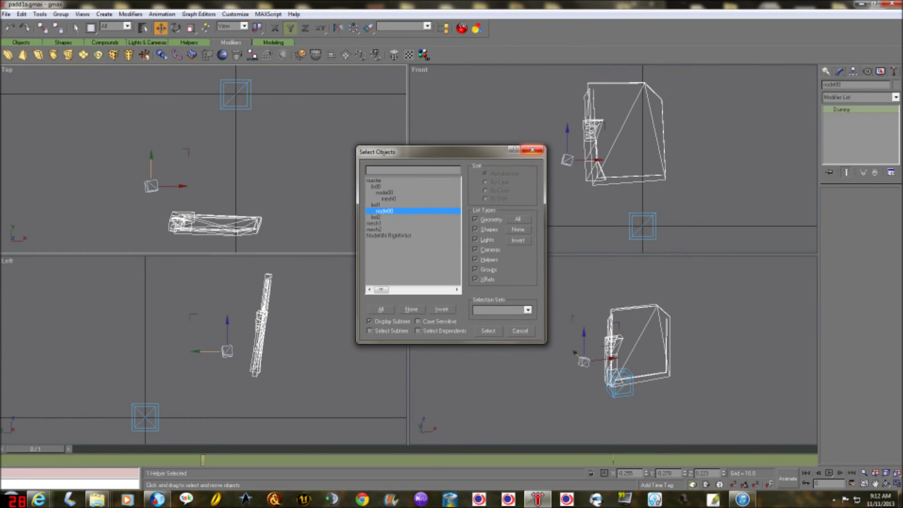
{"action": "left_click", "coordinate": [537, 149]}
- Link mesh1 to the node00 dummy under lod1 as its parent
{"action": "key", "text": "h"}
{"action": "left_click", "coordinate": [374, 223]}
{"action": "left_click", "coordinate": [488, 331]}
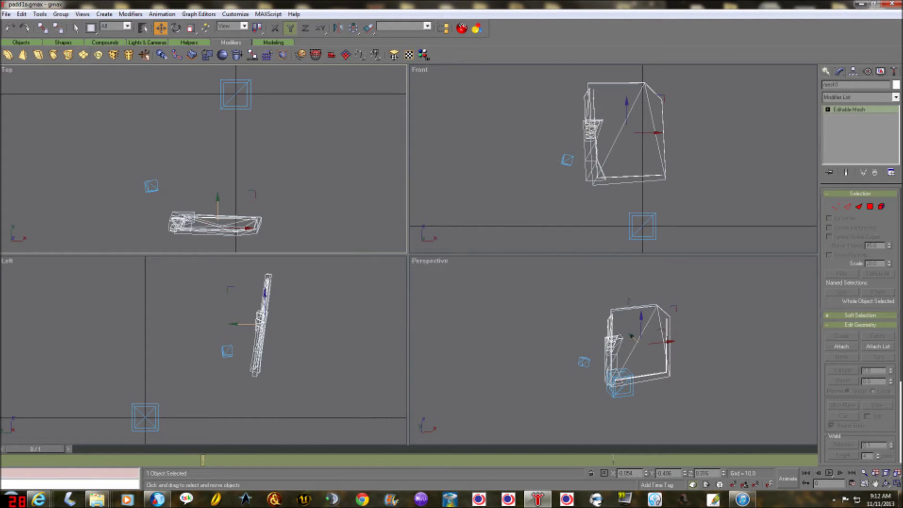
{"action": "left_click", "coordinate": [42, 28]}
{"action": "key", "text": "h"}
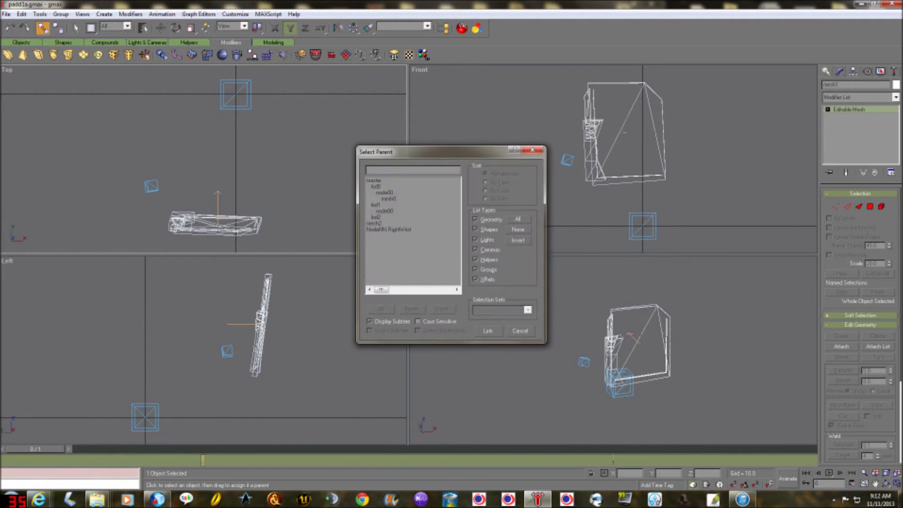
{"action": "left_click", "coordinate": [385, 211]}
{"action": "left_click", "coordinate": [488, 331]}
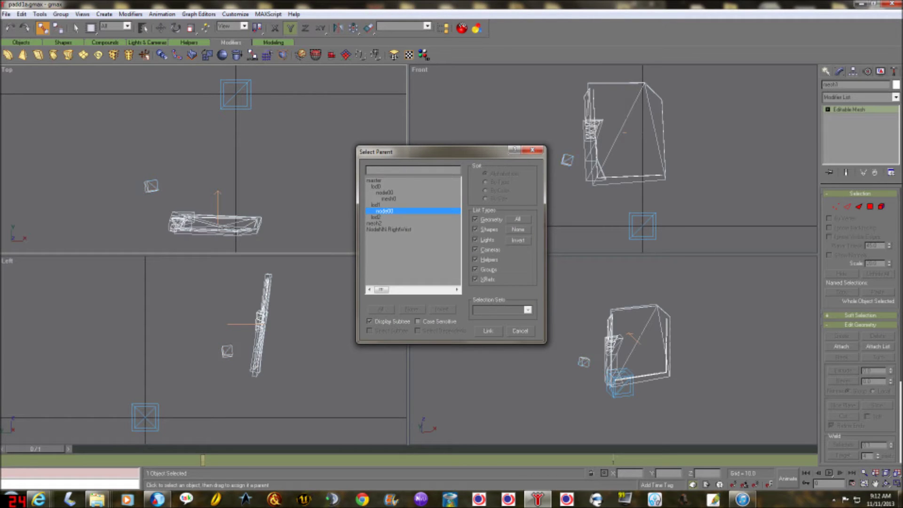
- Check the place of mesh1 within the lod1 branch of the object hierarchy
{"action": "key", "text": "h"}
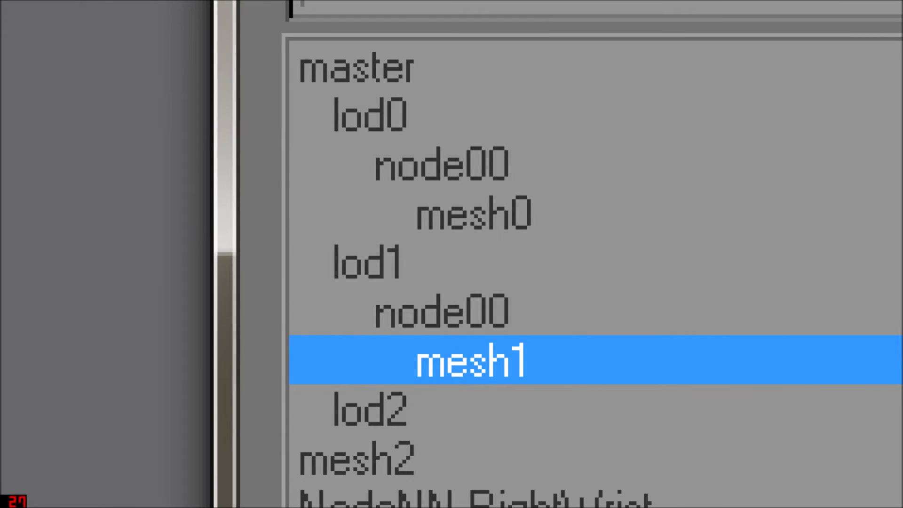
{"action": "left_click_drag", "start_coordinate": [216, 261], "coordinate": [310, 261]}
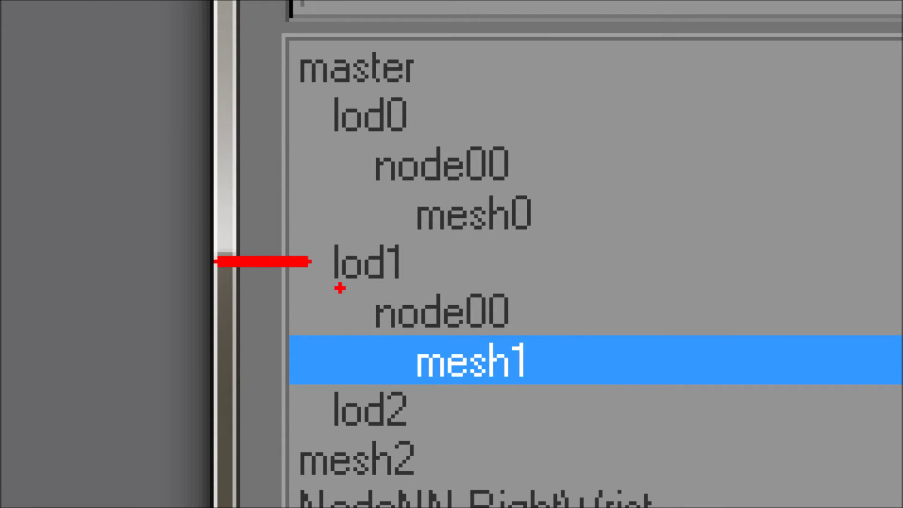
{"action": "left_click_drag", "start_coordinate": [246, 325], "coordinate": [384, 326]}
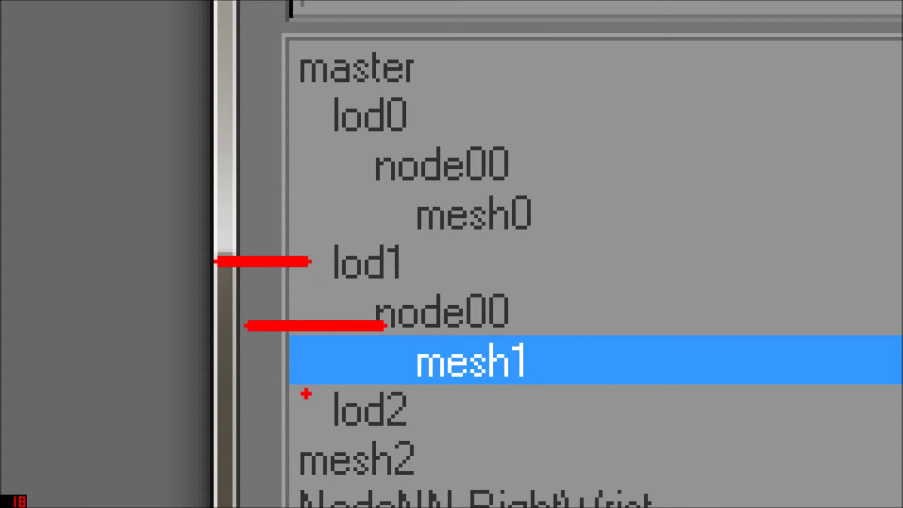
{"action": "left_click_drag", "start_coordinate": [243, 350], "coordinate": [384, 367]}
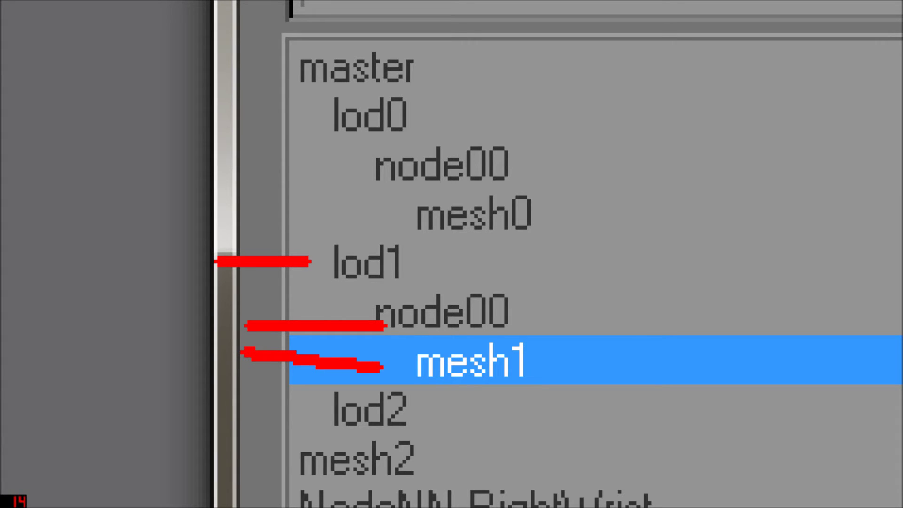
{"action": "key", "text": "Escape"}
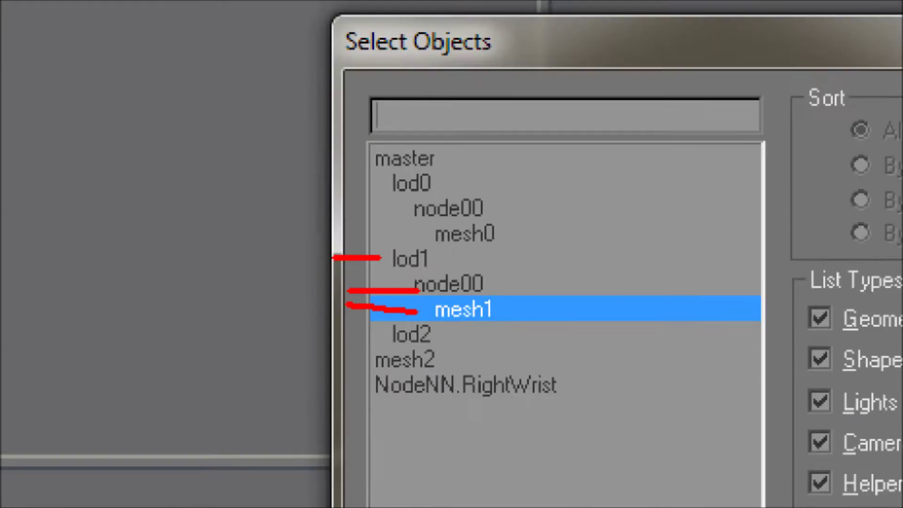
{"action": "left_click", "coordinate": [532, 150]}
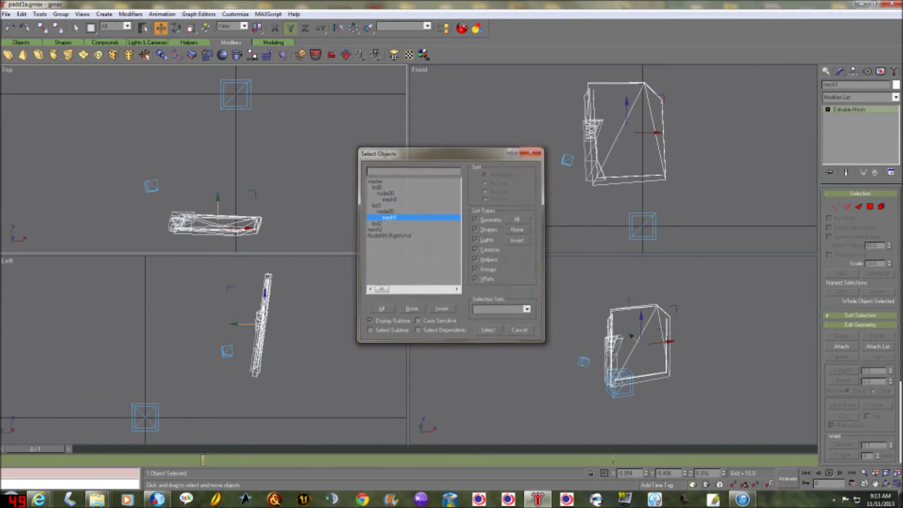
- Select the original NodeNN.RightWrist dummy and rename it node00
{"action": "key", "text": "h"}
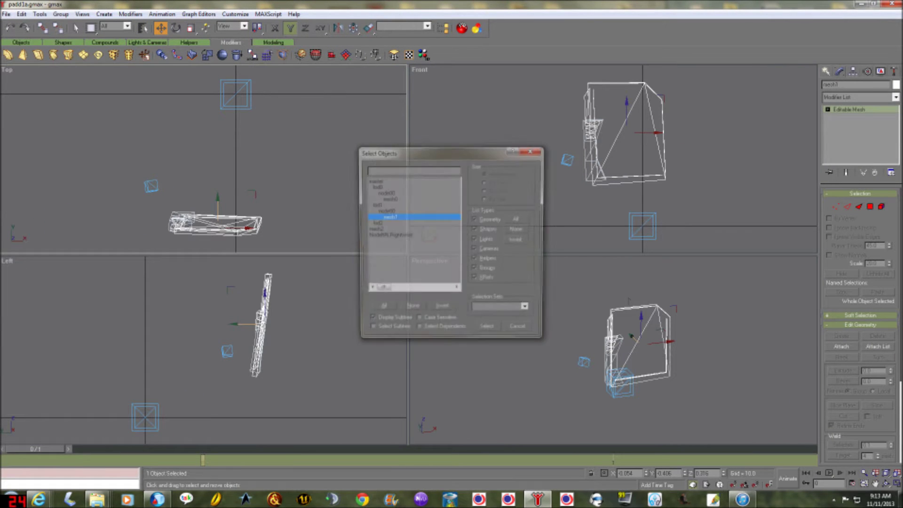
{"action": "double_click", "coordinate": [389, 236]}
{"action": "key", "text": "Return"}
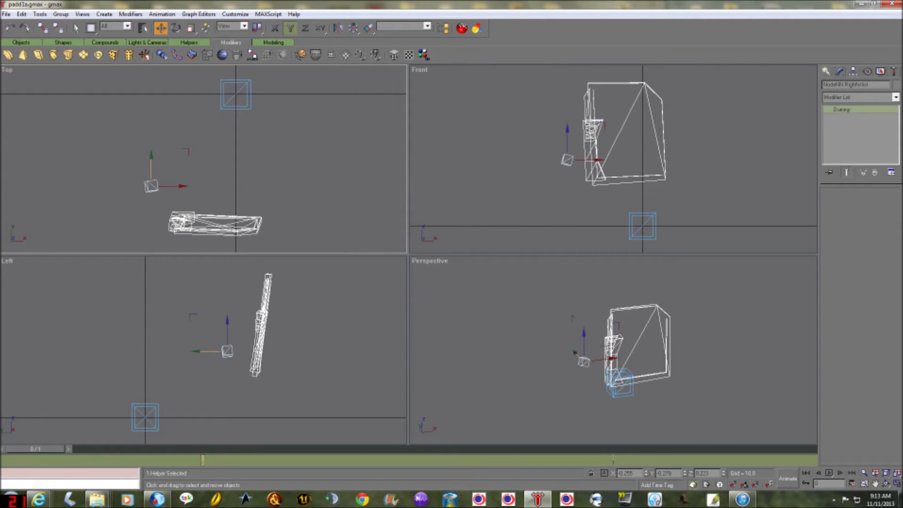
{"action": "left_click", "coordinate": [855, 85]}
{"action": "type", "text": "node"}
- Link the renamed right-wrist dummy to lod2 and check its place in the hierarchy
{"action": "left_click", "coordinate": [42, 27]}
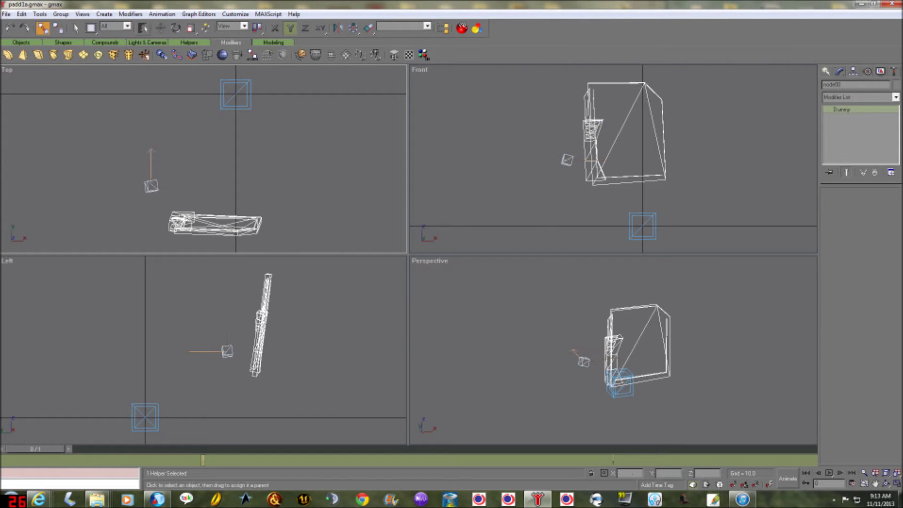
{"action": "left_click", "coordinate": [142, 28]}
{"action": "left_click", "coordinate": [377, 223]}
{"action": "left_click", "coordinate": [488, 331]}
{"action": "left_click", "coordinate": [161, 28]}
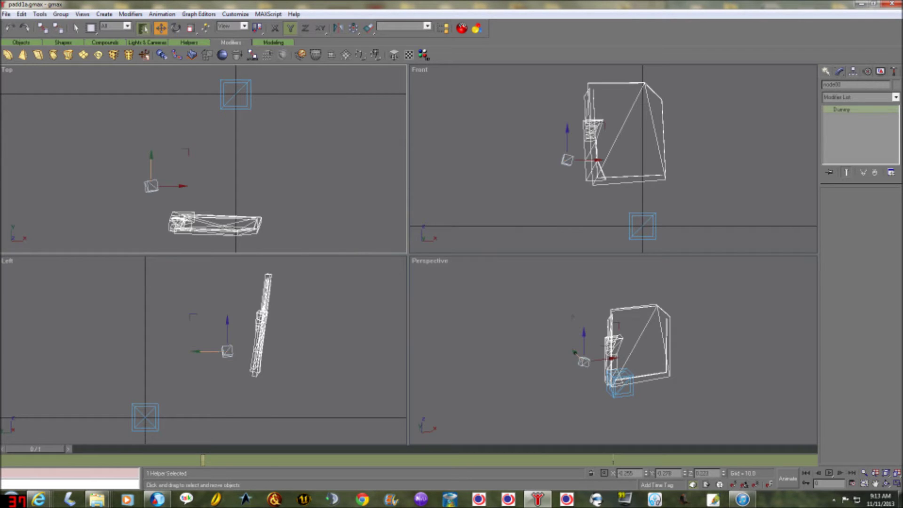
{"action": "left_click", "coordinate": [143, 28]}
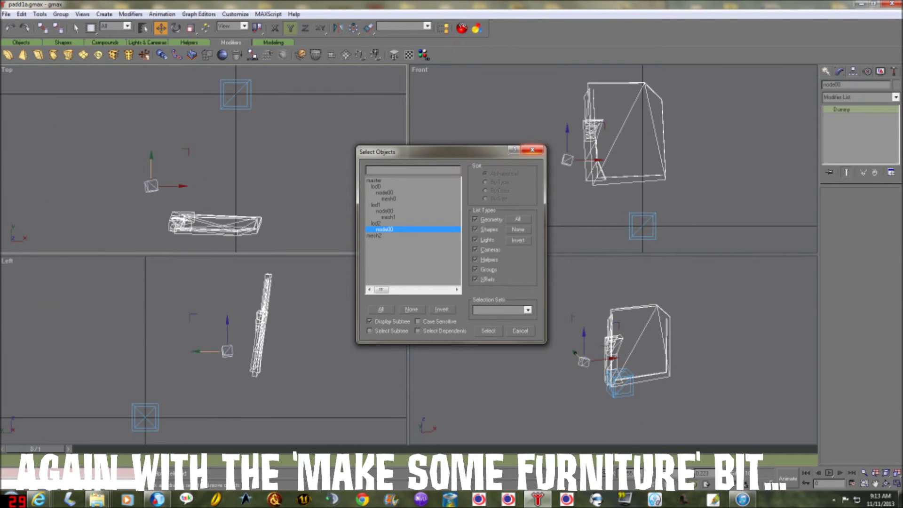
{"action": "left_click", "coordinate": [533, 146]}
- Link mesh2 to the node00 dummy under lod2 as its parent
{"action": "key", "text": "h"}
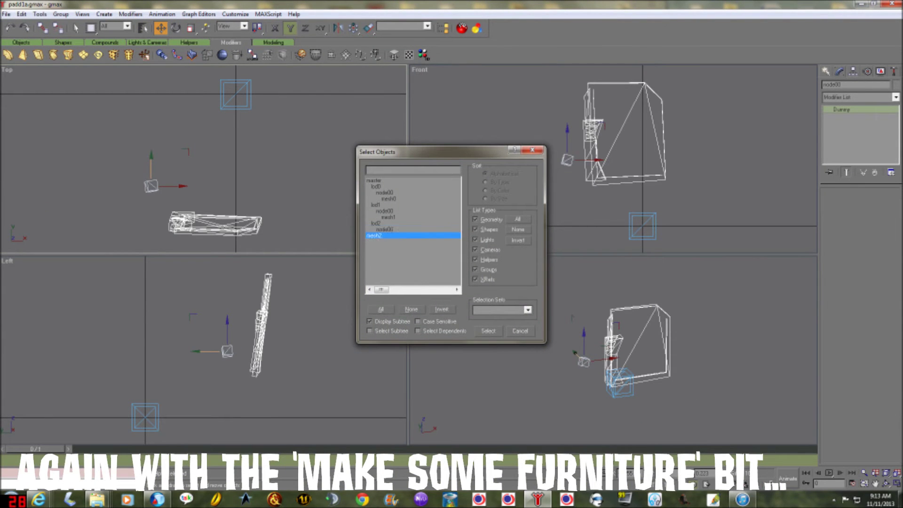
{"action": "key", "text": "Return"}
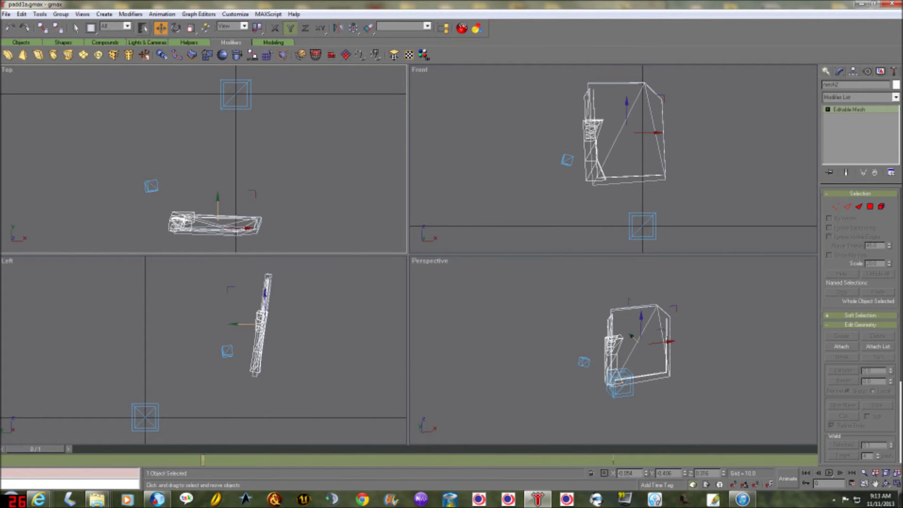
{"action": "left_click", "coordinate": [42, 27]}
{"action": "left_click", "coordinate": [143, 28]}
{"action": "left_click", "coordinate": [384, 229]}
{"action": "key", "text": "Return"}
{"action": "left_click", "coordinate": [161, 28]}
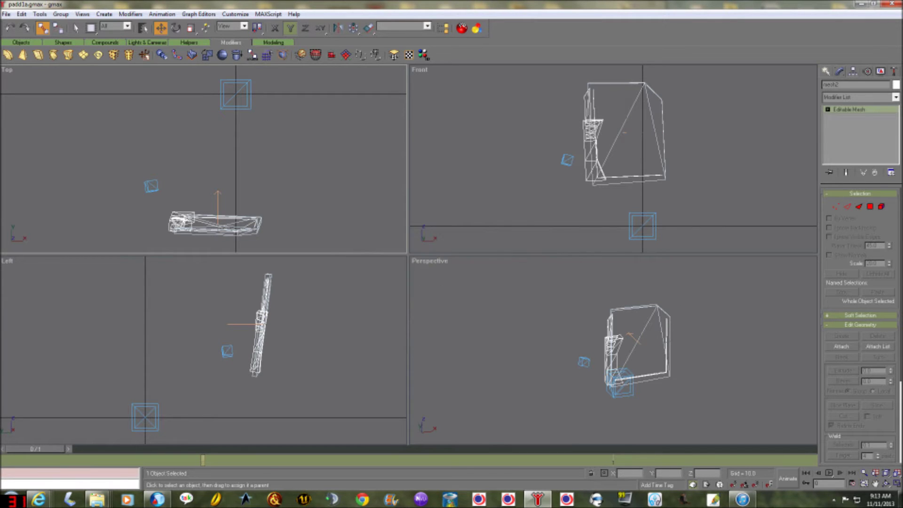
- Examine the full master hierarchy, comparing the lod, node00 and mesh levels and the mesh names in each branch
{"action": "left_click", "coordinate": [143, 28]}
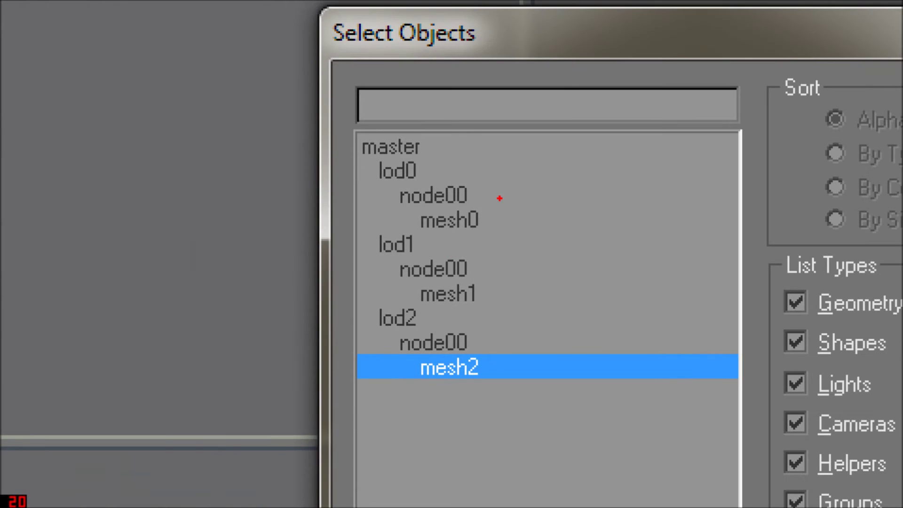
{"action": "left_click_drag", "start_coordinate": [340, 156], "coordinate": [415, 223]}
{"action": "left_click_drag", "start_coordinate": [348, 243], "coordinate": [416, 293]}
{"action": "left_click_drag", "start_coordinate": [365, 319], "coordinate": [423, 370]}
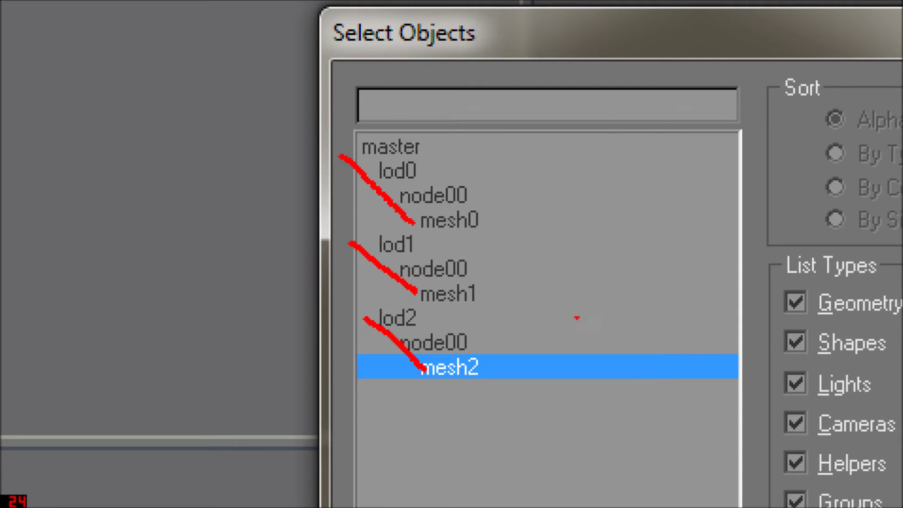
{"action": "mouse_move", "coordinate": [496, 214]}
{"action": "left_mouse_down"}
{"action": "mouse_move", "coordinate": [479, 228]}
{"action": "mouse_move", "coordinate": [498, 218]}
{"action": "left_mouse_up"}
{"action": "left_click_drag", "start_coordinate": [469, 295], "coordinate": [498, 296]}
{"action": "left_click_drag", "start_coordinate": [468, 369], "coordinate": [502, 370]}
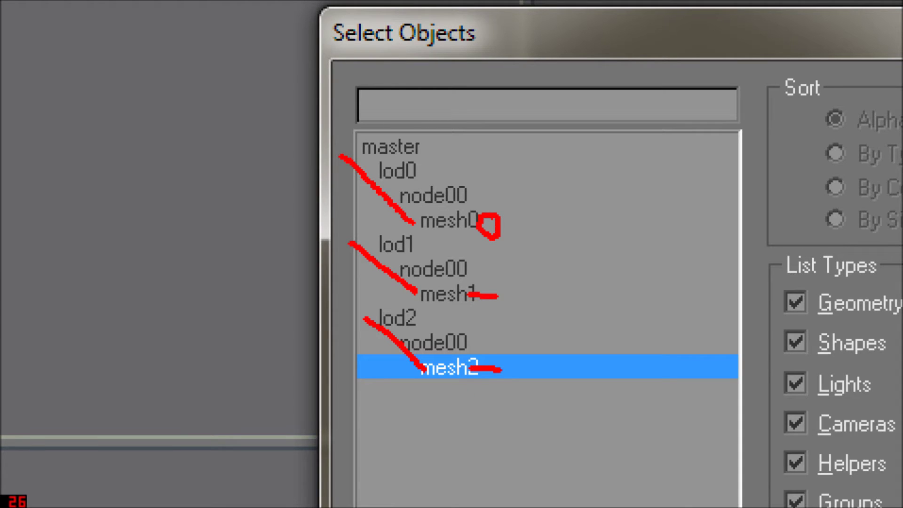
{"action": "key", "text": "Escape"}
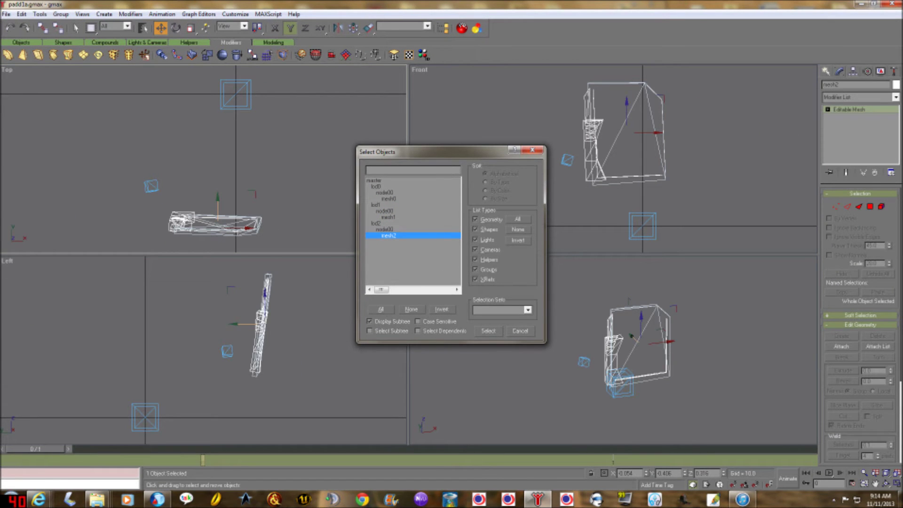
{"action": "key", "text": "Escape"}
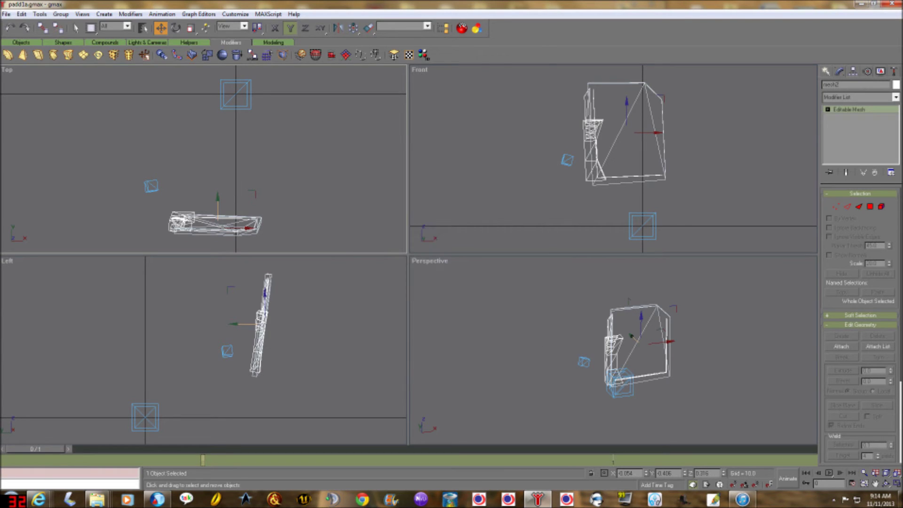
- Rename mesh2, mesh1 and mesh0 so that all three meshes are called mesh00
{"action": "type", "text": "0"}
{"action": "type", "text": "h"}
{"action": "left_click", "coordinate": [388, 218]}
{"action": "key", "text": "Return"}
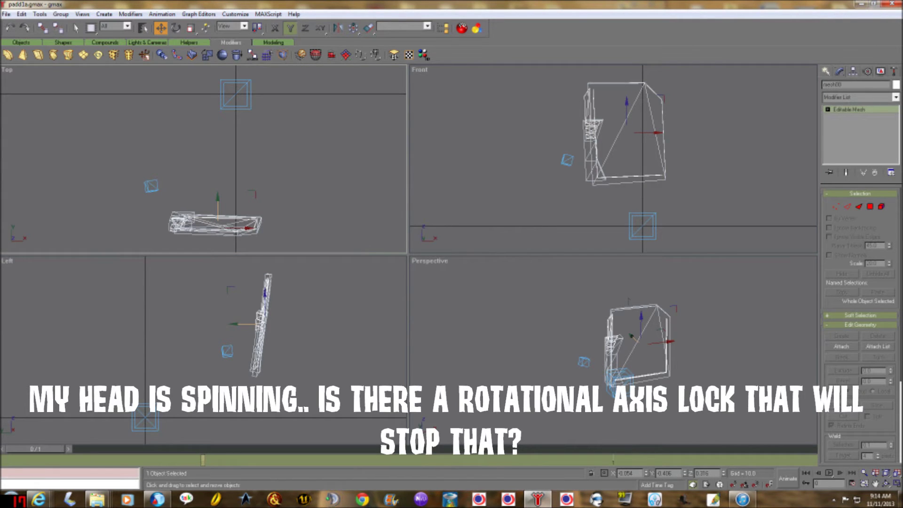
{"action": "key", "text": "h"}
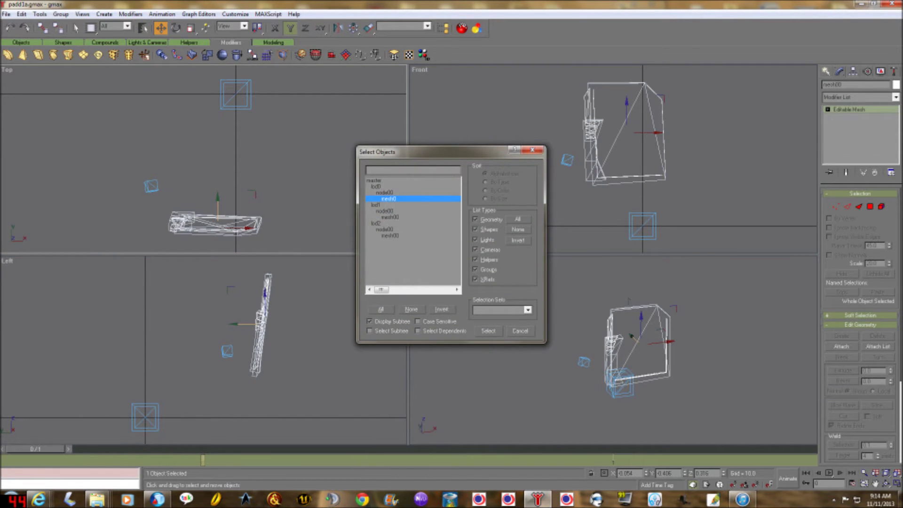
{"action": "key", "text": "Return"}
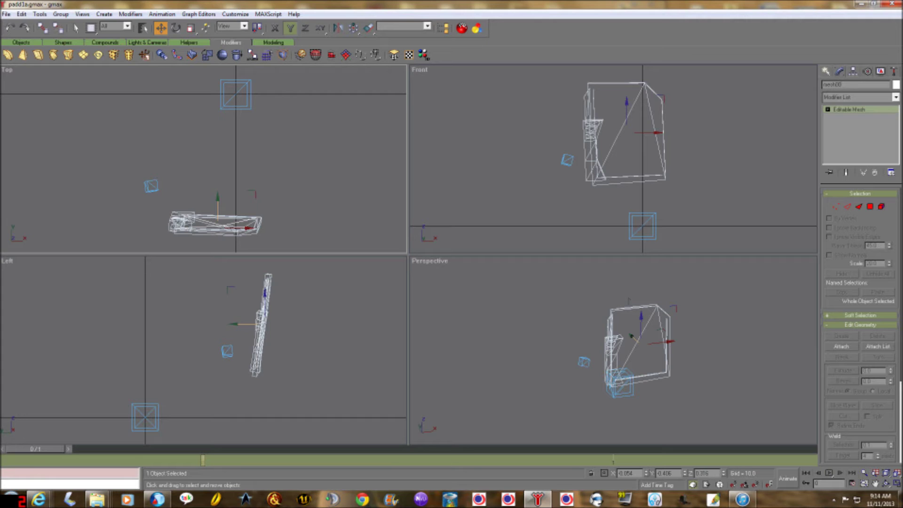
- Select the three node00 dummies under lod0, lod1 and lod2 together
{"action": "key", "text": "h"}
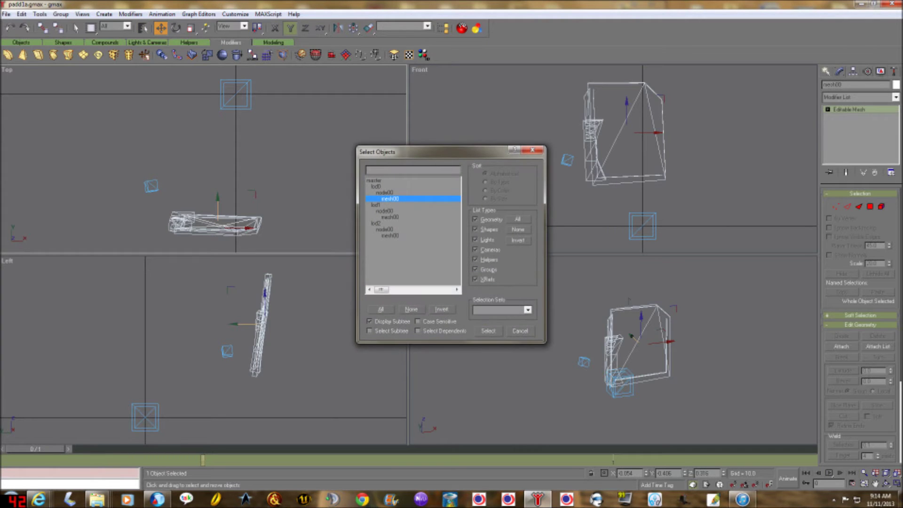
{"action": "key", "text": "Up"}
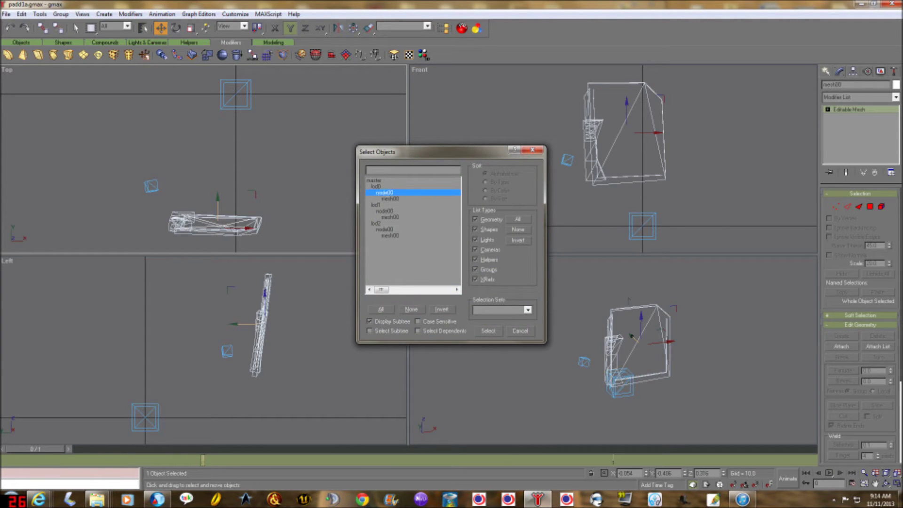
{"action": "left_click", "coordinate": [385, 210], "text": "ctrl"}
{"action": "key", "text": "ctrl+Down"}
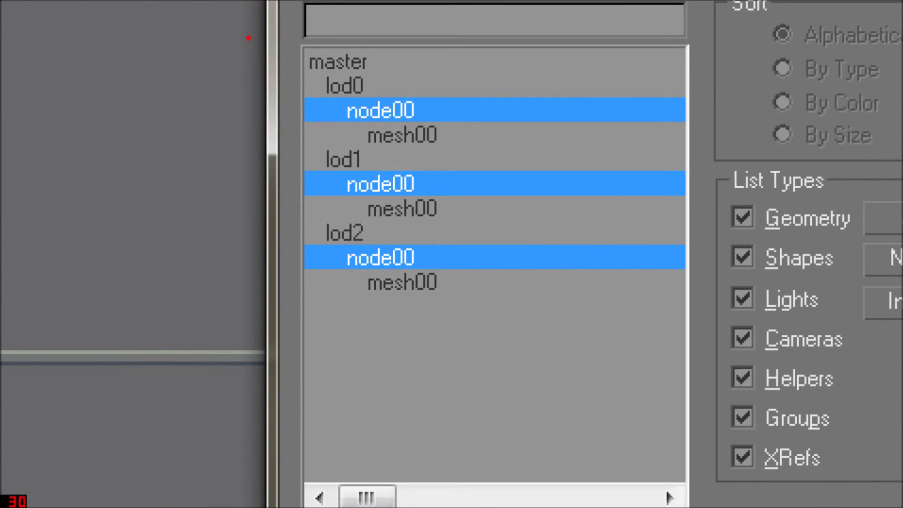
{"action": "left_click_drag", "start_coordinate": [268, 98], "coordinate": [306, 102]}
{"action": "left_click_drag", "start_coordinate": [260, 186], "coordinate": [296, 187]}
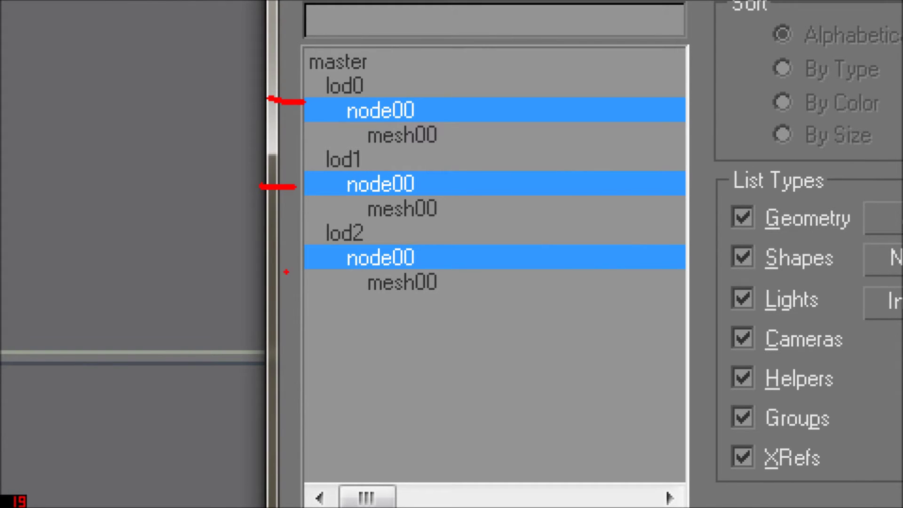
{"action": "left_click_drag", "start_coordinate": [285, 264], "coordinate": [322, 266]}
{"action": "key", "text": "Escape"}
{"action": "key", "text": "Return"}
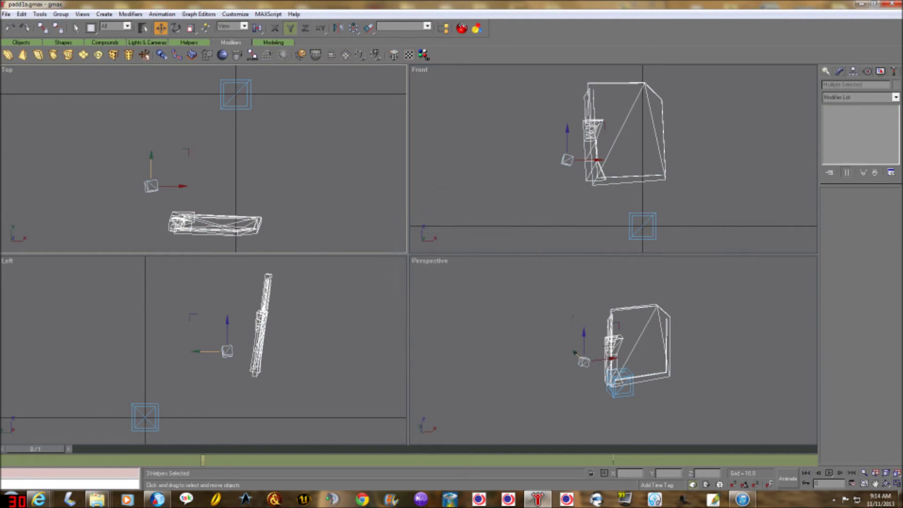
- Move the three node00 dummies with their linked pad meshes beside the master dummy at the origin, and clear the selection
{"action": "left_click_drag", "start_coordinate": [151, 167], "coordinate": [243, 82]}
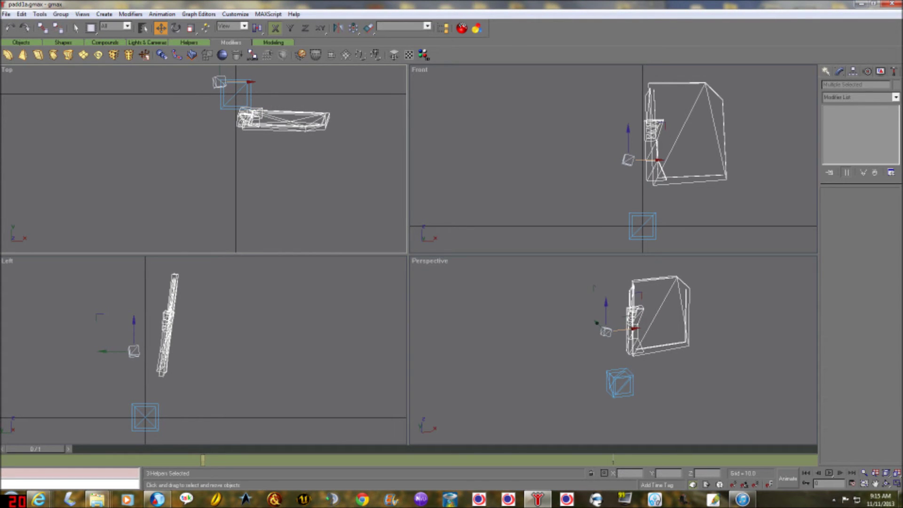
{"action": "left_click_drag", "start_coordinate": [134, 329], "coordinate": [133, 395]}
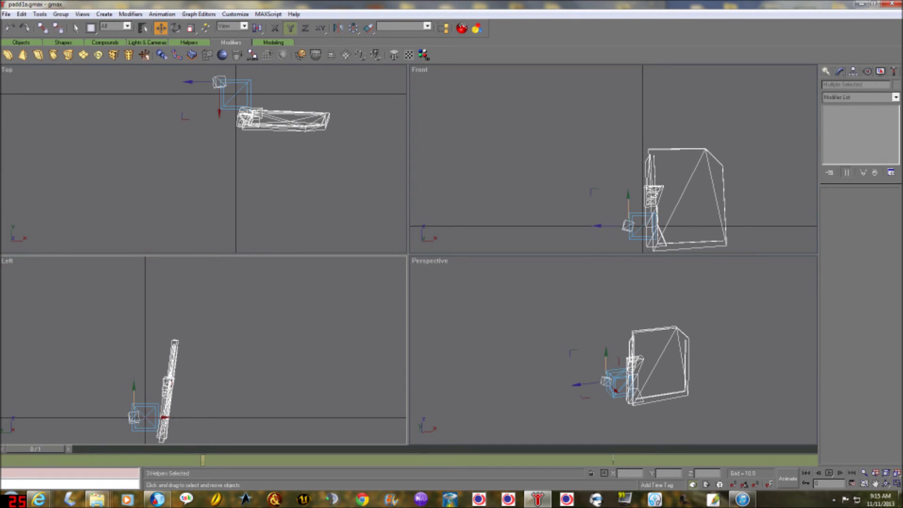
{"action": "key", "text": "ctrl+shift+z"}
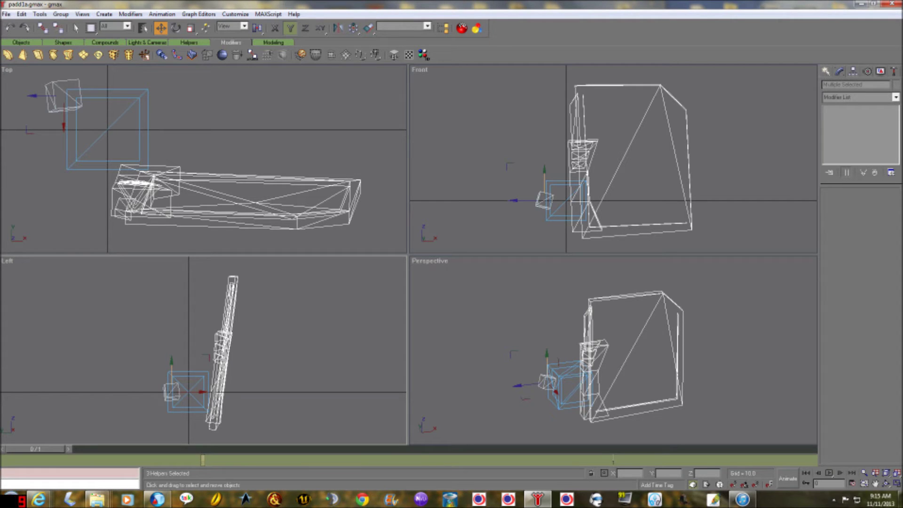
{"action": "key", "text": "ctrl+z"}
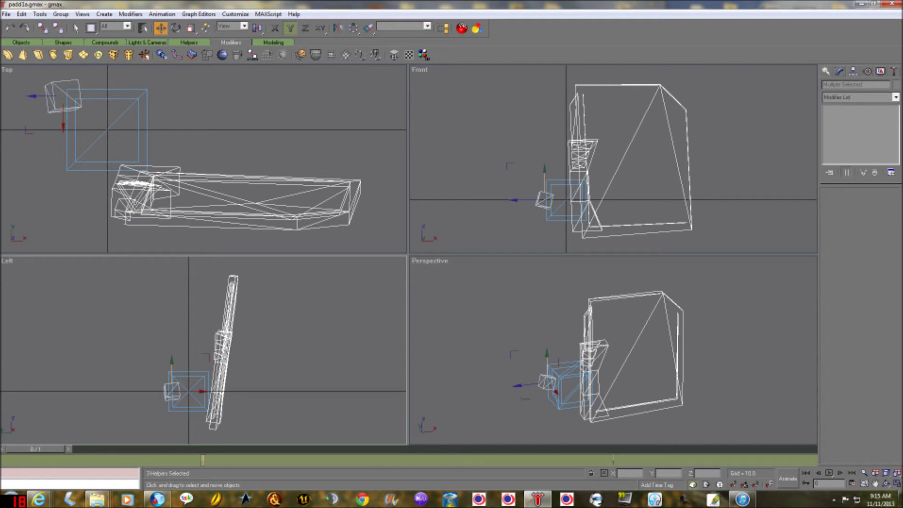
{"action": "left_click", "coordinate": [189, 135]}
{"action": "scroll", "coordinate": [188, 136], "scroll_direction": "down", "scroll_amount": 8}
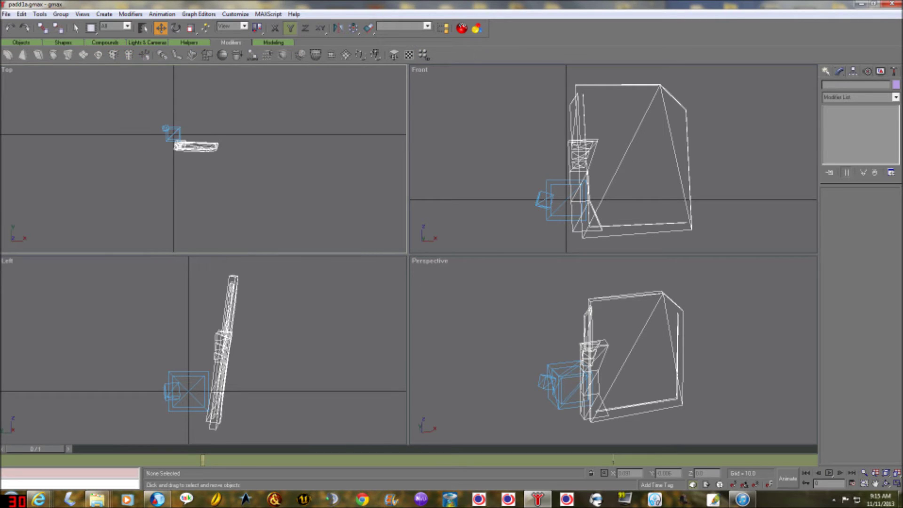
- Create a standard box about 1.04 high around the pad and dummies, and lower it so it extends below the origin
{"action": "left_click", "coordinate": [825, 71]}
{"action": "left_click", "coordinate": [842, 132]}
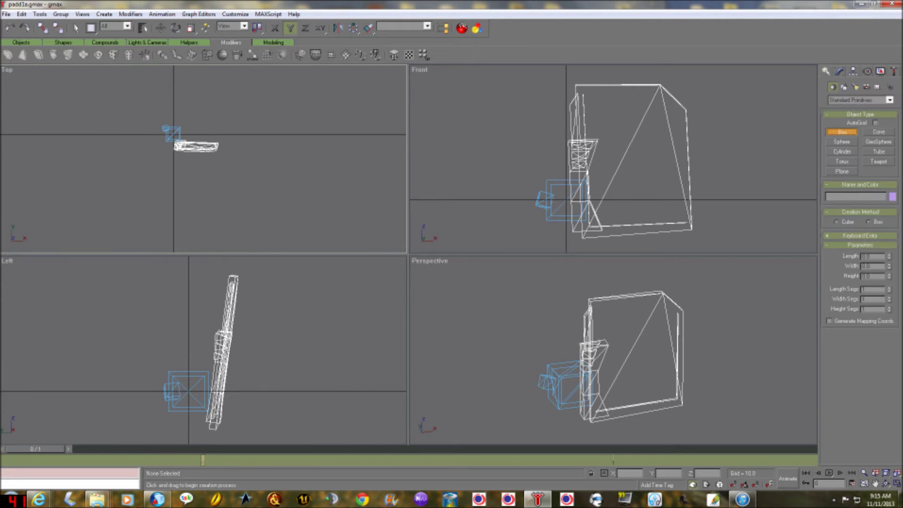
{"action": "left_click_drag", "start_coordinate": [136, 96], "coordinate": [219, 172]}
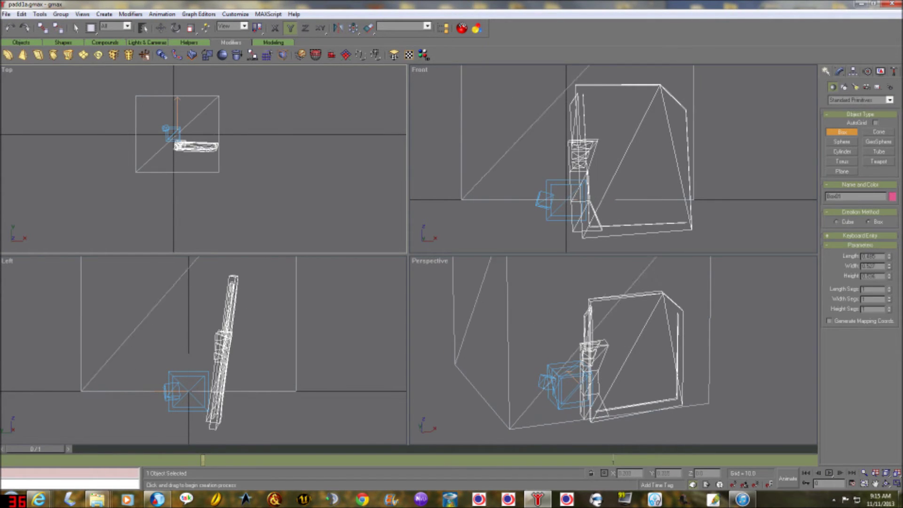
{"action": "left_click", "coordinate": [897, 473]}
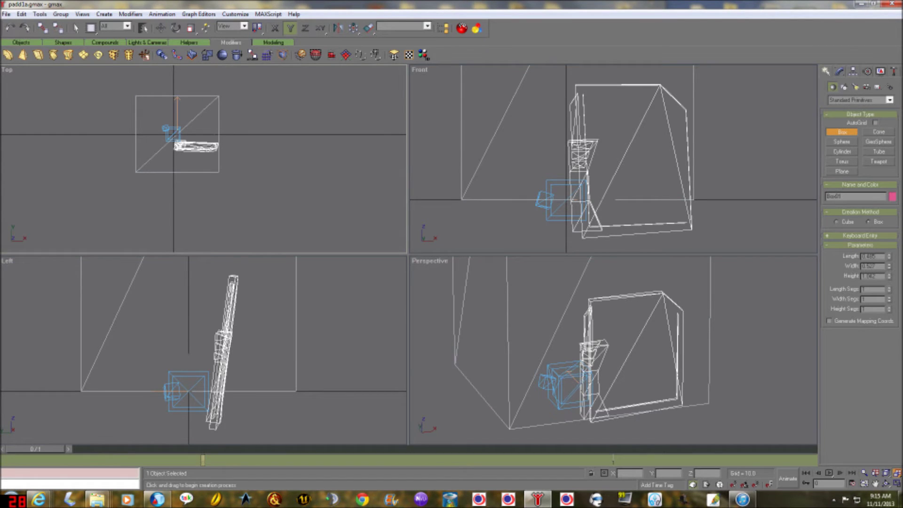
{"action": "key", "text": "w"}
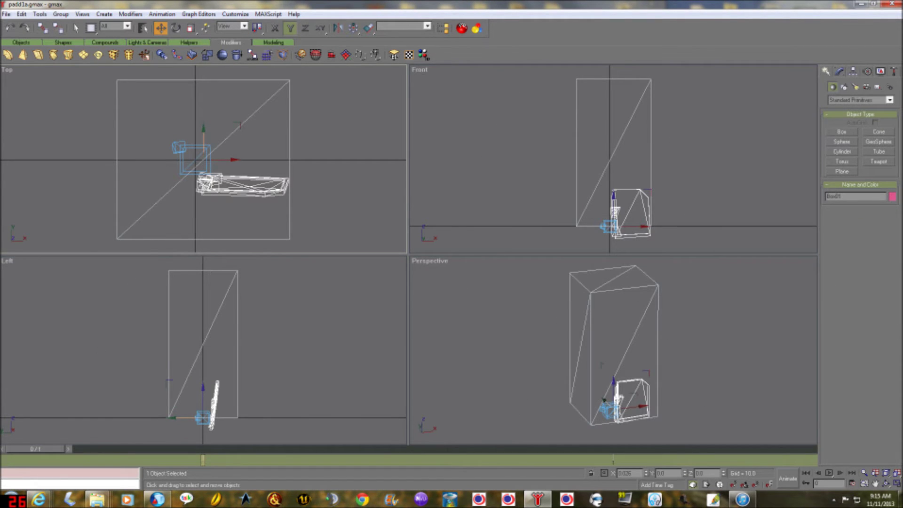
{"action": "left_click_drag", "start_coordinate": [613, 200], "coordinate": [613, 246]}
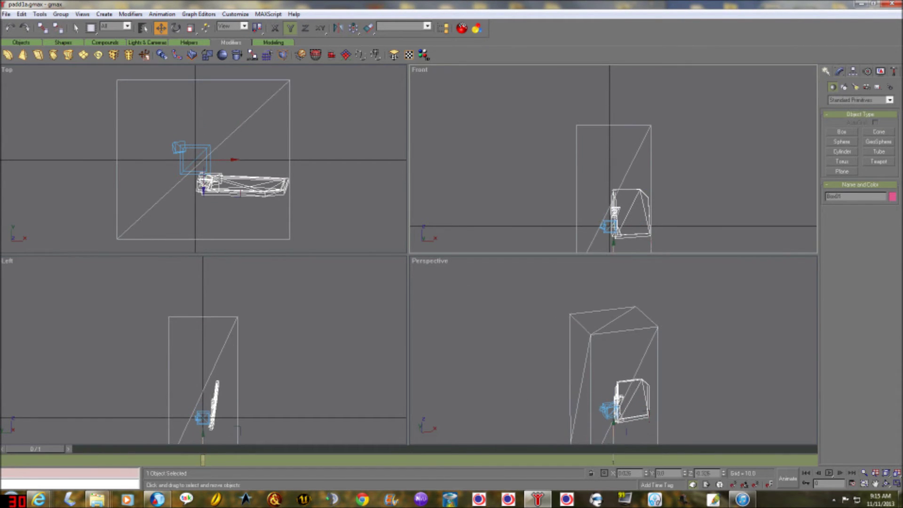
{"action": "left_click", "coordinate": [226, 159]}
- Set the box's length and width to 1.0
{"action": "left_click", "coordinate": [839, 71]}
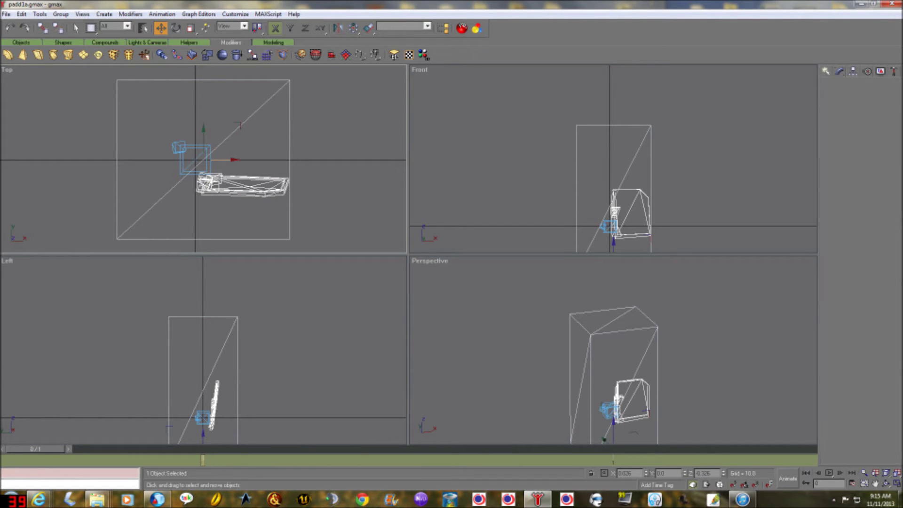
{"action": "double_click", "coordinate": [871, 204]}
{"action": "type", "text": "1"}
{"action": "key", "text": "Tab"}
{"action": "type", "text": "1"}
{"action": "key", "text": "shift+Tab"}
{"action": "type", "text": "1"}
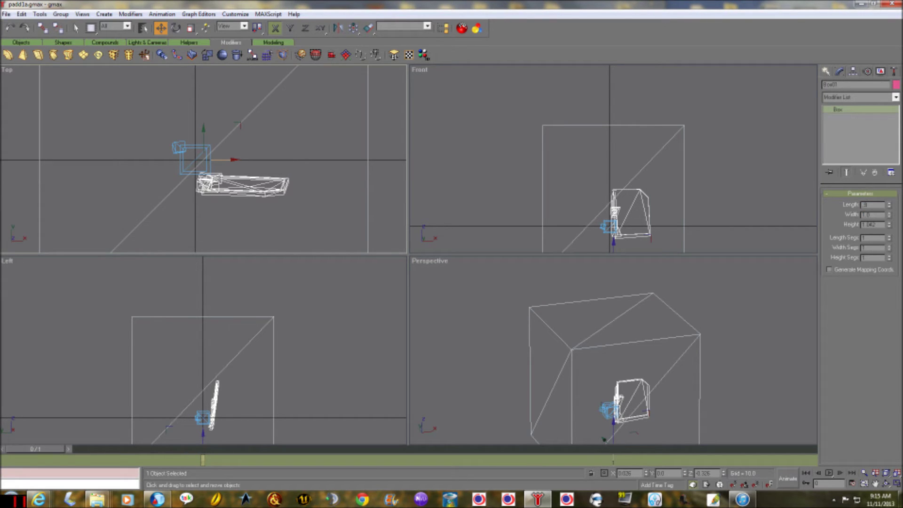
- Set the box's length and width to 0.9 and its height to 2.0, saving the scene in between
{"action": "type", "text": ".9"}
{"action": "key", "text": "Tab"}
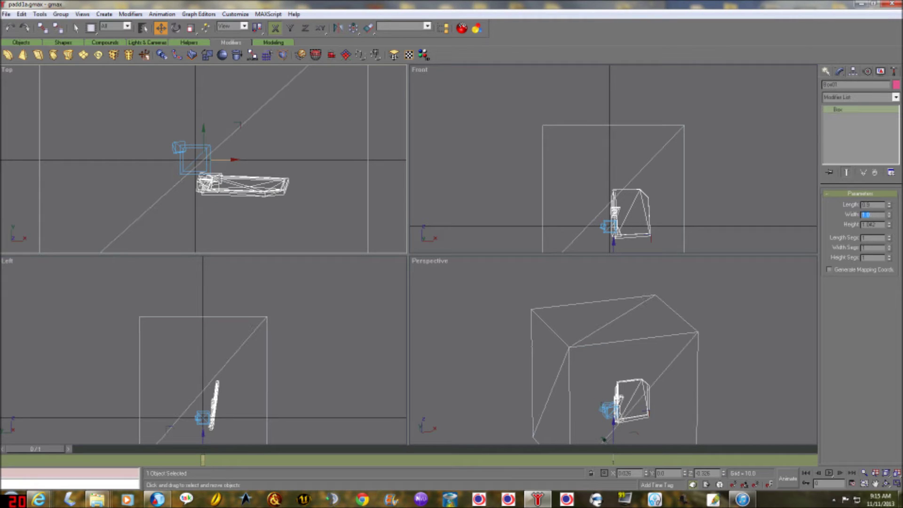
{"action": "key", "text": "ctrl+s"}
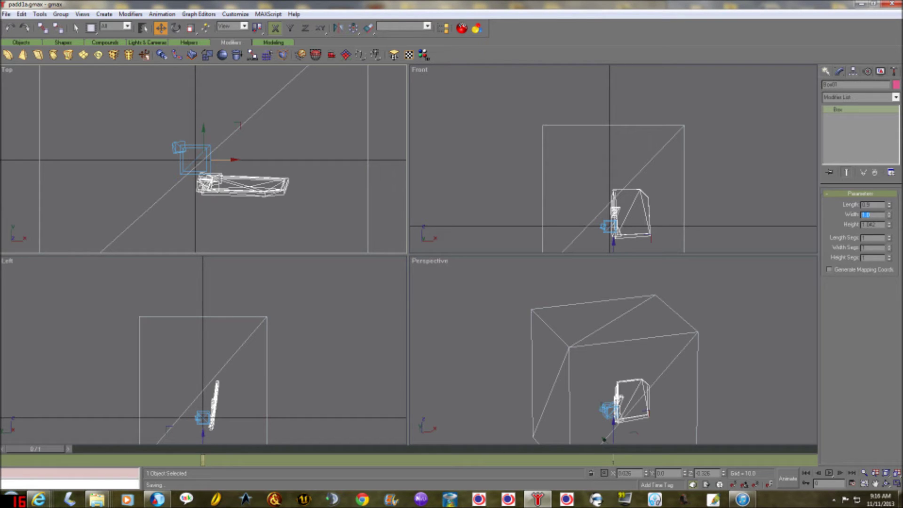
{"action": "type", "text": "0.9"}
{"action": "key", "text": "Tab"}
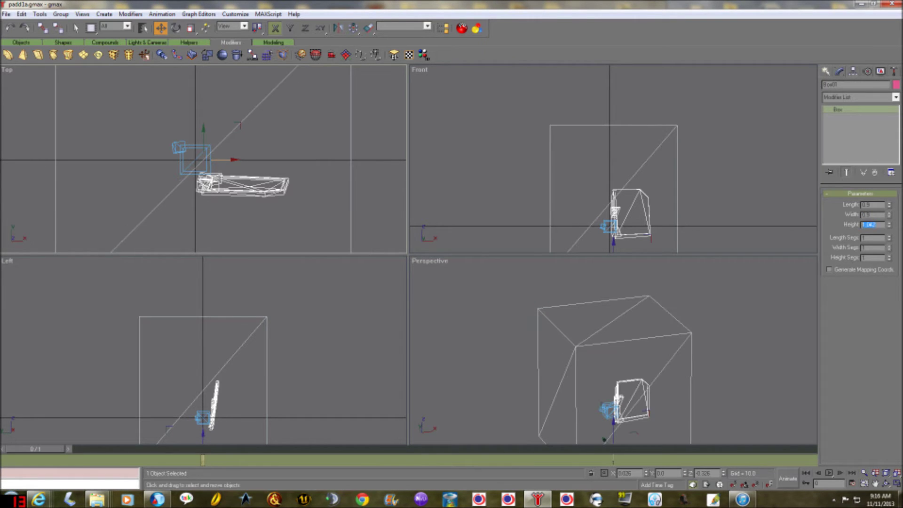
{"action": "type", "text": "2"}
{"action": "key", "text": "Return"}
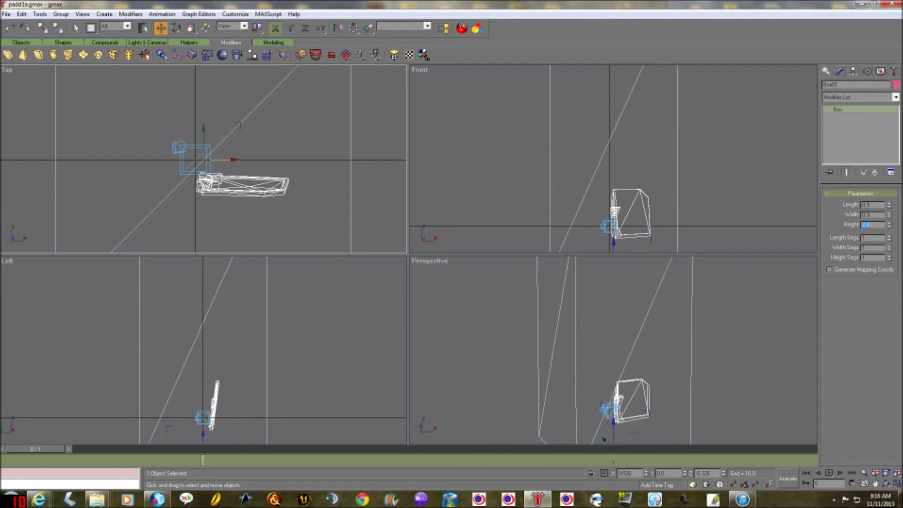
- Lower the enlarged box to a Z of about -1.075 and nudge it along X to surround the pad and origin
{"action": "key", "text": "ctrl+shift+z"}
{"action": "left_click_drag", "start_coordinate": [636, 239], "coordinate": [611, 277]}
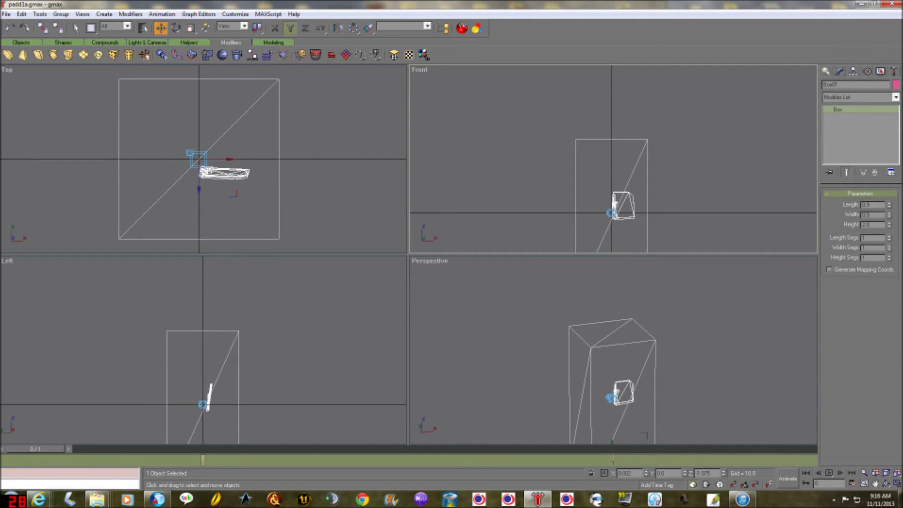
{"action": "left_click_drag", "start_coordinate": [218, 159], "coordinate": [220, 159]}
- Rename the box as col and link it to the master dummy
{"action": "double_click", "coordinate": [831, 85]}
{"action": "type", "text": "pad"}
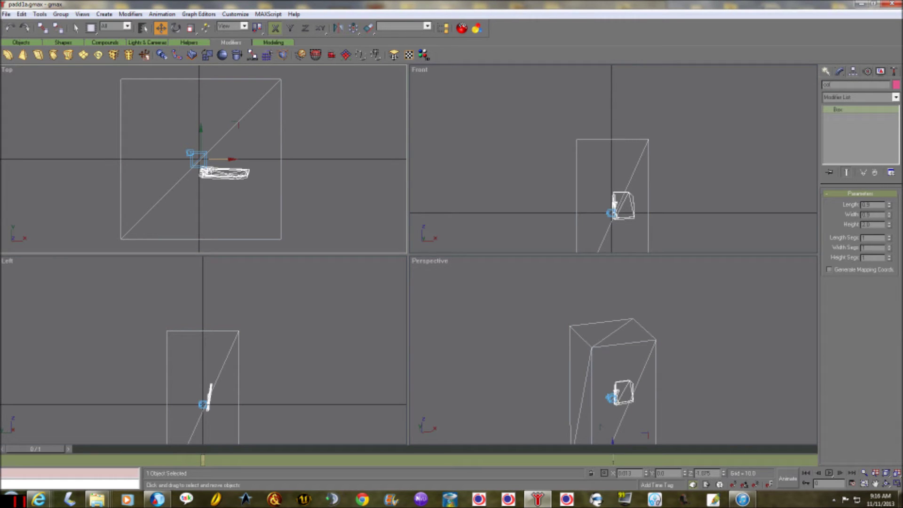
{"action": "left_click", "coordinate": [43, 27]}
{"action": "key", "text": "h"}
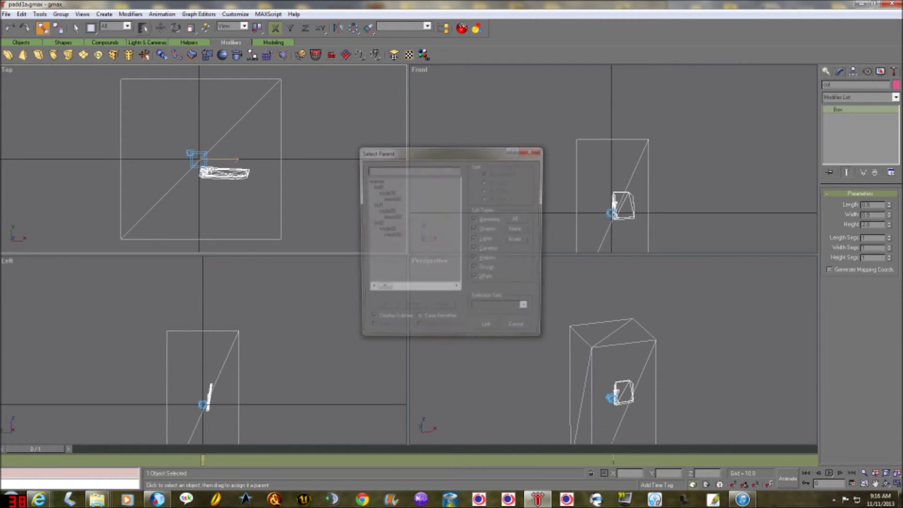
{"action": "left_click", "coordinate": [374, 180]}
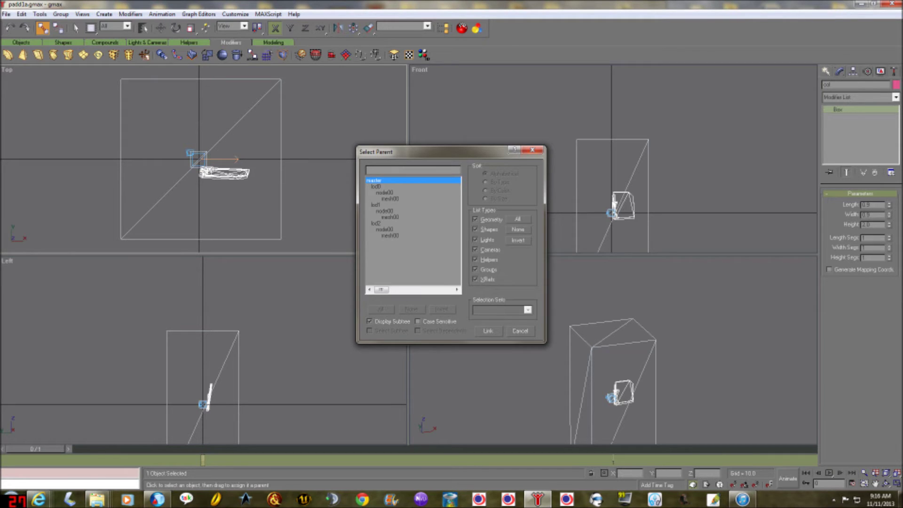
{"action": "key", "text": "Return"}
- Examine the parent list for the master, its lod0, lod1 and lod2 levels, and the node00 dummy under each
{"action": "key", "text": "h"}
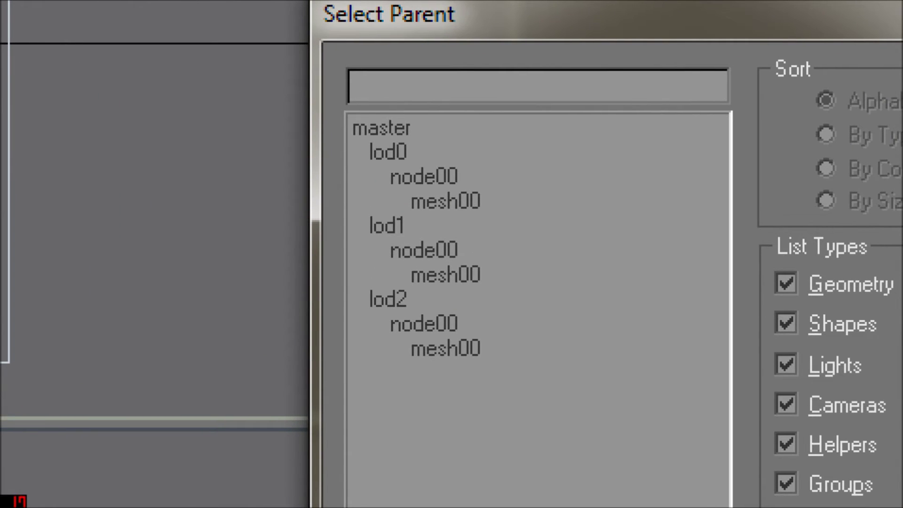
{"action": "left_click_drag", "start_coordinate": [281, 123], "coordinate": [330, 130]}
{"action": "left_click_drag", "start_coordinate": [264, 151], "coordinate": [346, 154]}
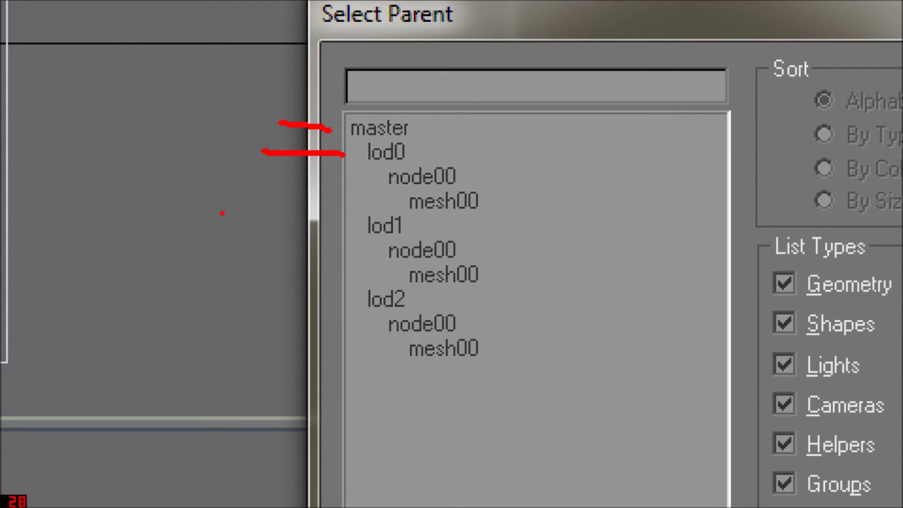
{"action": "left_click_drag", "start_coordinate": [223, 213], "coordinate": [348, 218]}
{"action": "left_click_drag", "start_coordinate": [227, 302], "coordinate": [361, 304]}
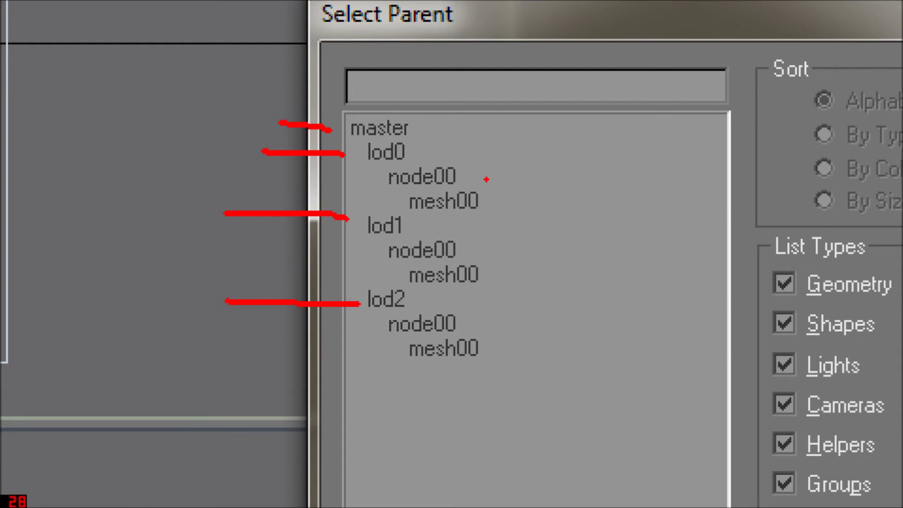
{"action": "left_click_drag", "start_coordinate": [472, 177], "coordinate": [504, 176]}
{"action": "left_click_drag", "start_coordinate": [471, 244], "coordinate": [501, 244]}
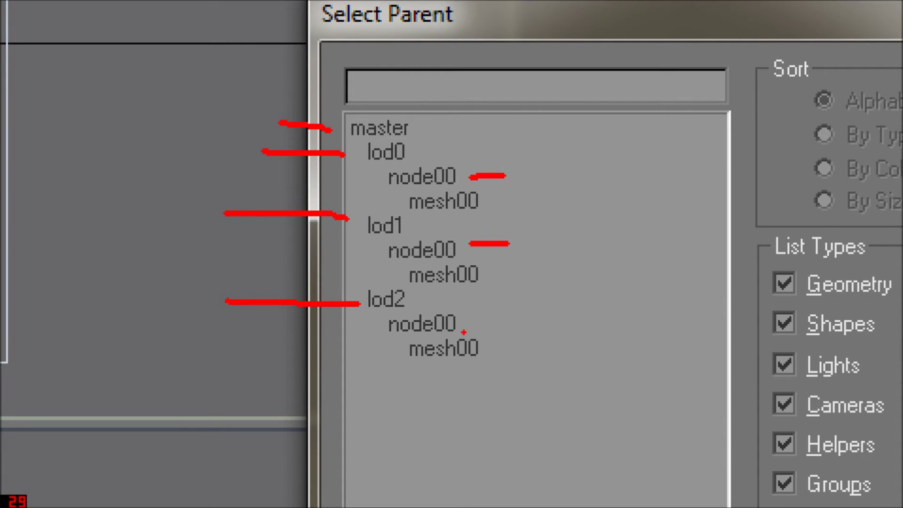
{"action": "left_click_drag", "start_coordinate": [464, 320], "coordinate": [491, 316]}
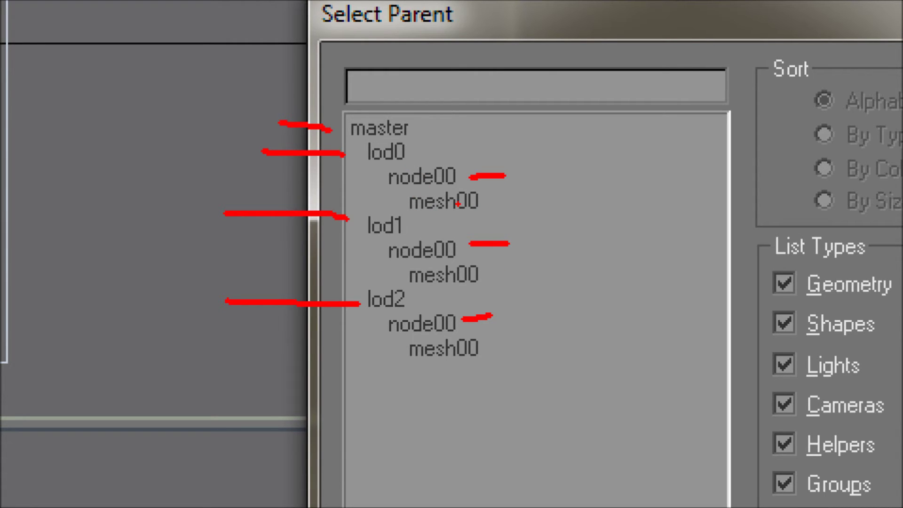
- Check the mesh00 entries under the node00 dummies of lod0, lod1 and lod2, and close the parent list
{"action": "left_click_drag", "start_coordinate": [392, 191], "coordinate": [401, 203]}
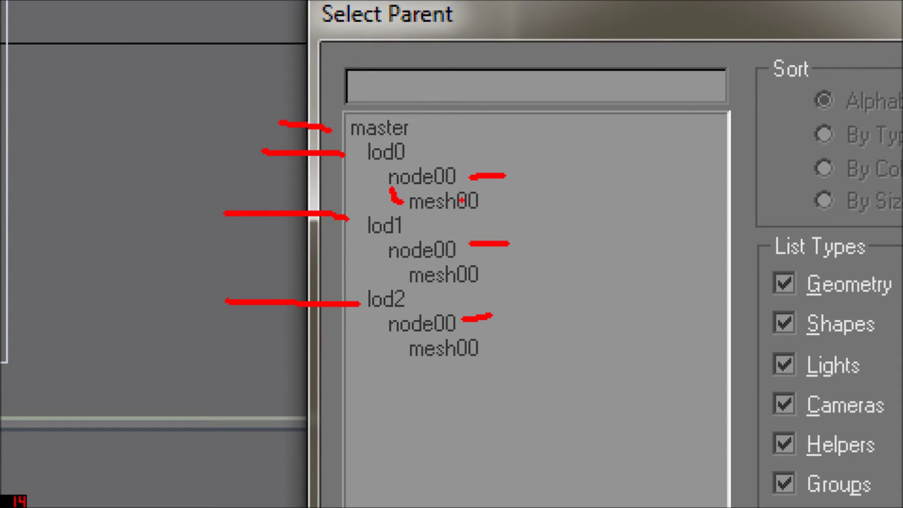
{"action": "mouse_move", "coordinate": [416, 147]}
{"action": "left_mouse_down"}
{"action": "mouse_move", "coordinate": [393, 161]}
{"action": "mouse_move", "coordinate": [419, 147]}
{"action": "left_mouse_up"}
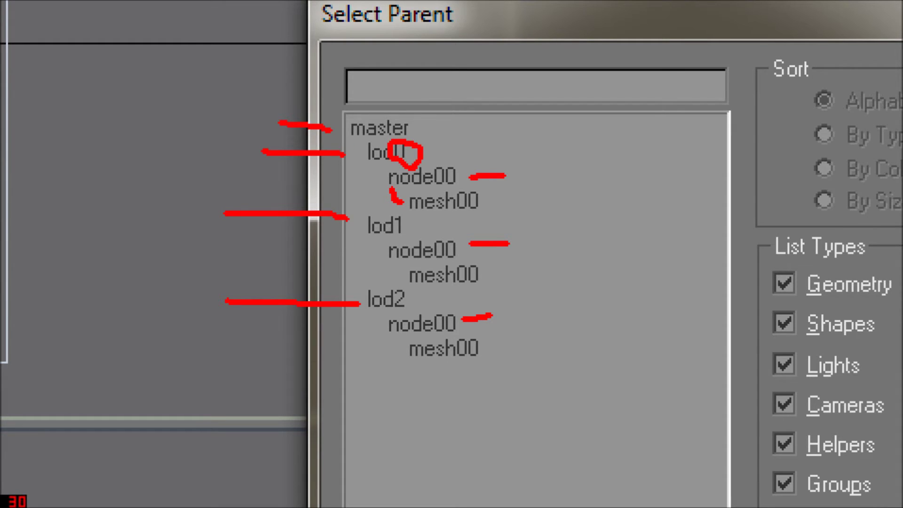
{"action": "left_click_drag", "start_coordinate": [492, 198], "coordinate": [510, 198]}
{"action": "mouse_move", "coordinate": [371, 240]}
{"action": "left_mouse_down"}
{"action": "mouse_move", "coordinate": [377, 270]}
{"action": "mouse_move", "coordinate": [398, 274]}
{"action": "left_mouse_up"}
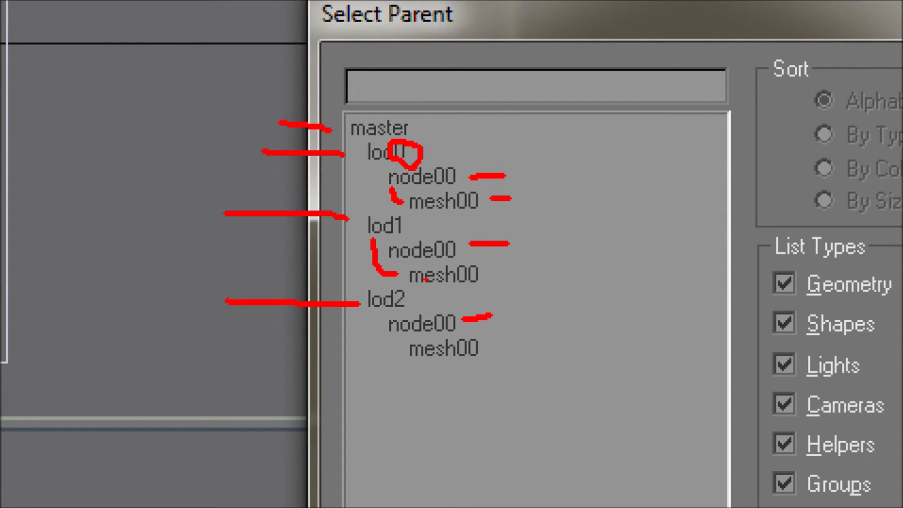
{"action": "mouse_move", "coordinate": [506, 263]}
{"action": "left_mouse_down"}
{"action": "mouse_move", "coordinate": [464, 258]}
{"action": "mouse_move", "coordinate": [489, 284]}
{"action": "mouse_move", "coordinate": [477, 267]}
{"action": "left_mouse_up"}
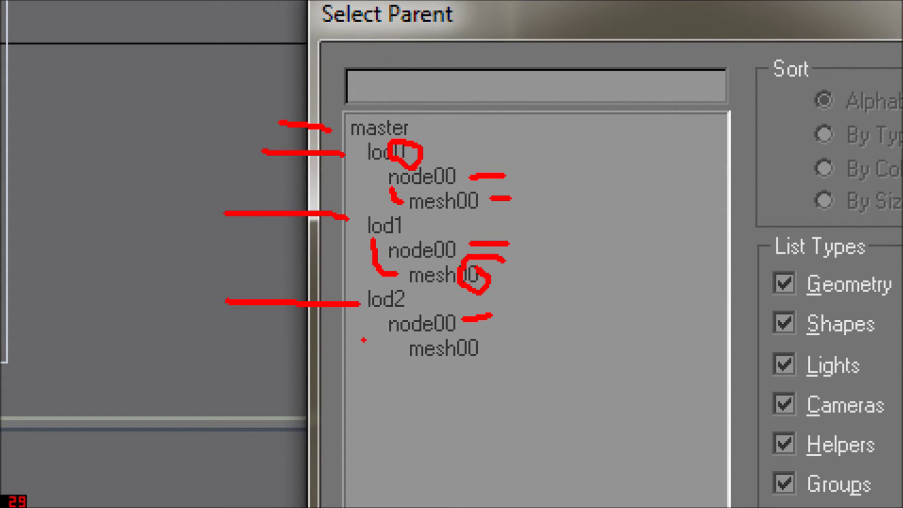
{"action": "left_click_drag", "start_coordinate": [385, 342], "coordinate": [396, 354]}
{"action": "mouse_move", "coordinate": [485, 330]}
{"action": "left_mouse_down"}
{"action": "mouse_move", "coordinate": [501, 350]}
{"action": "mouse_move", "coordinate": [484, 377]}
{"action": "left_mouse_up"}
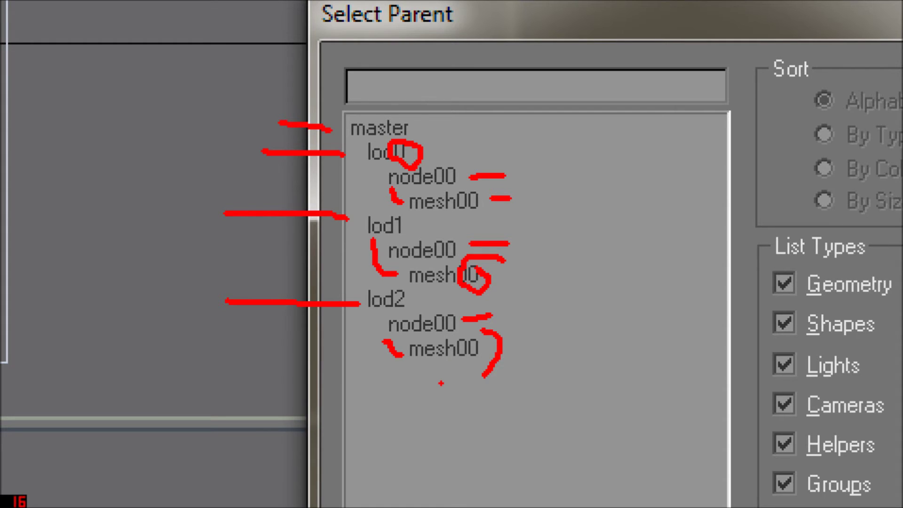
{"action": "key", "text": "Escape"}
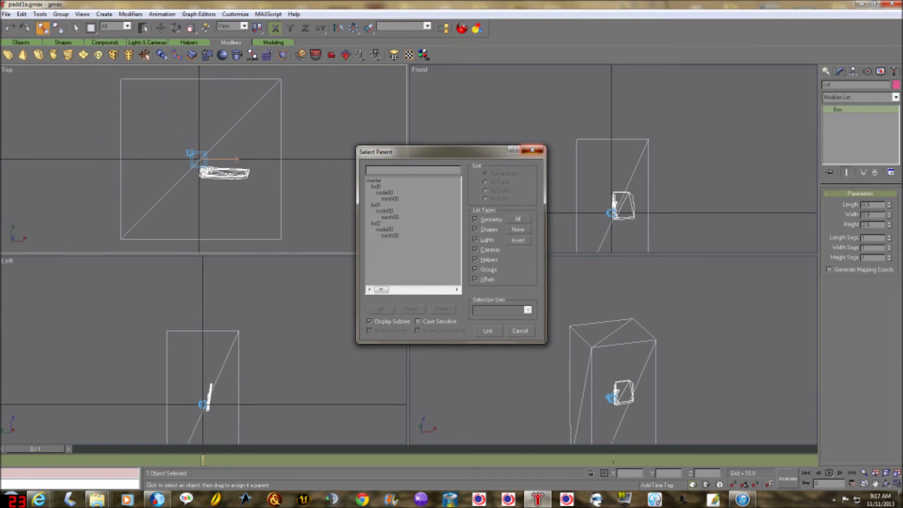
{"action": "left_click", "coordinate": [536, 149]}
- Save the scene and export it to the proppadd folder as prop1 in the There Model Exporter (*.MODEL) format
{"action": "left_click", "coordinate": [6, 13]}
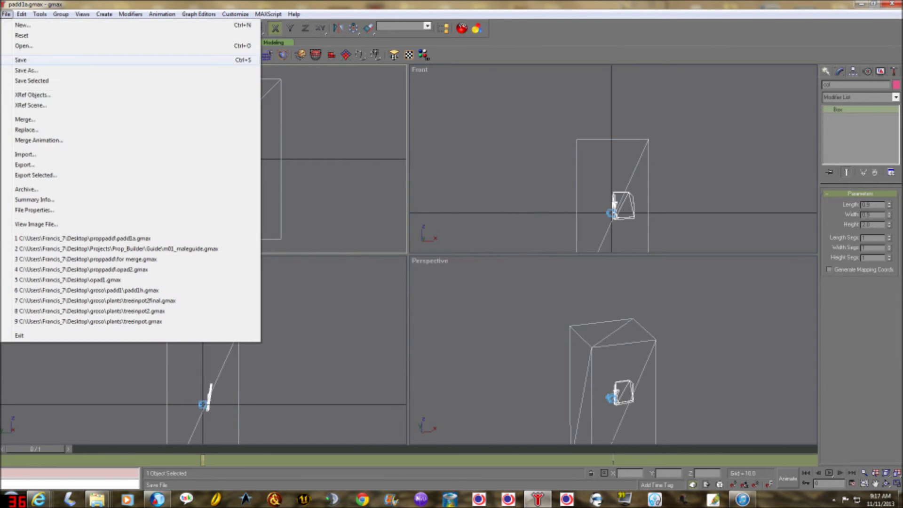
{"action": "left_click", "coordinate": [21, 60]}
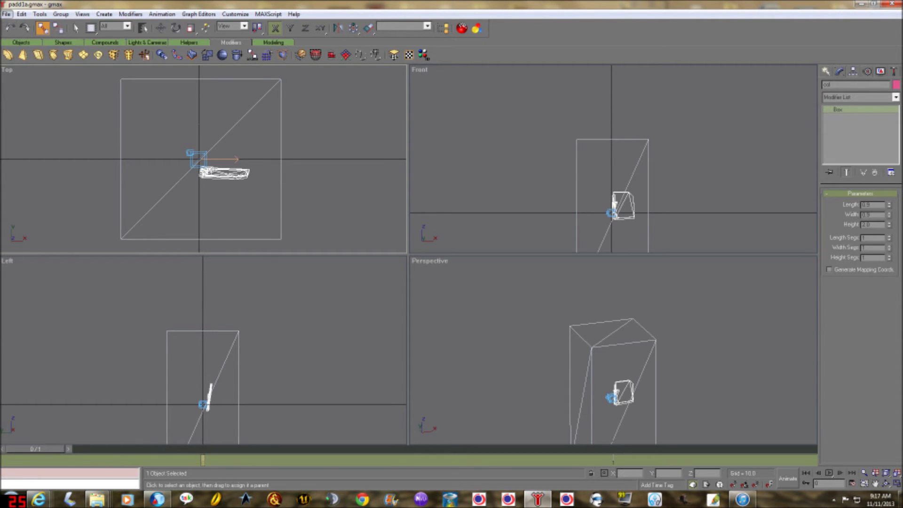
{"action": "left_click", "coordinate": [6, 14]}
{"action": "left_click", "coordinate": [24, 164]}
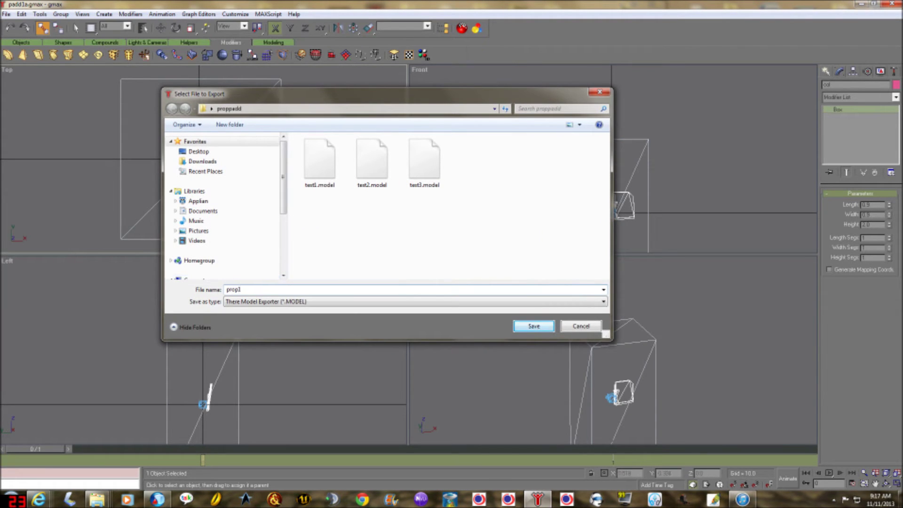
{"action": "key", "text": "Tab"}
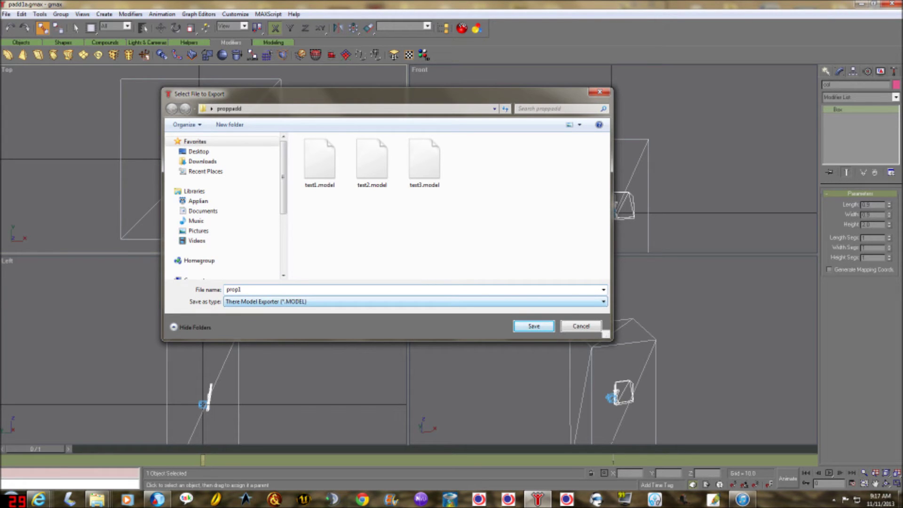
{"action": "left_click", "coordinate": [415, 301]}
{"action": "left_click", "coordinate": [265, 319]}
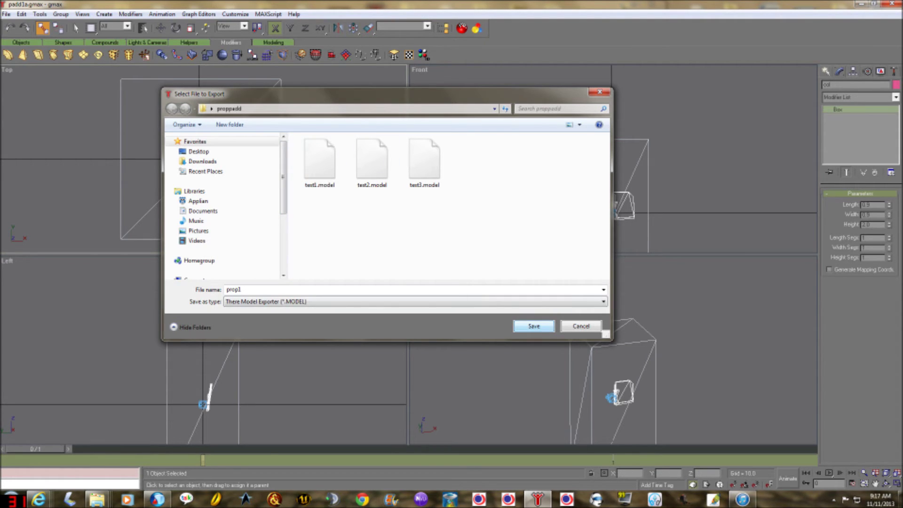
{"action": "key", "text": "Return"}
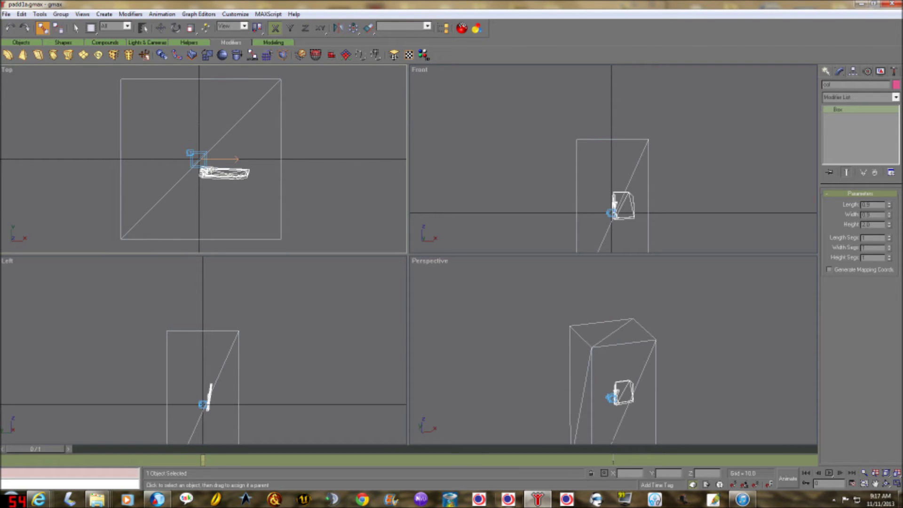
- Switch to the Previewer and open prop1.model from the proppadd folder
{"action": "left_click", "coordinate": [509, 499]}
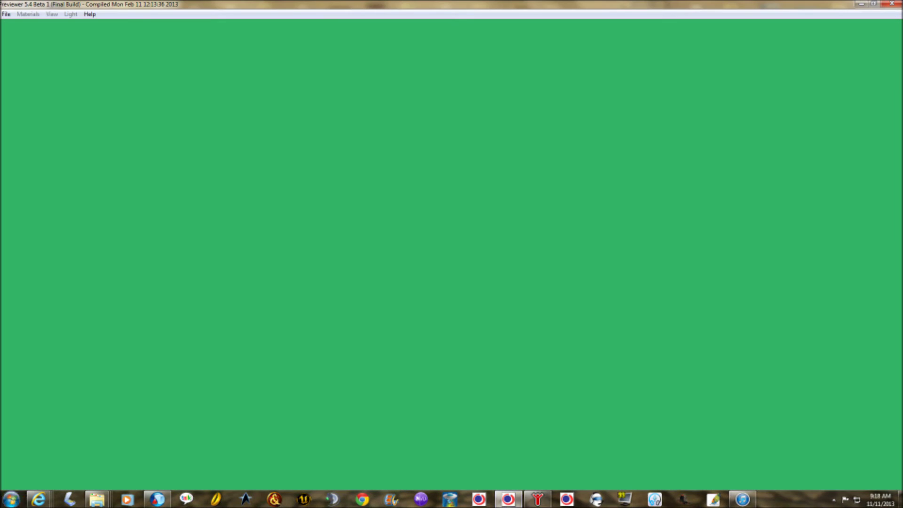
{"action": "left_click", "coordinate": [6, 14]}
{"action": "left_click", "coordinate": [24, 36]}
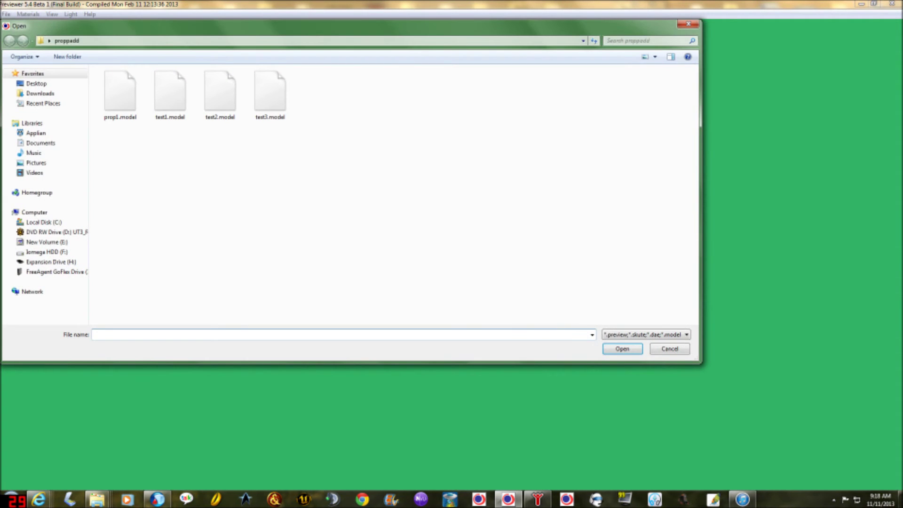
{"action": "double_click", "coordinate": [120, 95]}
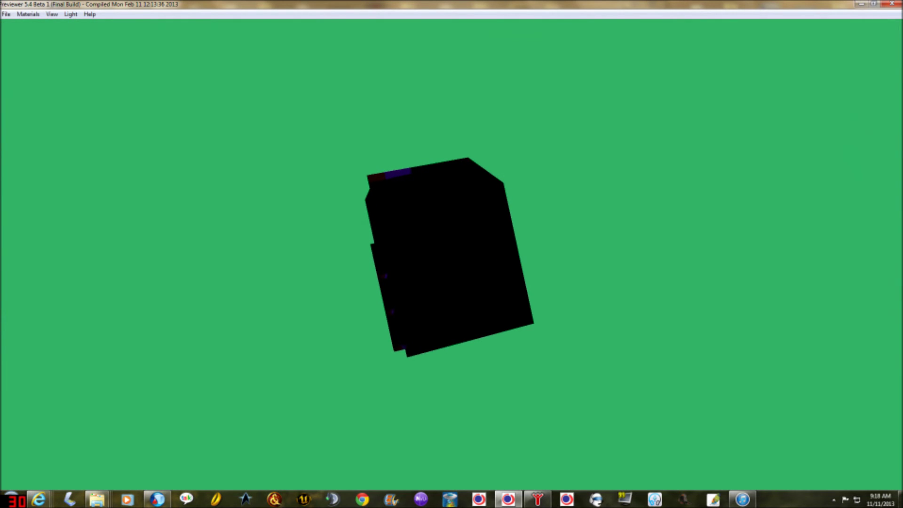
- Assign the smallforwrist image as the color texture of the f7basemetal1 material and confirm
{"action": "key", "text": "alt+m"}
{"action": "key", "text": "Return"}
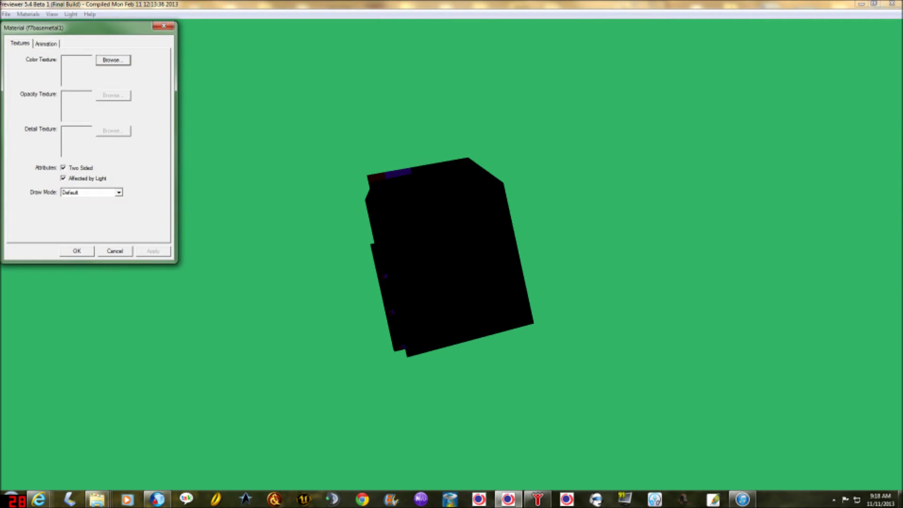
{"action": "key", "text": "Return"}
{"action": "double_click", "coordinate": [625, 106]}
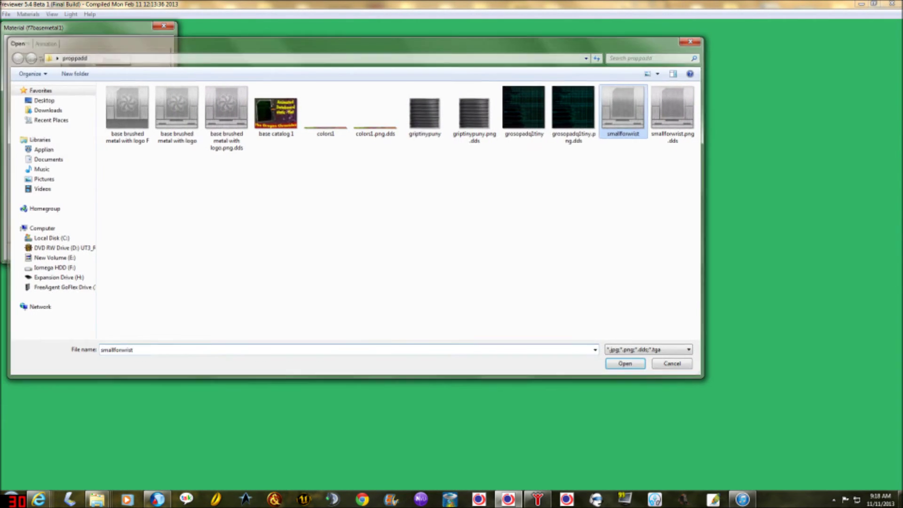
{"action": "key", "text": "alt+a"}
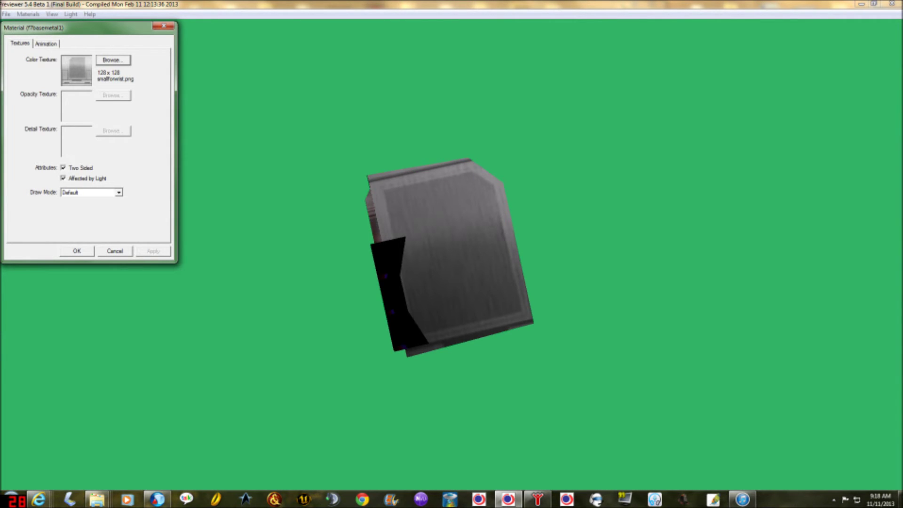
{"action": "left_click", "coordinate": [76, 251]}
- Turn the prop to its screen side and brighten the preview lighting
{"action": "left_click_drag", "start_coordinate": [450, 257], "coordinate": [555, 256]}
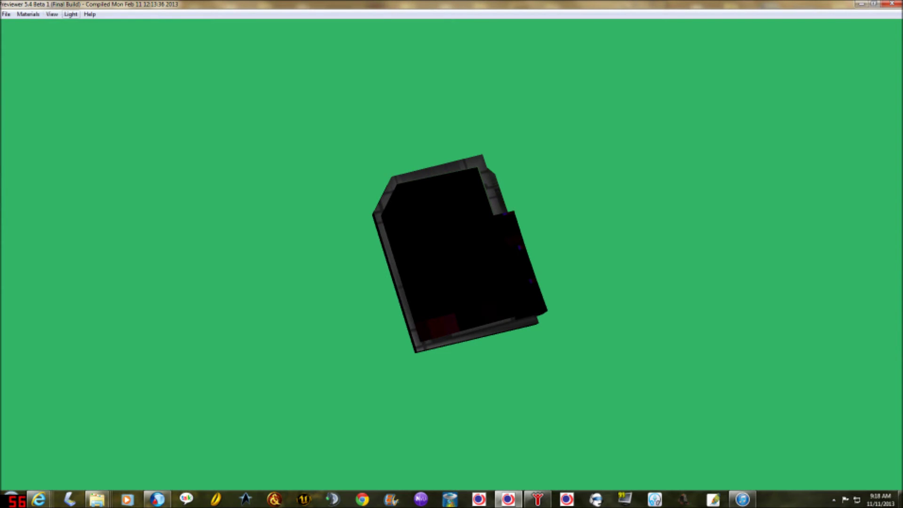
{"action": "left_click", "coordinate": [70, 14]}
{"action": "left_click", "coordinate": [85, 67]}
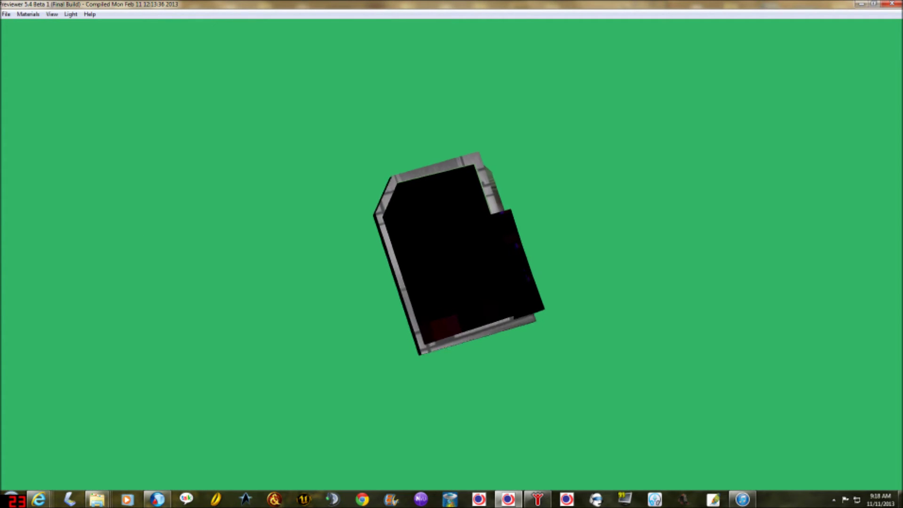
- Assign the grosopadq1tiny image as the color texture of the screen1 material
{"action": "key", "text": "alt+m"}
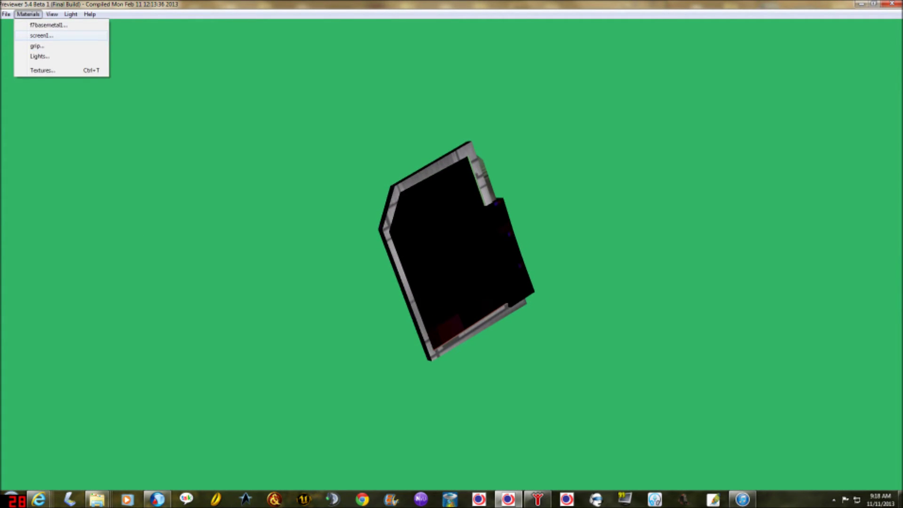
{"action": "left_click", "coordinate": [41, 35]}
{"action": "left_click", "coordinate": [113, 61]}
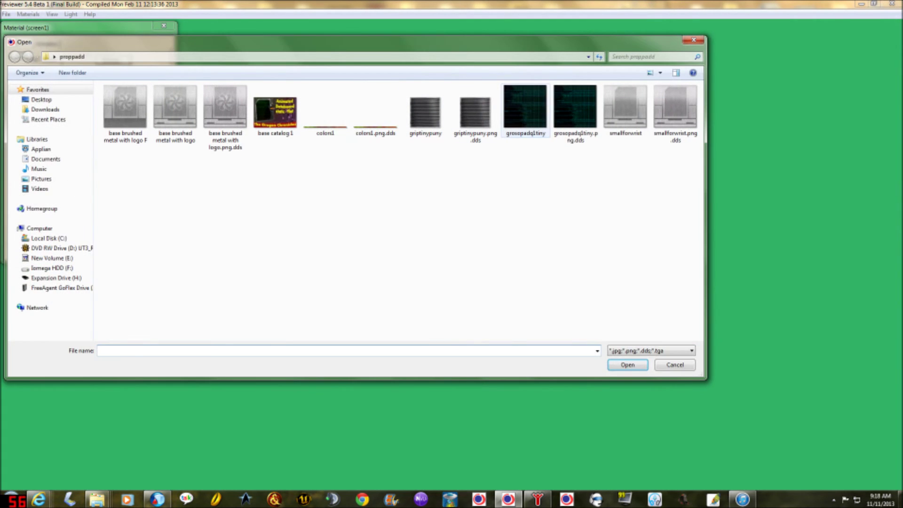
{"action": "double_click", "coordinate": [525, 111]}
- Give the screen1 material a scrolling animation with a speed of 1, apply it and close the material settings
{"action": "left_click", "coordinate": [45, 43]}
{"action": "key", "text": "alt+Down"}
{"action": "key", "text": "Down"}
{"action": "key", "text": "Return"}
{"action": "key", "text": "Tab"}
{"action": "key", "text": "Tab"}
{"action": "key", "text": "Tab"}
{"action": "key", "text": "Tab"}
{"action": "type", "text": "1"}
{"action": "key", "text": "Tab"}
{"action": "key", "text": "alt+a"}
{"action": "key", "text": "Return"}
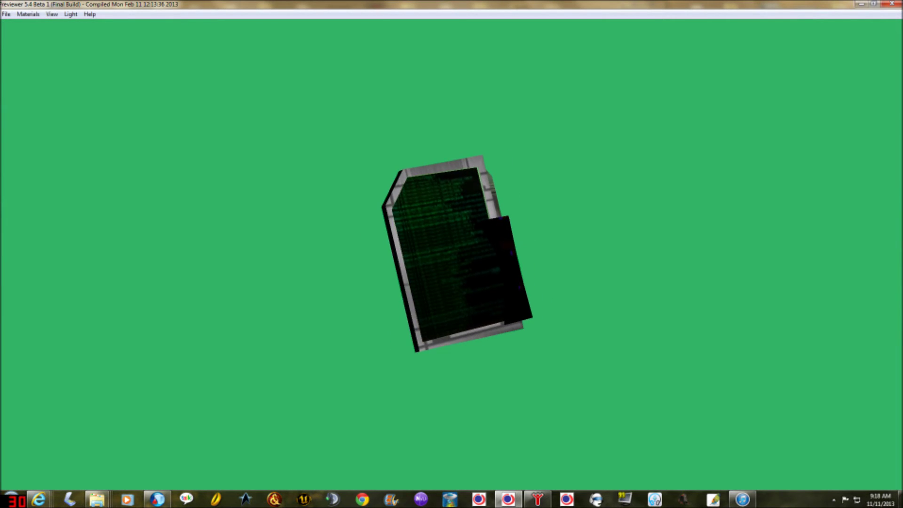
- Assign the griptinypuny image as the color texture of the grip material and confirm
{"action": "key", "text": "alt+m"}
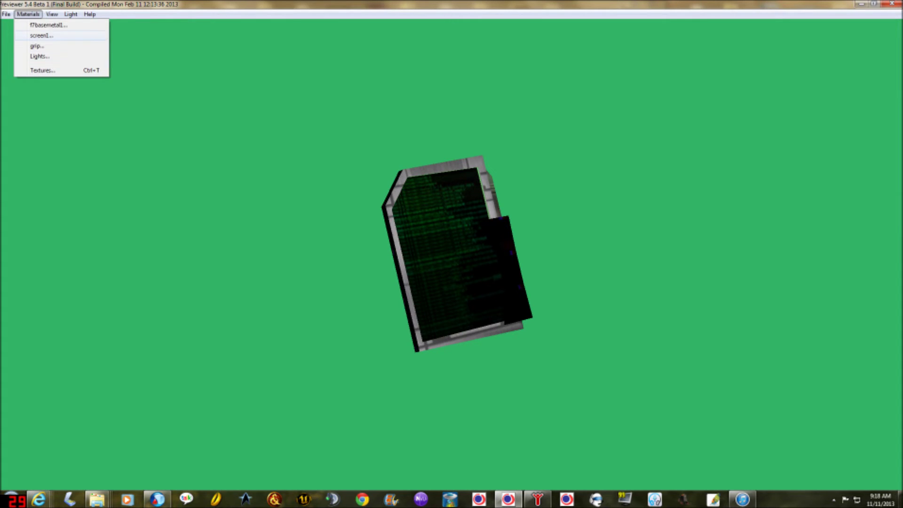
{"action": "left_click", "coordinate": [36, 46]}
{"action": "left_click", "coordinate": [113, 59]}
{"action": "double_click", "coordinate": [425, 111]}
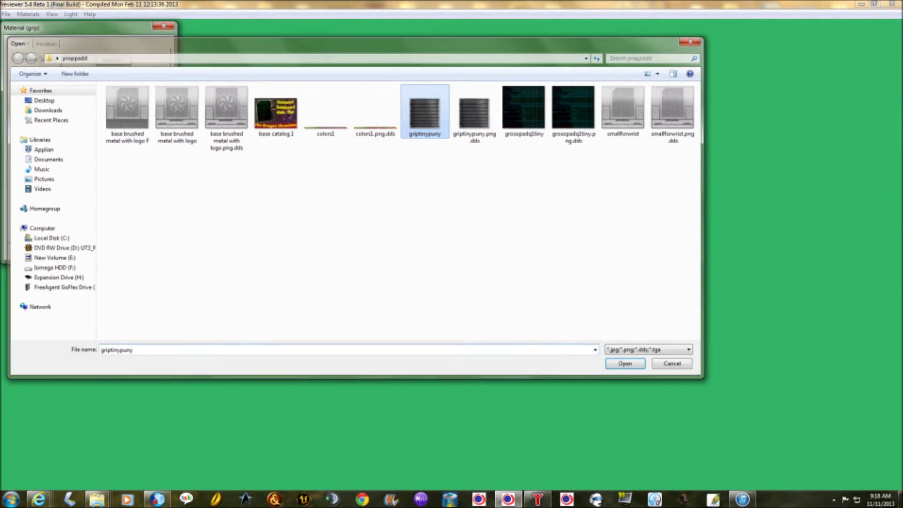
{"action": "key", "text": "Return"}
{"action": "left_click", "coordinate": [153, 251]}
{"action": "left_click", "coordinate": [76, 251]}
- Inspect the textured prop from front and back, and assign the colors1 image as the Lights material's color texture
{"action": "left_click_drag", "start_coordinate": [471, 254], "coordinate": [423, 254]}
{"action": "scroll", "coordinate": [452, 254], "scroll_direction": "up", "scroll_amount": 3}
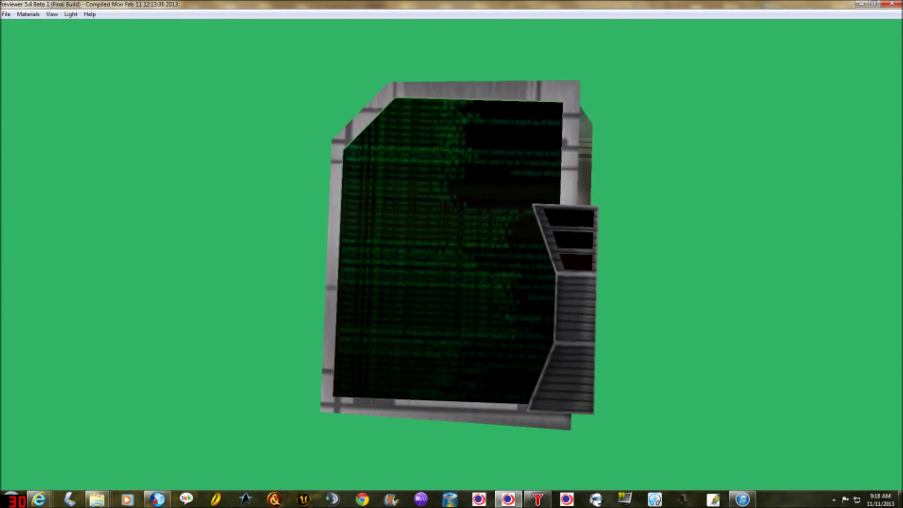
{"action": "scroll", "coordinate": [451, 255], "scroll_direction": "up", "scroll_amount": 3}
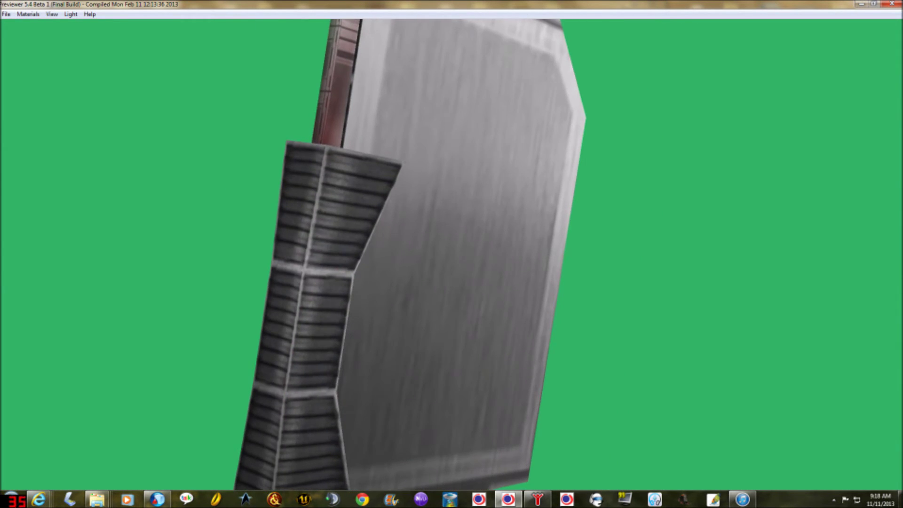
{"action": "scroll", "coordinate": [452, 254], "scroll_direction": "down", "scroll_amount": 5}
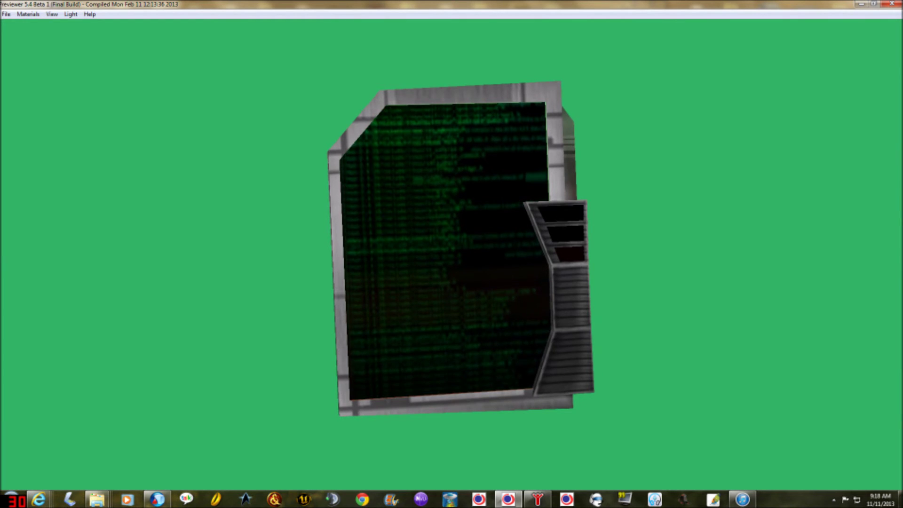
{"action": "left_click", "coordinate": [28, 14]}
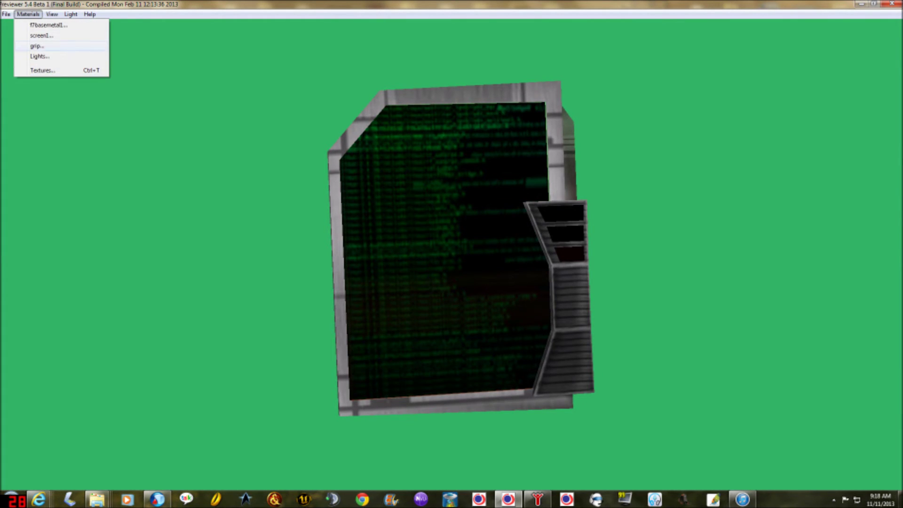
{"action": "left_click", "coordinate": [40, 56]}
{"action": "left_click", "coordinate": [111, 60]}
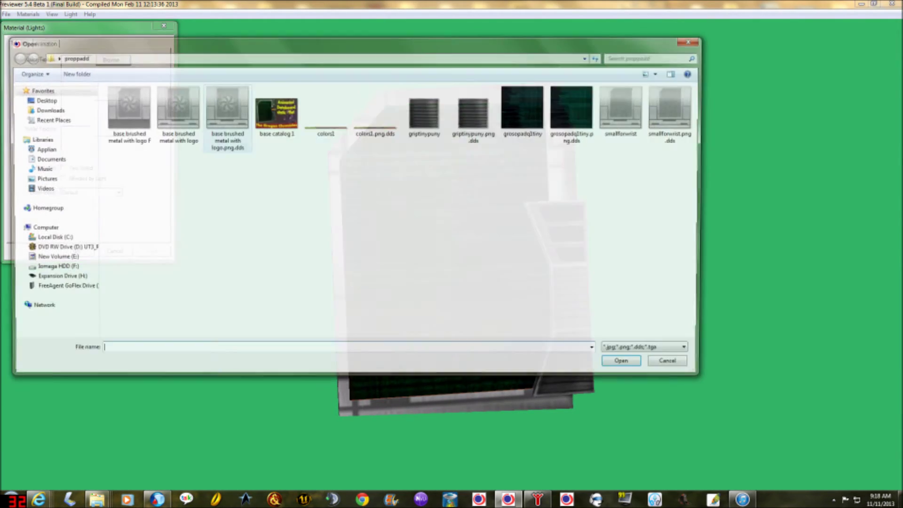
{"action": "double_click", "coordinate": [326, 114]}
- Set the Lights material's animation type to Scrolling with a speed of 15 and apply it
{"action": "left_click", "coordinate": [45, 44]}
{"action": "left_click", "coordinate": [118, 59]}
{"action": "left_click", "coordinate": [87, 75]}
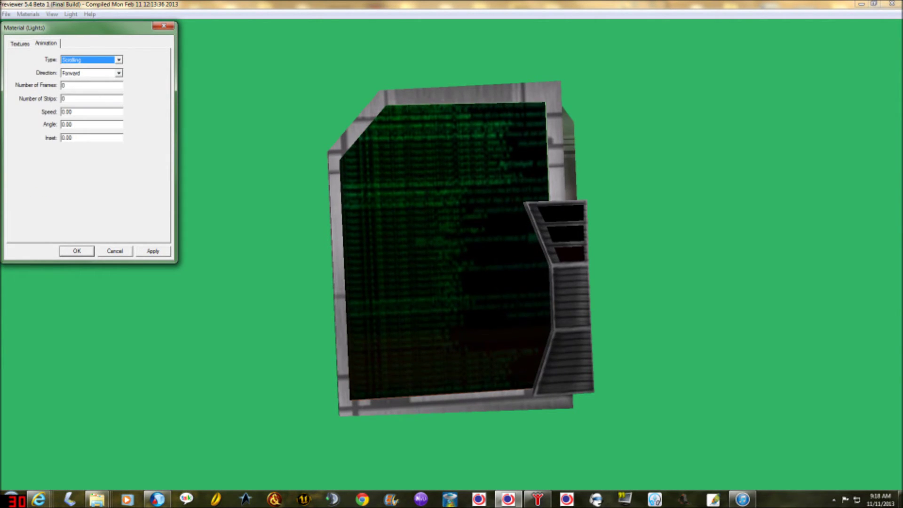
{"action": "key", "text": "Tab"}
{"action": "key", "text": "Tab"}
{"action": "key", "text": "Tab"}
{"action": "key", "text": "Tab"}
{"action": "type", "text": "15"}
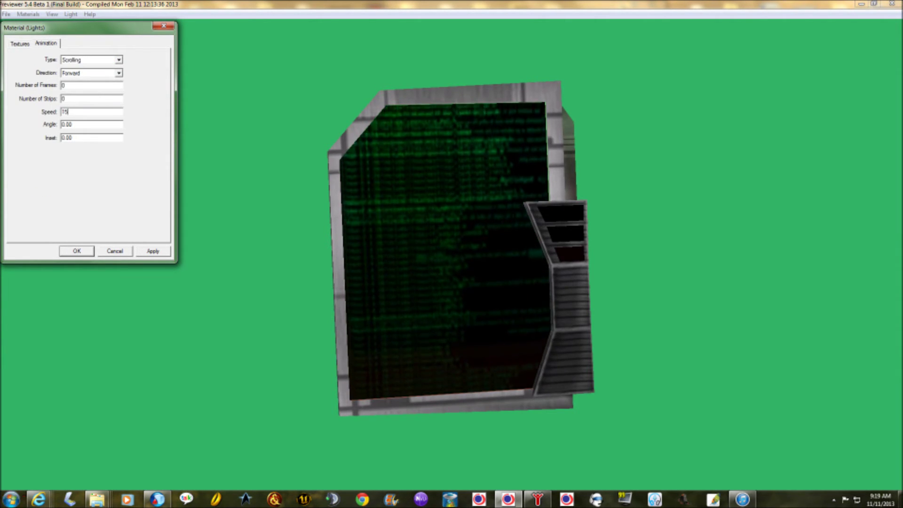
{"action": "key", "text": "Tab"}
{"action": "key", "text": "alt+a"}
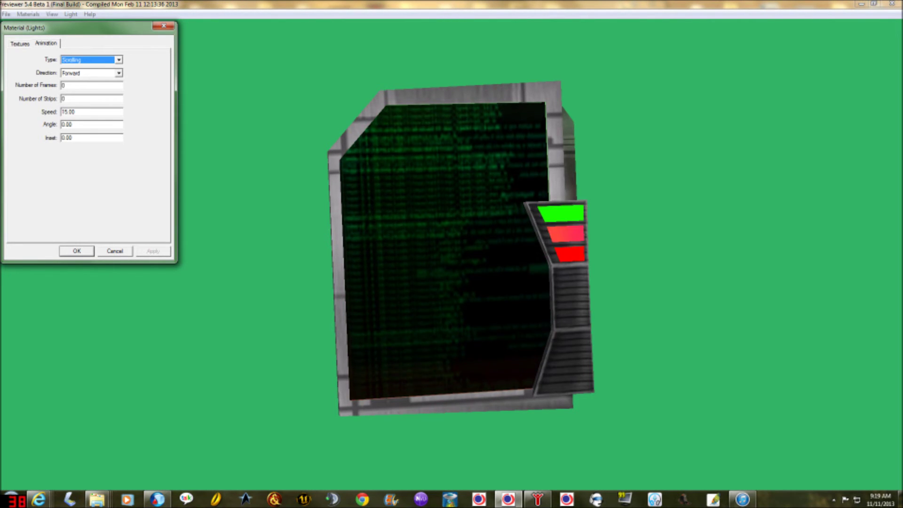
- Set the Lights material's scrolling angle to 90, apply it and close the material settings
{"action": "key", "text": "Tab"}
{"action": "key", "text": "Tab"}
{"action": "key", "text": "Tab"}
{"action": "key", "text": "Tab"}
{"action": "key", "text": "Tab"}
{"action": "type", "text": "90"}
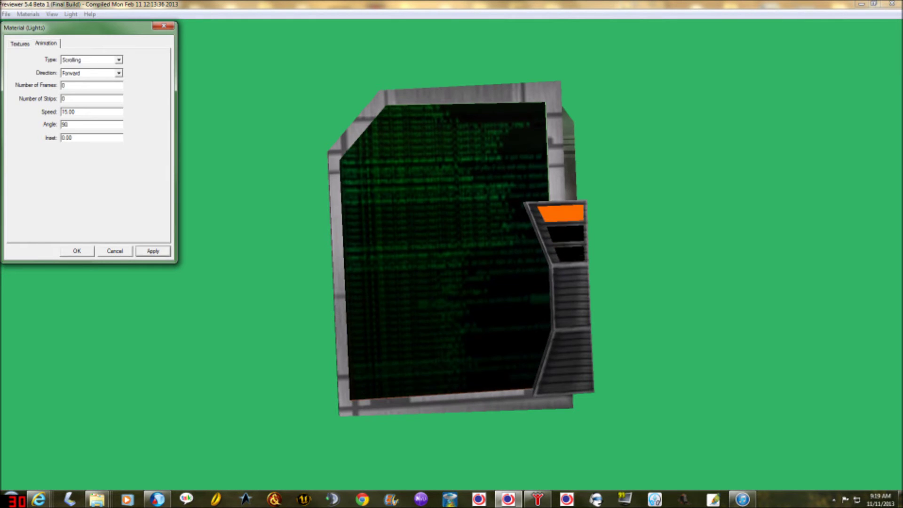
{"action": "key", "text": "alt+a"}
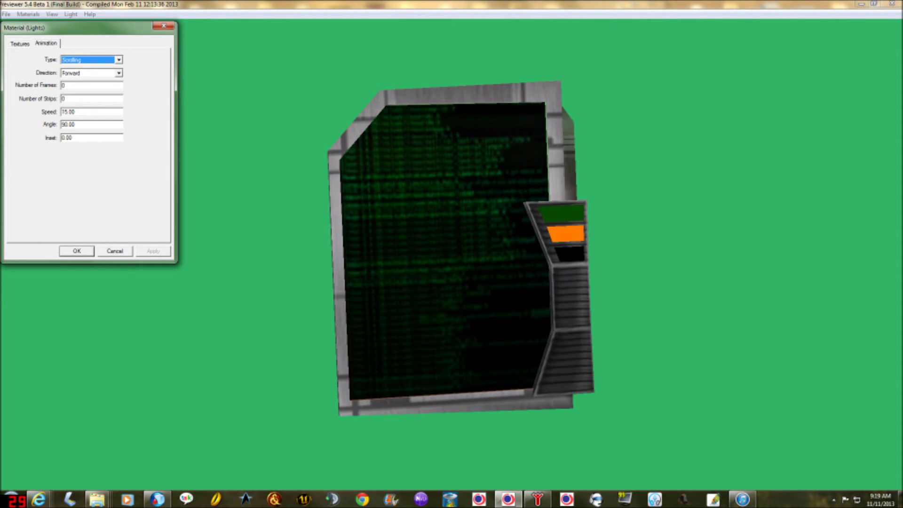
{"action": "key", "text": "Return"}
- Inspect the finished prop, start a product submission to There and select 1 Node Prop Config 1 Animated under Prop Builder
{"action": "left_click_drag", "start_coordinate": [452, 254], "coordinate": [404, 254]}
{"action": "scroll", "coordinate": [452, 254], "scroll_direction": "up", "scroll_amount": 2}
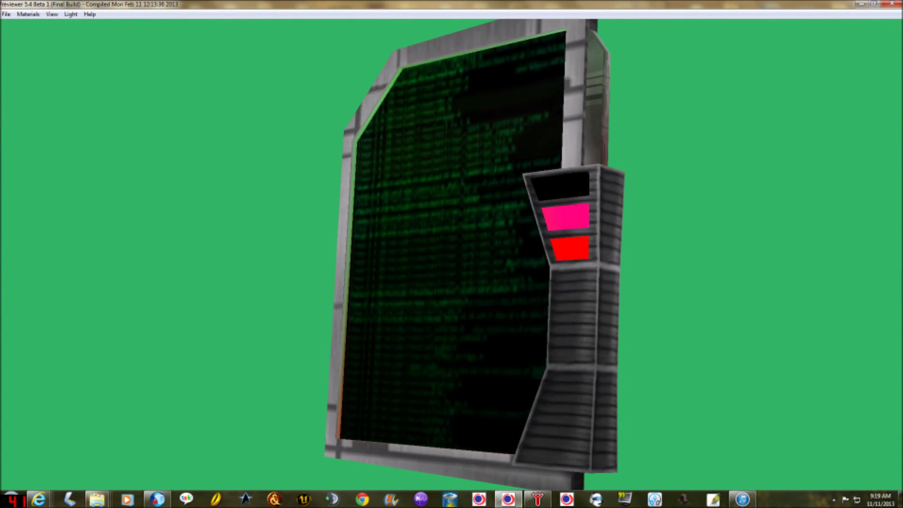
{"action": "scroll", "coordinate": [452, 254], "scroll_direction": "up", "scroll_amount": 2}
{"action": "scroll", "coordinate": [451, 254], "scroll_direction": "down", "scroll_amount": 5}
{"action": "mouse_move", "coordinate": [452, 254]}
{"action": "left_mouse_down"}
{"action": "mouse_move", "coordinate": [593, 273]}
{"action": "mouse_move", "coordinate": [452, 264]}
{"action": "mouse_move", "coordinate": [424, 245]}
{"action": "mouse_move", "coordinate": [438, 254]}
{"action": "left_mouse_up"}
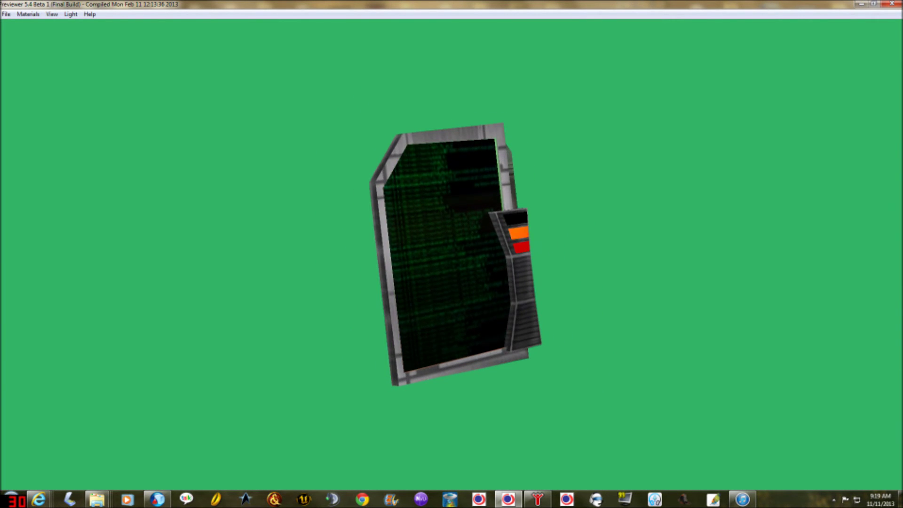
{"action": "left_click", "coordinate": [6, 14]}
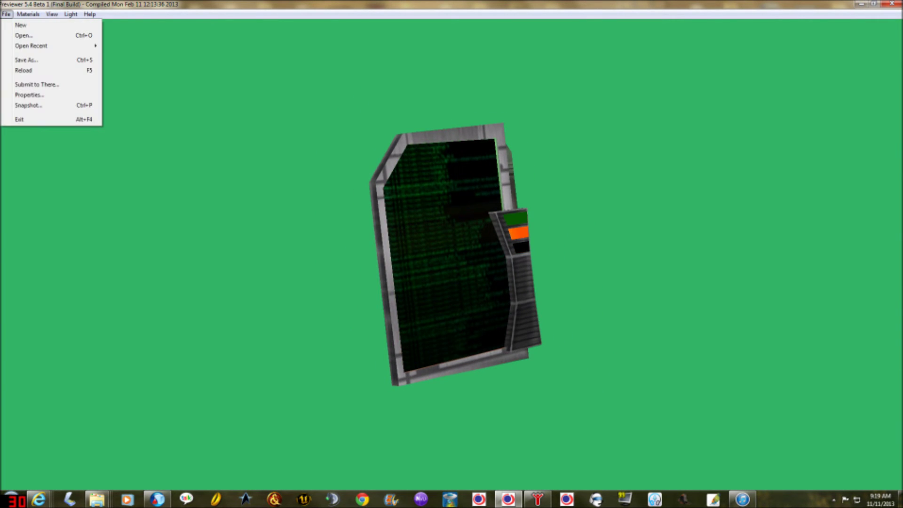
{"action": "left_click", "coordinate": [37, 84]}
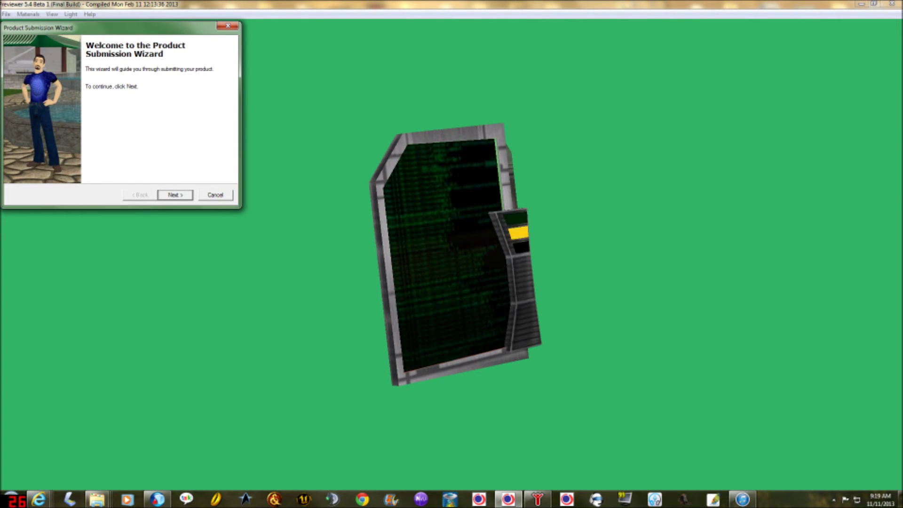
{"action": "key", "text": "Return"}
{"action": "key", "text": "Return"}
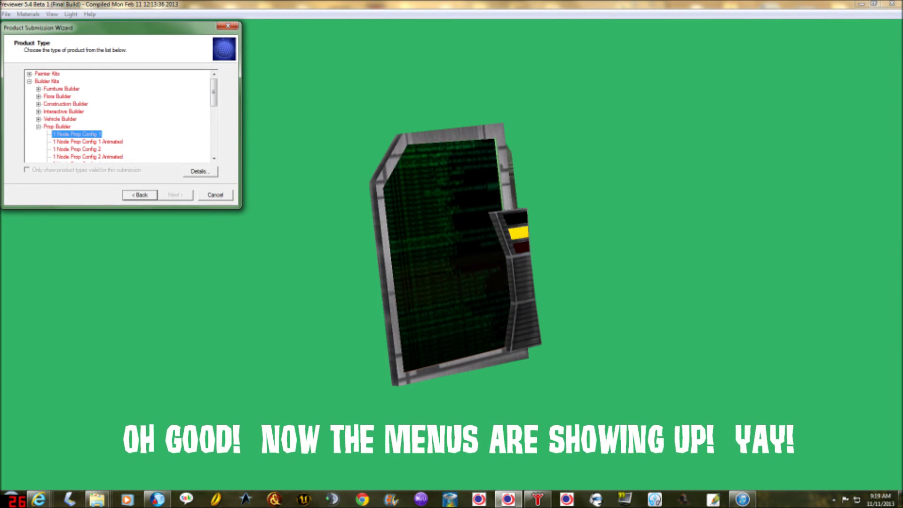
{"action": "left_click", "coordinate": [87, 142]}
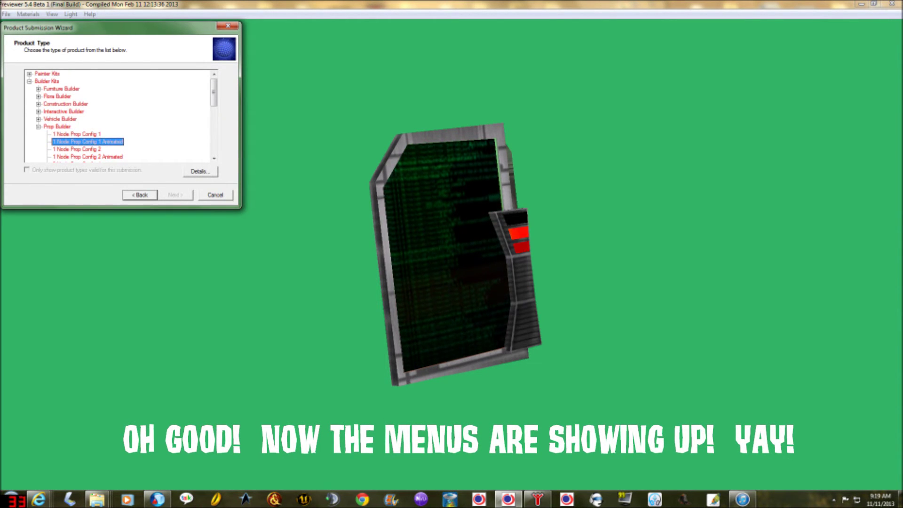
- Check the product details for LOD distances, bounding box sizes and root node origin, and cancel the submission
{"action": "left_click", "coordinate": [200, 171]}
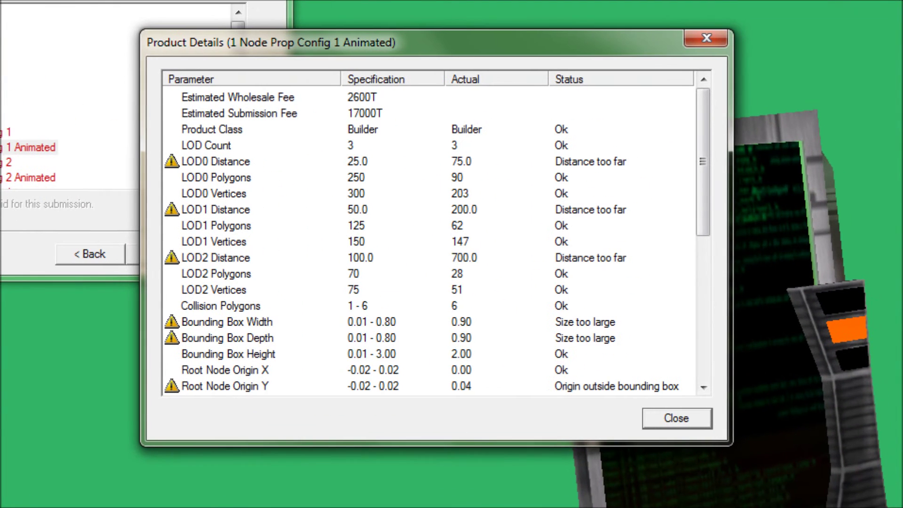
{"action": "mouse_move", "coordinate": [374, 148]}
{"action": "left_mouse_down"}
{"action": "mouse_move", "coordinate": [351, 153]}
{"action": "mouse_move", "coordinate": [379, 165]}
{"action": "mouse_move", "coordinate": [363, 153]}
{"action": "left_mouse_up"}
{"action": "mouse_move", "coordinate": [481, 146]}
{"action": "left_mouse_down"}
{"action": "mouse_move", "coordinate": [459, 152]}
{"action": "mouse_move", "coordinate": [473, 166]}
{"action": "left_mouse_up"}
{"action": "left_click_drag", "start_coordinate": [262, 260], "coordinate": [302, 258]}
{"action": "left_click_drag", "start_coordinate": [263, 208], "coordinate": [308, 212]}
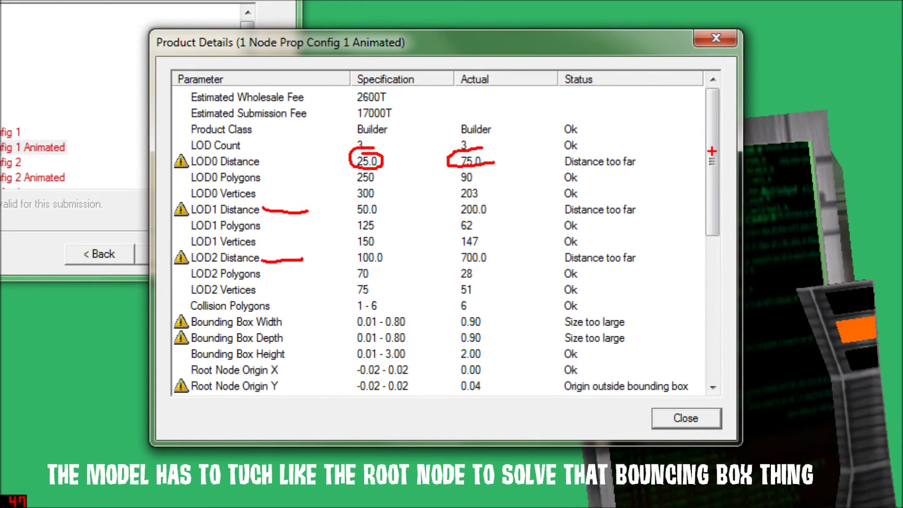
{"action": "scroll", "coordinate": [311, 188], "scroll_direction": "down", "scroll_amount": 6}
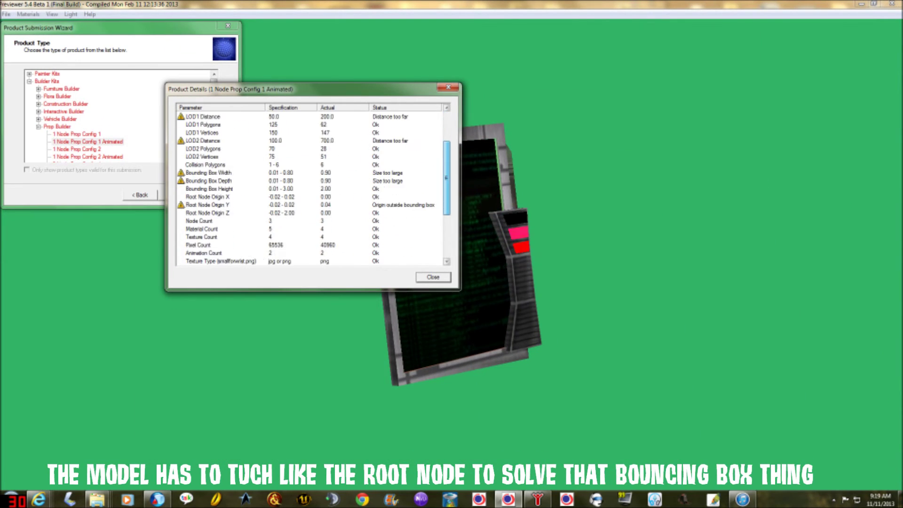
{"action": "scroll", "coordinate": [311, 188], "scroll_direction": "up", "scroll_amount": 5}
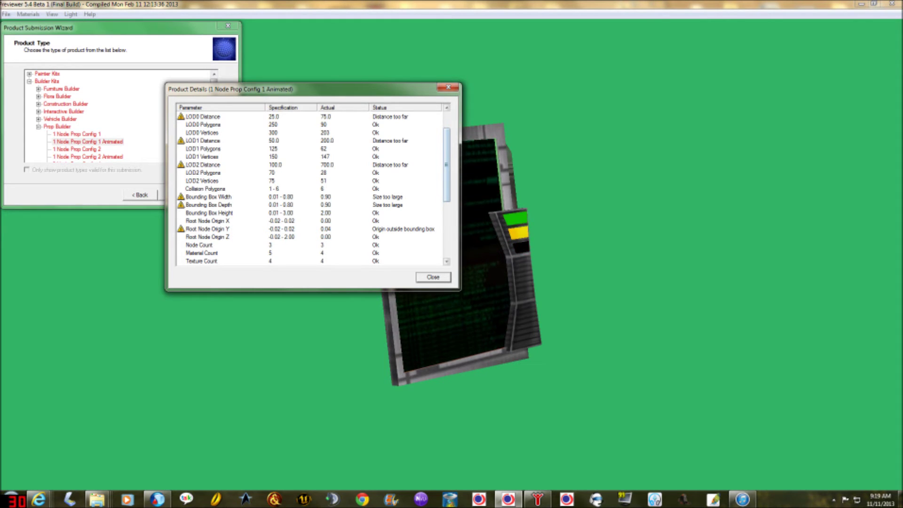
{"action": "key", "text": "Escape"}
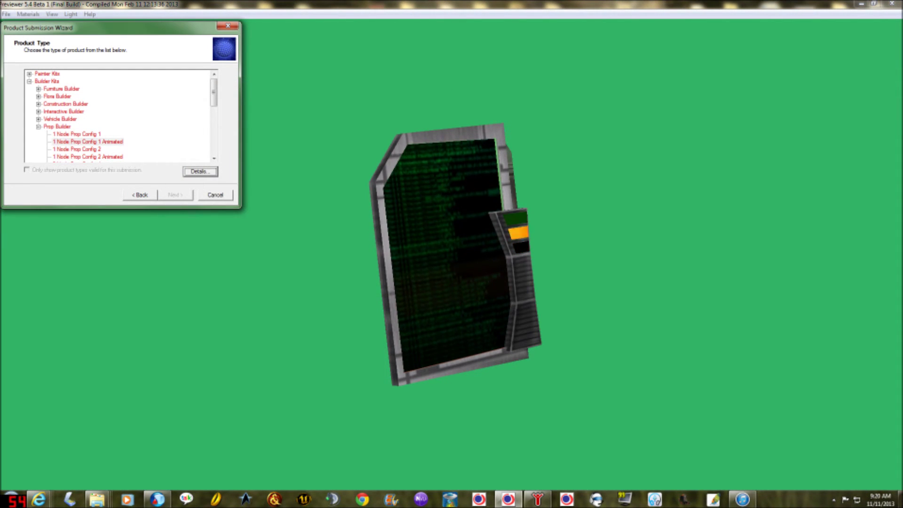
{"action": "left_click", "coordinate": [215, 195]}
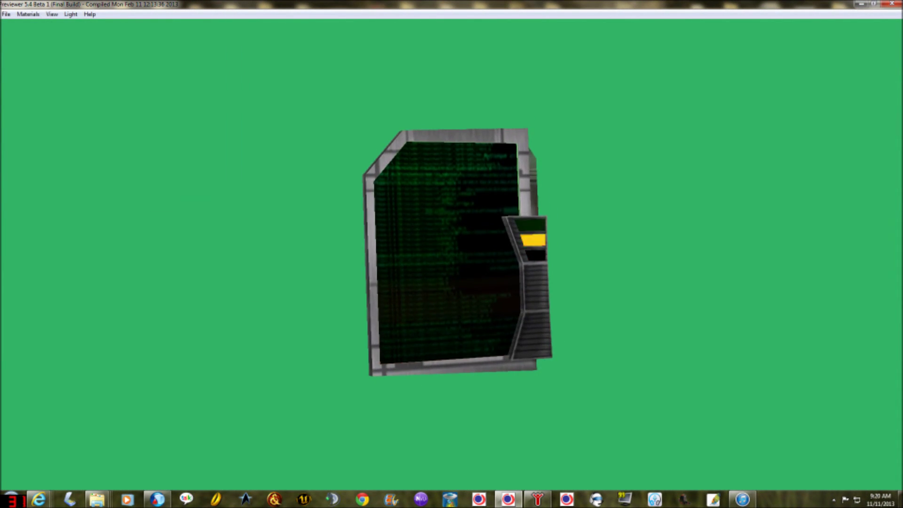
- Switch to gmax, uniformly scale down the collision box around the pad, and raise it vertically
{"action": "left_click", "coordinate": [537, 499]}
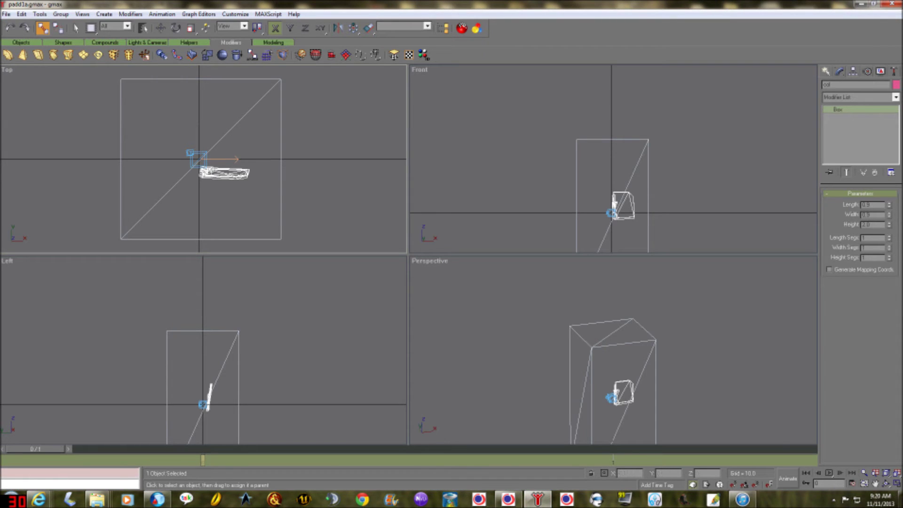
{"action": "key", "text": "w"}
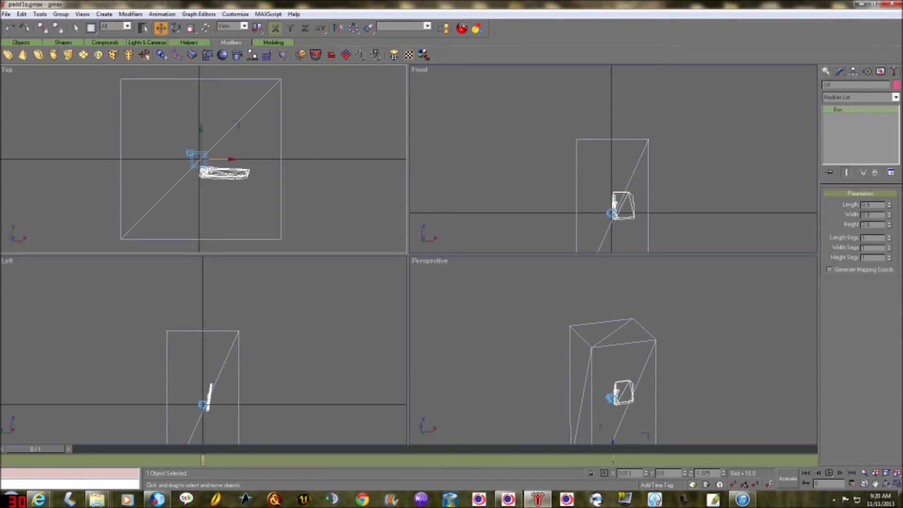
{"action": "key", "text": "r"}
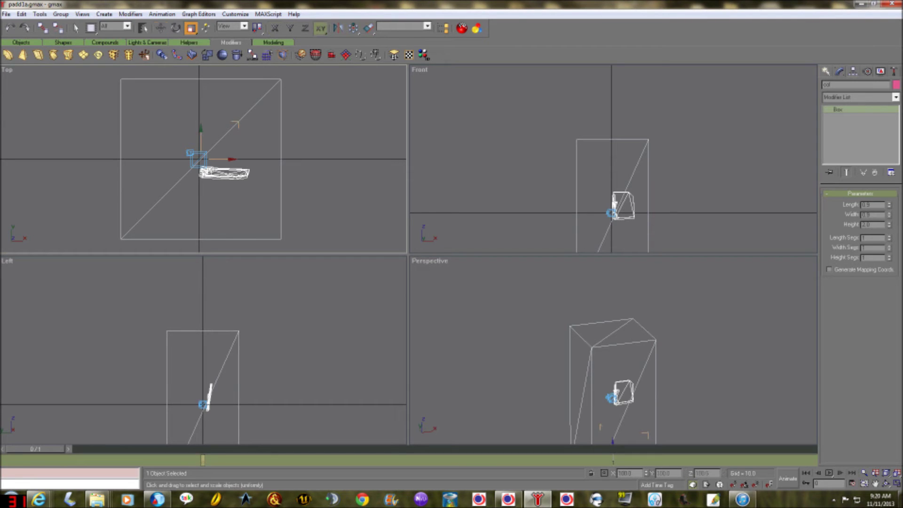
{"action": "left_click_drag", "start_coordinate": [235, 124], "coordinate": [235, 136]}
{"action": "key", "text": "w"}
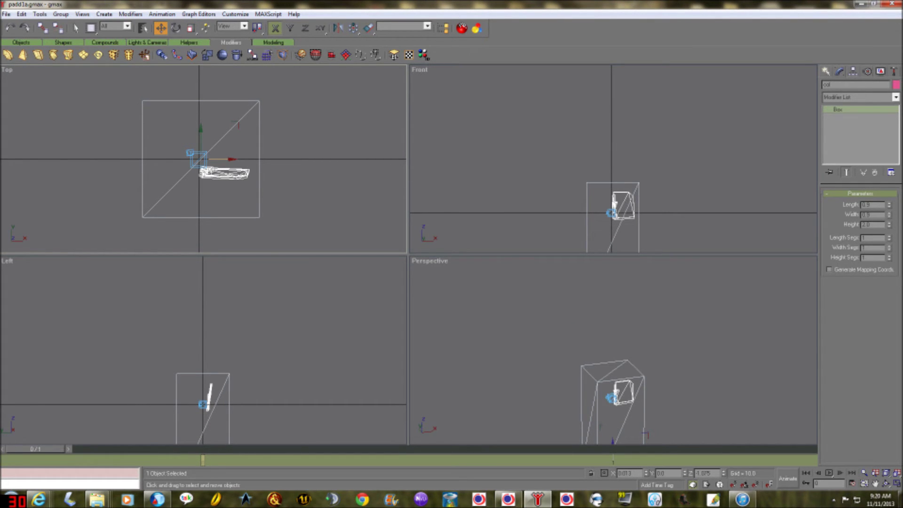
{"action": "key", "text": "ctrl+shift+z"}
{"action": "left_click_drag", "start_coordinate": [614, 216], "coordinate": [614, 167]}
{"action": "left_click", "coordinate": [329, 118]}
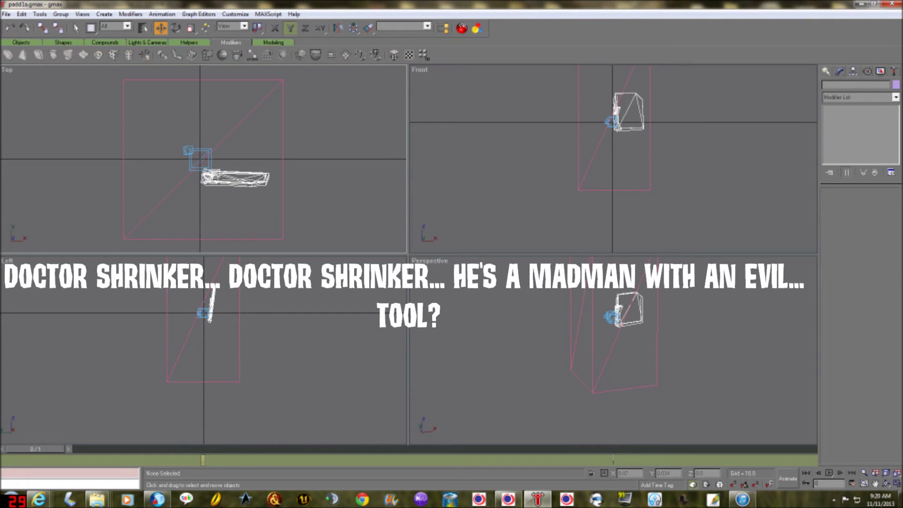
- Select the node00 helpers of lod0, lod1 and lod2 together and move them onto the master dummy's origin
{"action": "left_click", "coordinate": [144, 28]}
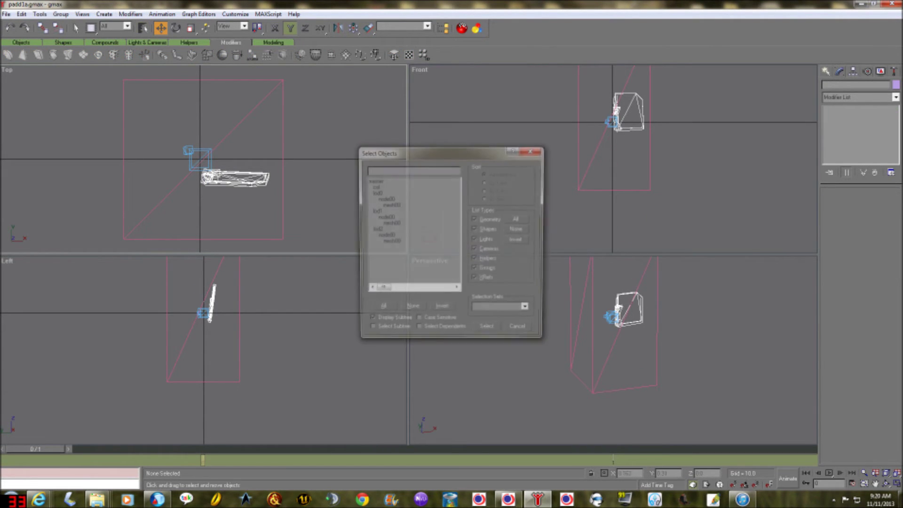
{"action": "left_click", "coordinate": [385, 199]}
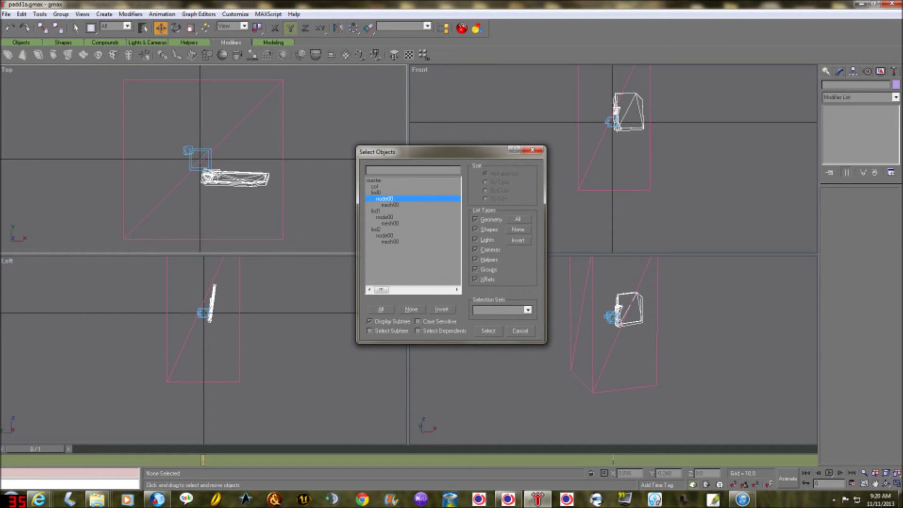
{"action": "left_click", "coordinate": [384, 217], "text": "ctrl"}
{"action": "left_click", "coordinate": [384, 235], "text": "ctrl"}
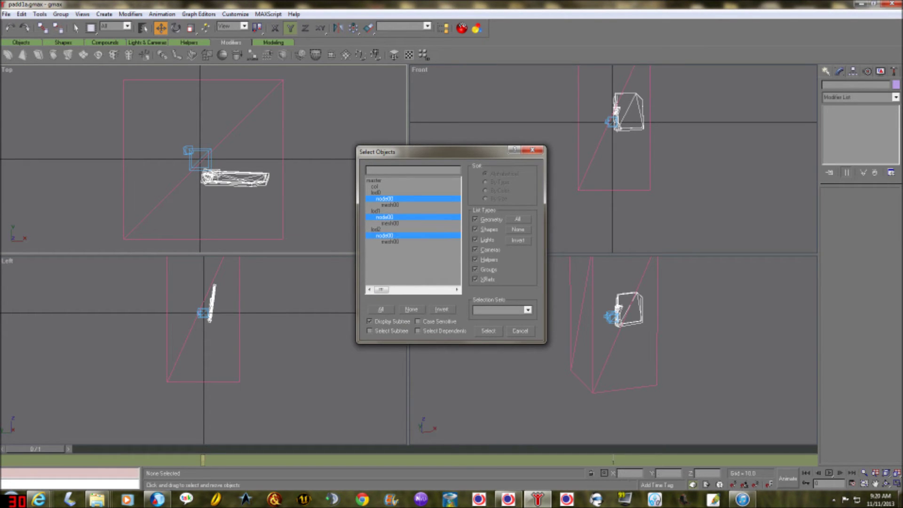
{"action": "key", "text": "Return"}
{"action": "mouse_move", "coordinate": [189, 132]}
{"action": "left_mouse_down"}
{"action": "mouse_move", "coordinate": [188, 143]}
{"action": "mouse_move", "coordinate": [224, 161]}
{"action": "mouse_move", "coordinate": [199, 138]}
{"action": "left_mouse_up"}
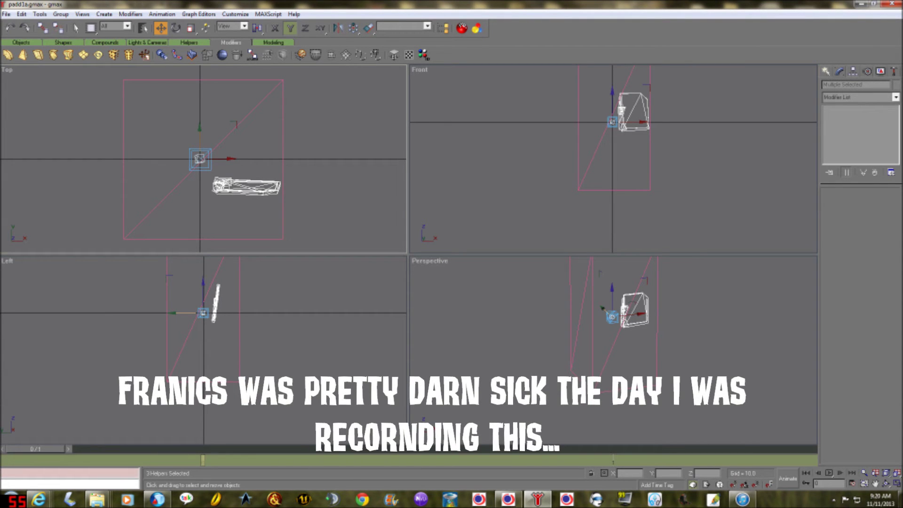
{"action": "left_click", "coordinate": [897, 473]}
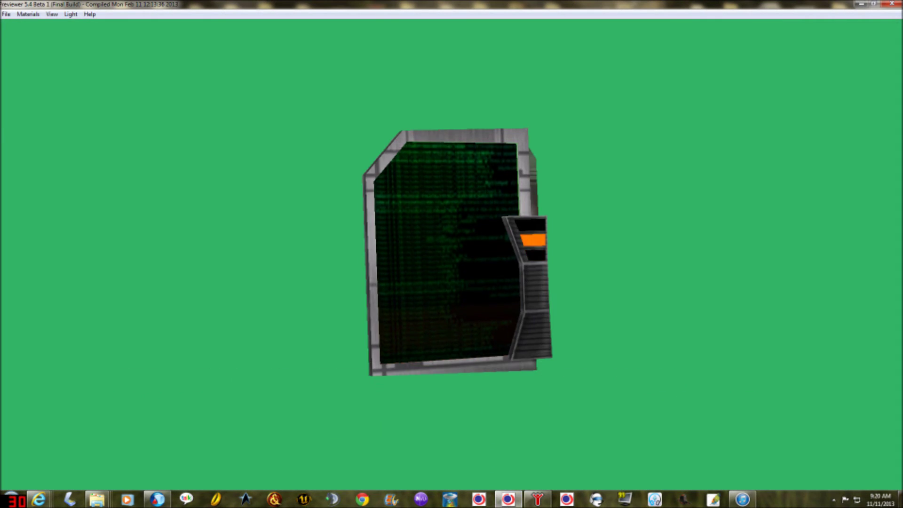
- Switch to the Previewer, start a submission to There and review the product details for 1 Node Prop Config 1 Animated
{"action": "key", "text": "alt+f"}
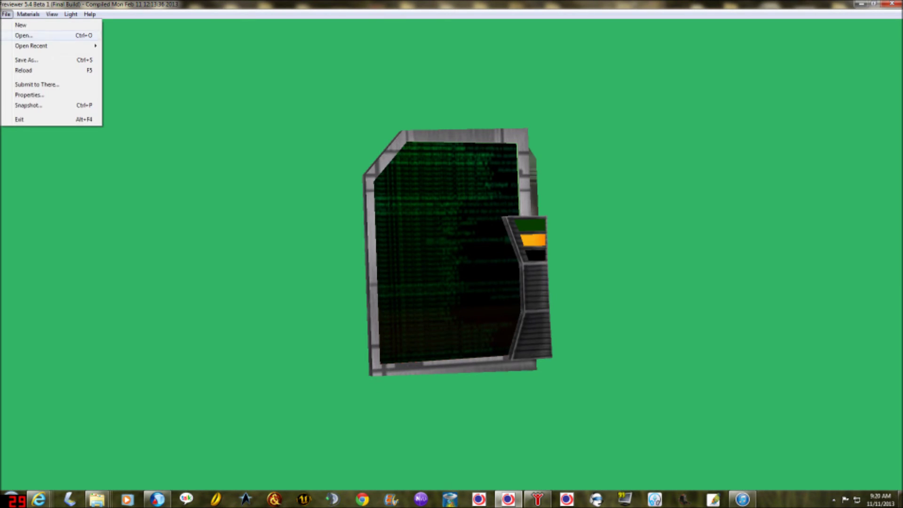
{"action": "left_click", "coordinate": [37, 84]}
{"action": "left_click", "coordinate": [175, 195]}
{"action": "left_click", "coordinate": [175, 195]}
{"action": "left_click", "coordinate": [200, 172]}
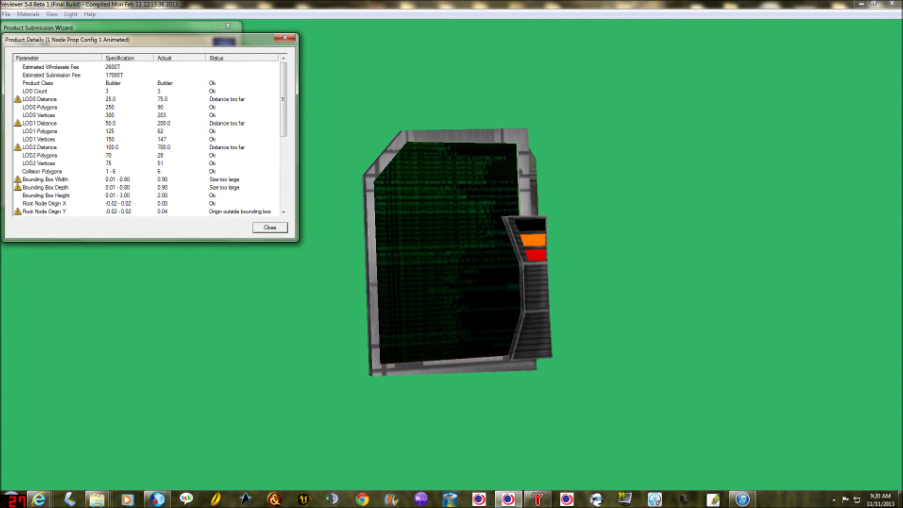
{"action": "key", "text": "Return"}
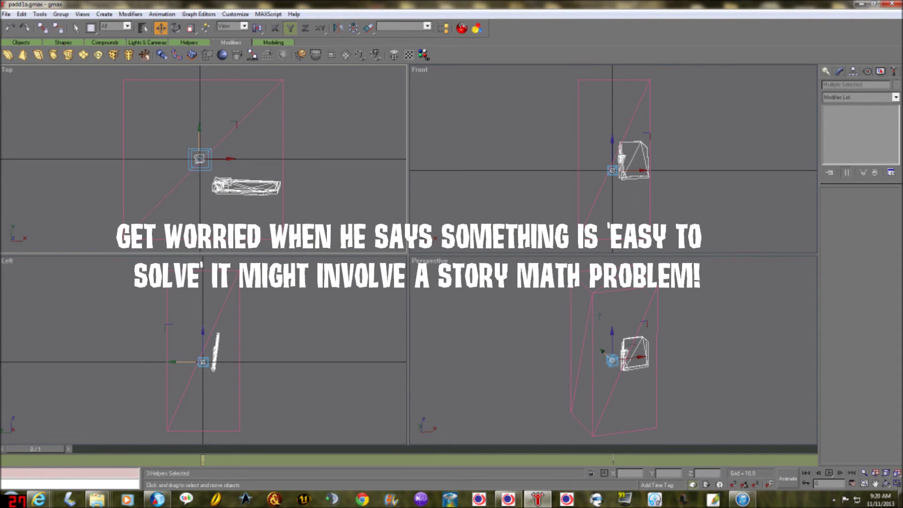
- Select the master dummy in gmax and cancel the open product submission in the Previewer
{"action": "key", "text": "h"}
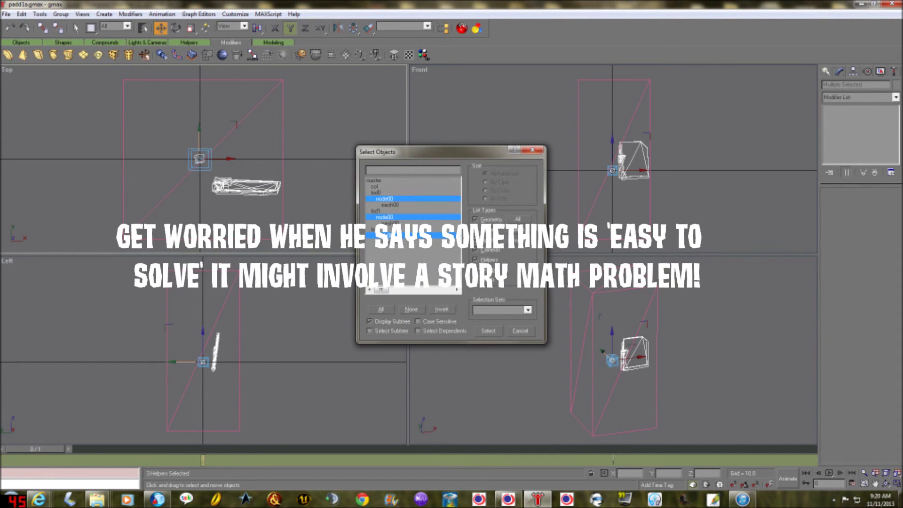
{"action": "key", "text": "Return"}
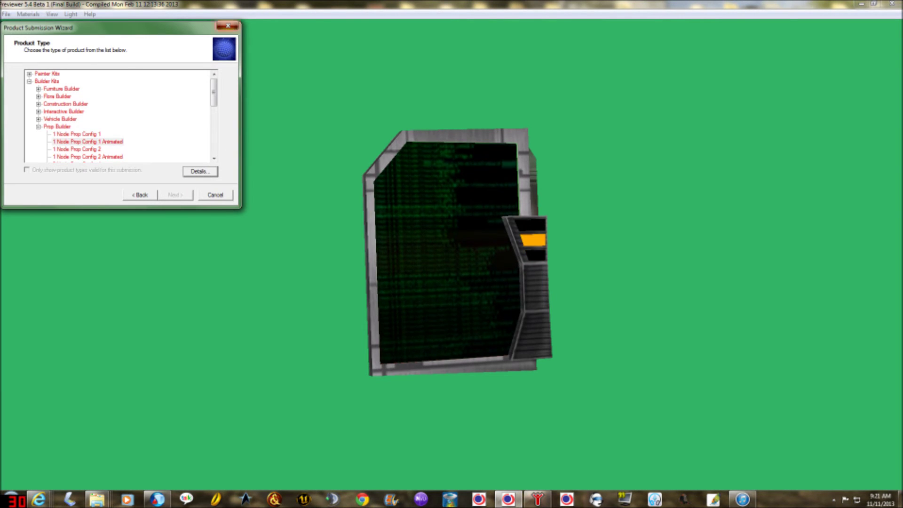
{"action": "key", "text": "Escape"}
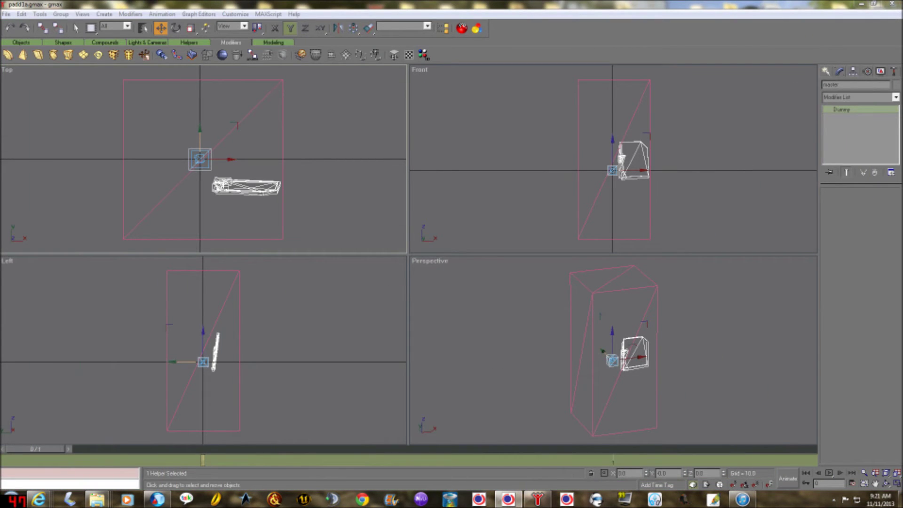
- Set the master dummy's user-defined properties to LOD0 = 25, LOD1 = 50 and LOD2 = 100
{"action": "right_click", "coordinate": [259, 144]}
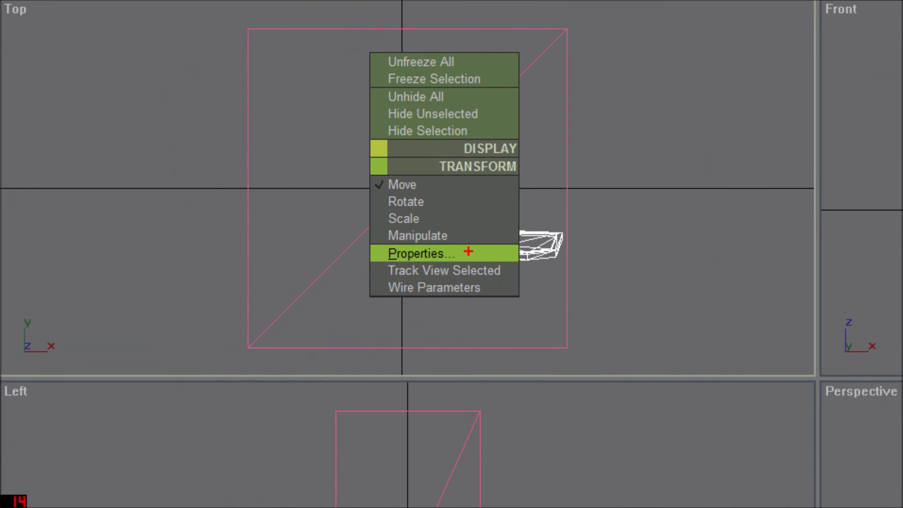
{"action": "mouse_move", "coordinate": [232, 190]}
{"action": "left_mouse_down"}
{"action": "mouse_move", "coordinate": [173, 193]}
{"action": "mouse_move", "coordinate": [240, 193]}
{"action": "left_mouse_up"}
{"action": "left_click", "coordinate": [415, 253]}
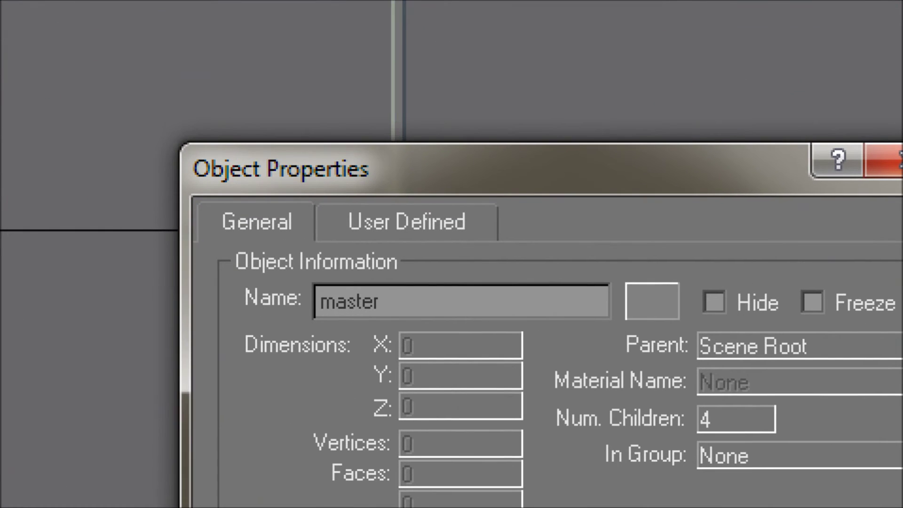
{"action": "mouse_move", "coordinate": [494, 220]}
{"action": "left_mouse_down"}
{"action": "mouse_move", "coordinate": [395, 195]}
{"action": "mouse_move", "coordinate": [396, 259]}
{"action": "mouse_move", "coordinate": [515, 197]}
{"action": "left_mouse_up"}
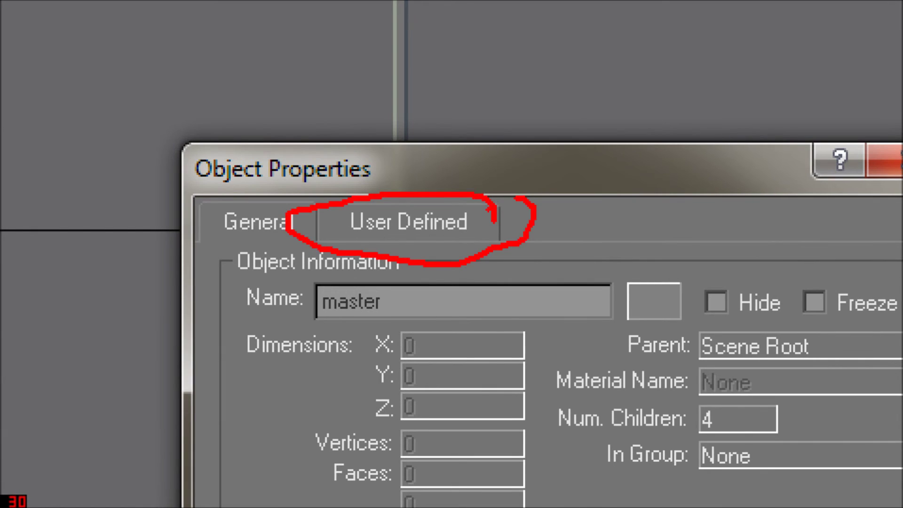
{"action": "key", "text": "ctrl+Tab"}
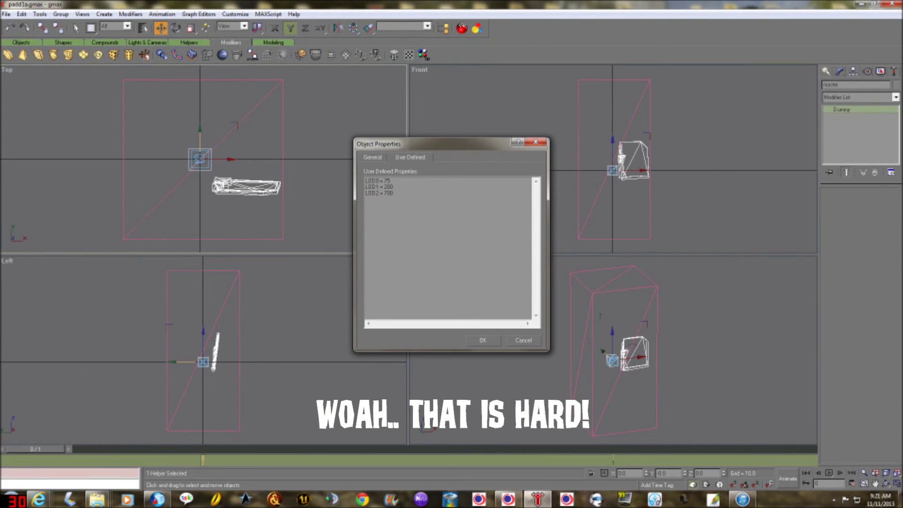
{"action": "type", "text": "25"}
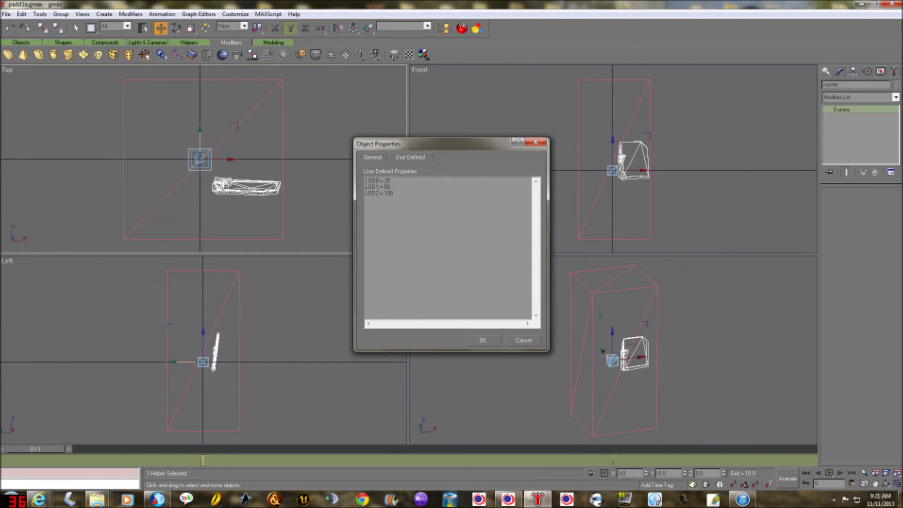
{"action": "left_click", "coordinate": [482, 340]}
- Save the scene and export the model to the proppadd folder as prop2 in There MODEL format
{"action": "left_click", "coordinate": [6, 14]}
{"action": "left_click", "coordinate": [20, 59]}
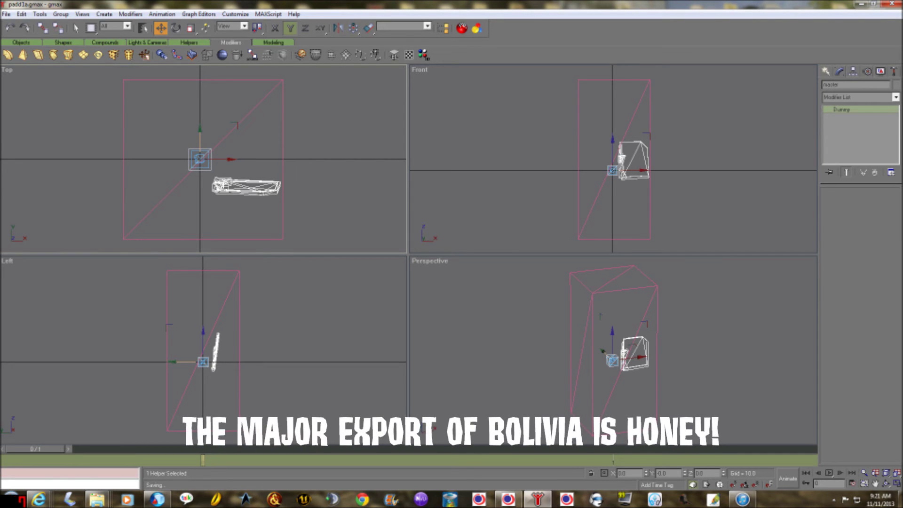
{"action": "left_click", "coordinate": [7, 14]}
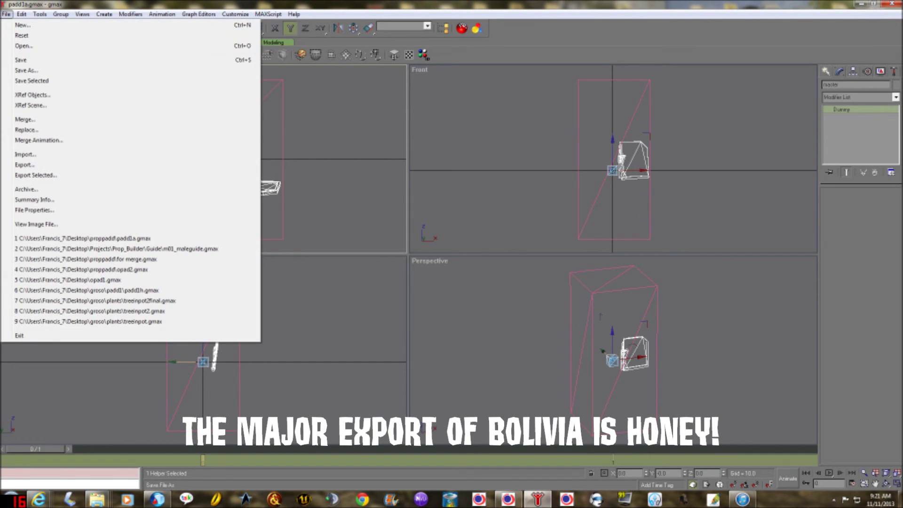
{"action": "key", "text": "Down"}
{"action": "key", "text": "Down"}
{"action": "key", "text": "Down"}
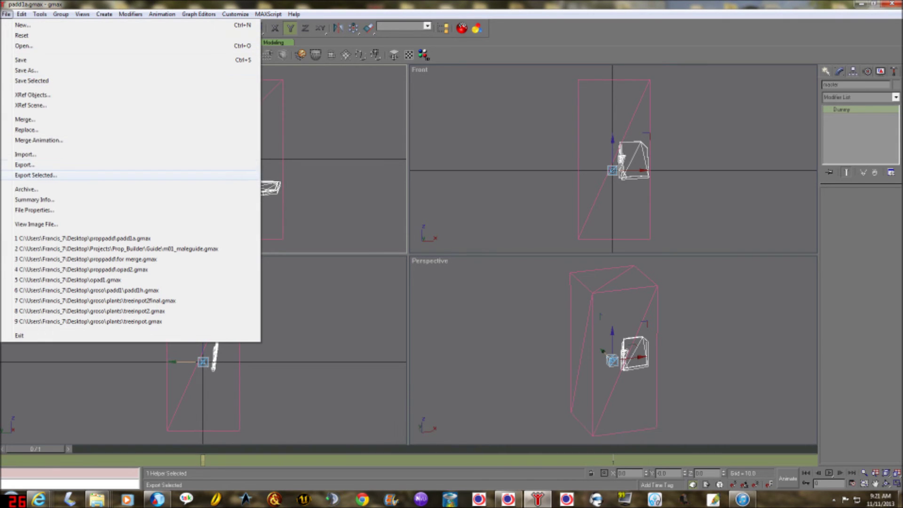
{"action": "key", "text": "Return"}
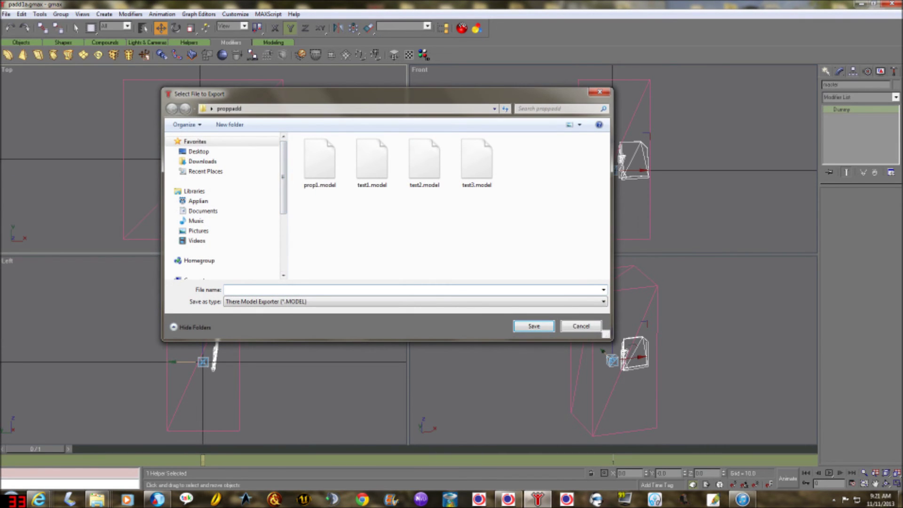
{"action": "type", "text": "prop2"}
{"action": "key", "text": "Return"}
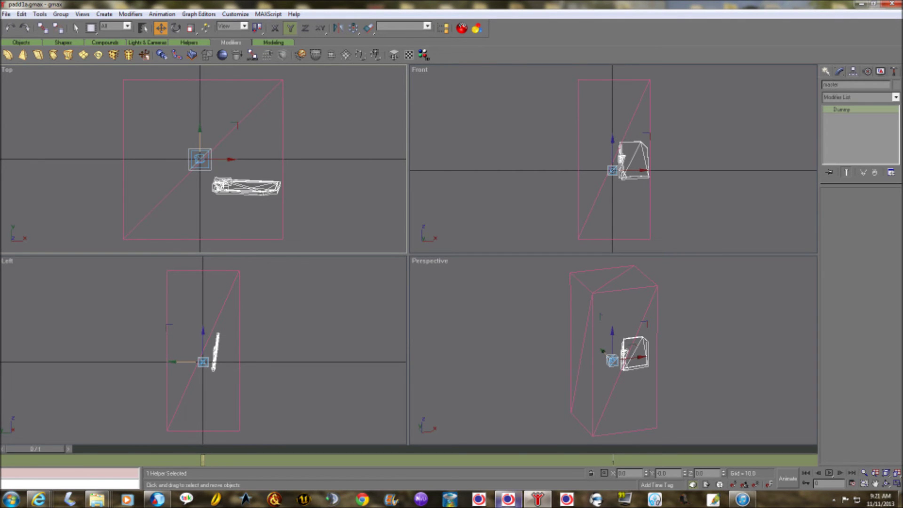
- Switch to the Previewer and open prop2.model from the proppadd folder
{"action": "left_click", "coordinate": [508, 499]}
{"action": "left_click", "coordinate": [6, 14]}
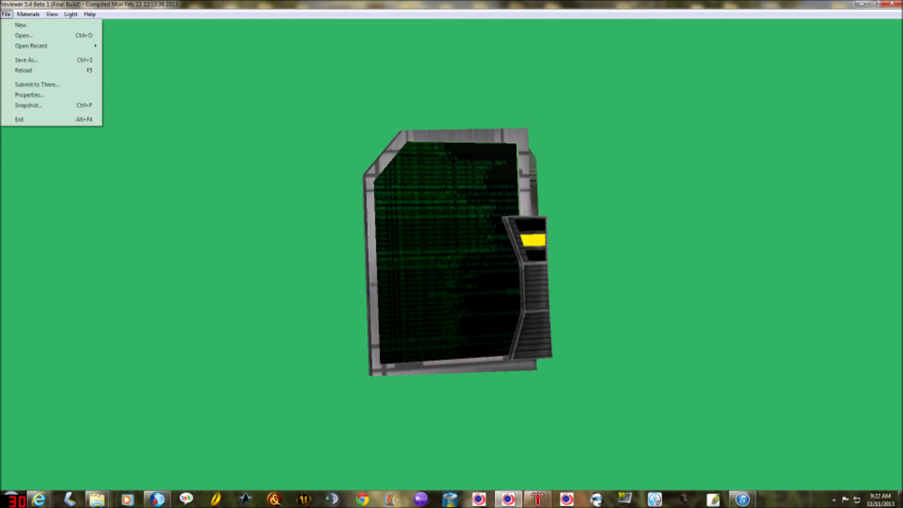
{"action": "left_click", "coordinate": [23, 36]}
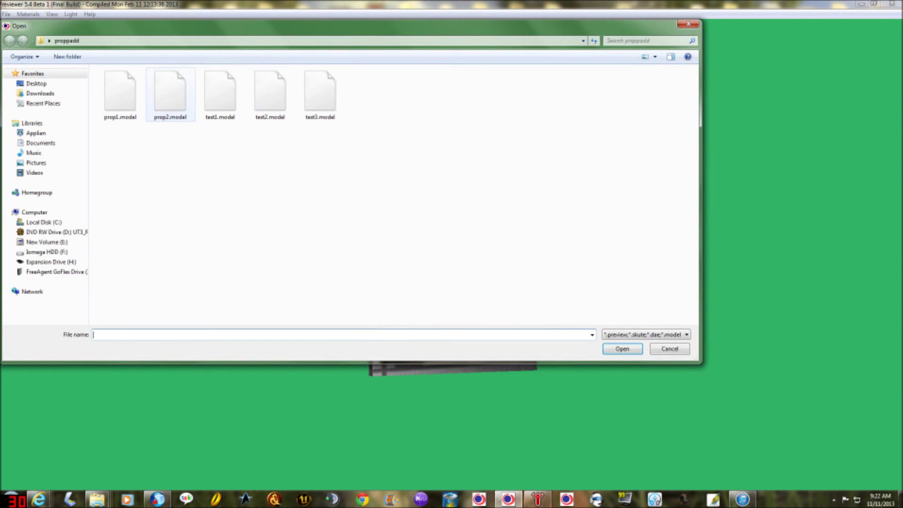
{"action": "double_click", "coordinate": [171, 94]}
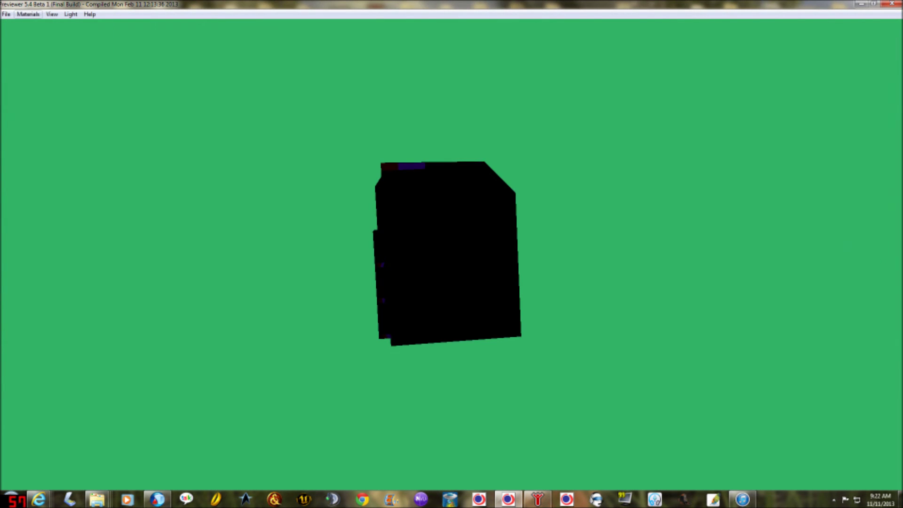
- Assign smallforwrist.png as the color texture of the f7basemetal1 material and apply it
{"action": "left_click", "coordinate": [29, 14]}
{"action": "left_click", "coordinate": [45, 24]}
{"action": "left_click", "coordinate": [113, 60]}
{"action": "key", "text": "Return"}
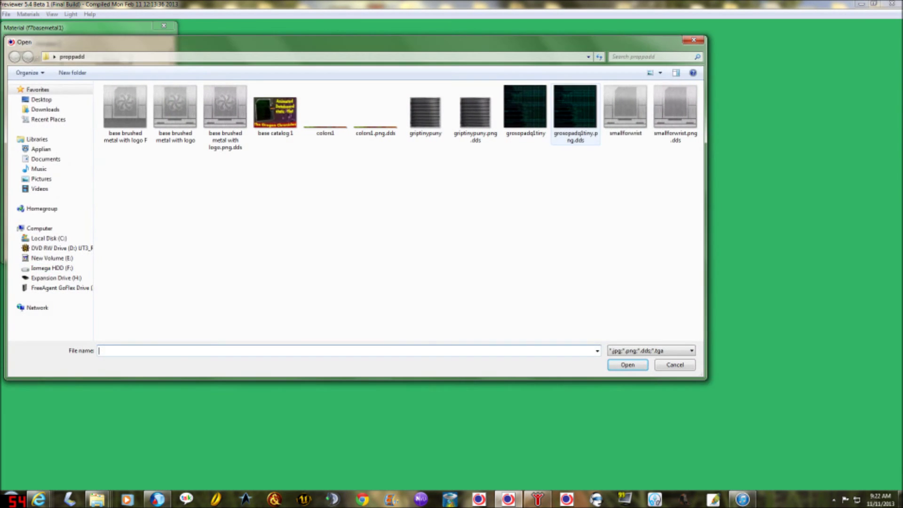
{"action": "double_click", "coordinate": [626, 101]}
{"action": "left_click", "coordinate": [153, 251]}
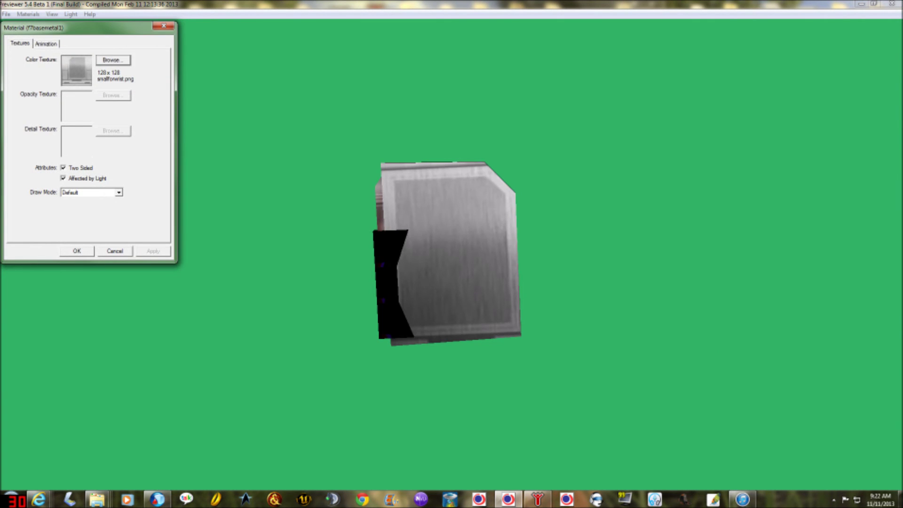
{"action": "left_click", "coordinate": [76, 251]}
- Assign grosopadq1tiny.png as the color texture of the screen1 material and apply it
{"action": "left_click", "coordinate": [28, 14]}
{"action": "key", "text": "Up"}
{"action": "key", "text": "Return"}
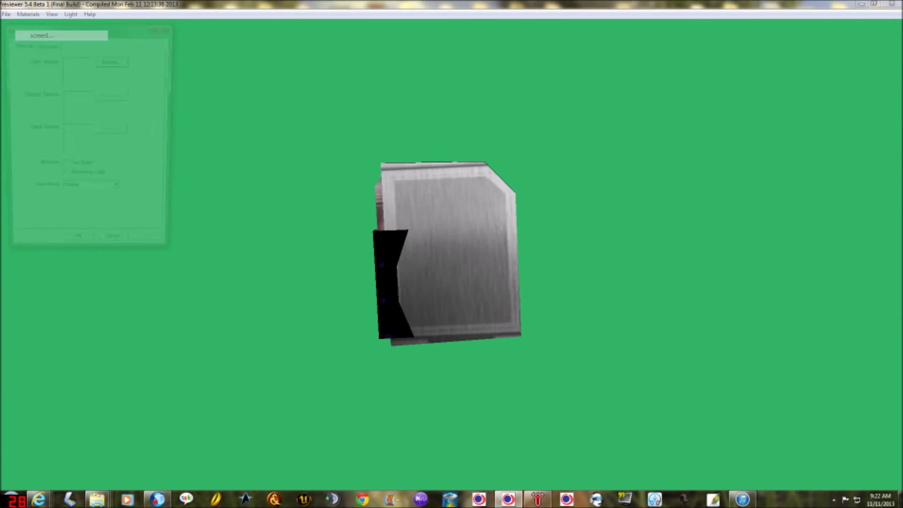
{"action": "key", "text": "Return"}
{"action": "double_click", "coordinate": [525, 106]}
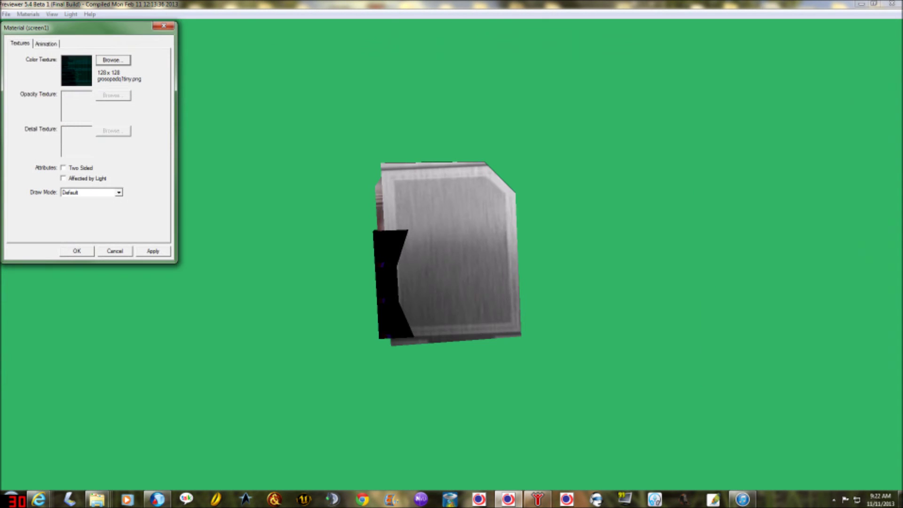
{"action": "left_click", "coordinate": [153, 250]}
{"action": "left_click", "coordinate": [77, 250]}
{"action": "key", "text": "Return"}
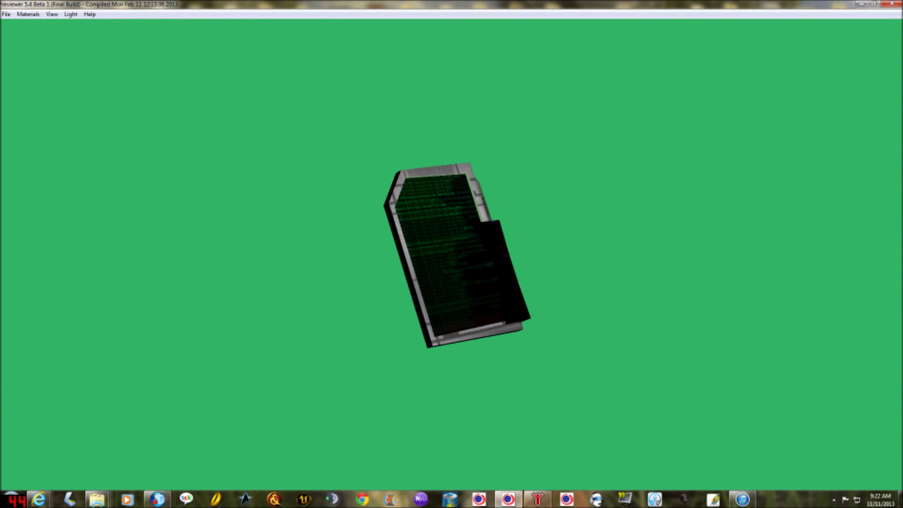
- Assign griptinypuny.png as the color texture of the grip material and apply it
{"action": "key", "text": "alt+m"}
{"action": "key", "text": "Up"}
{"action": "key", "text": "Up"}
{"action": "key", "text": "Up"}
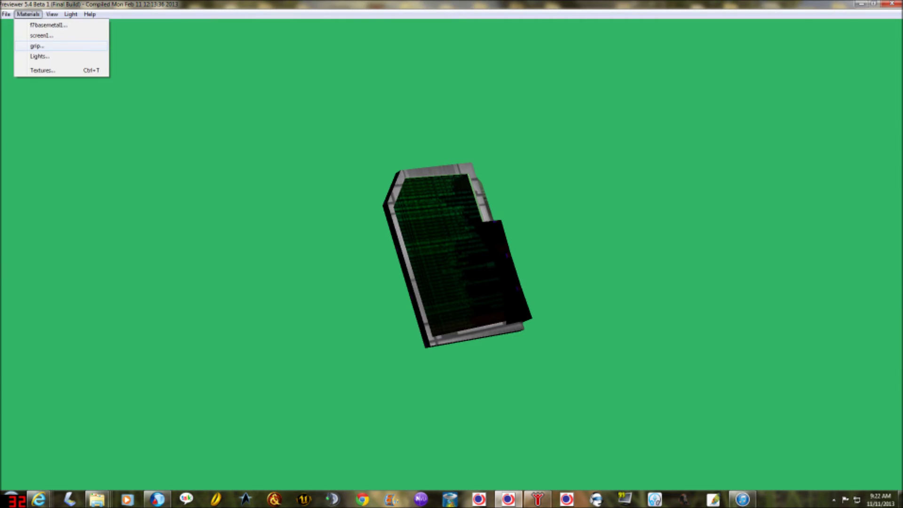
{"action": "key", "text": "Return"}
{"action": "key", "text": "Return"}
{"action": "key", "text": "Left"}
{"action": "key", "text": "Left"}
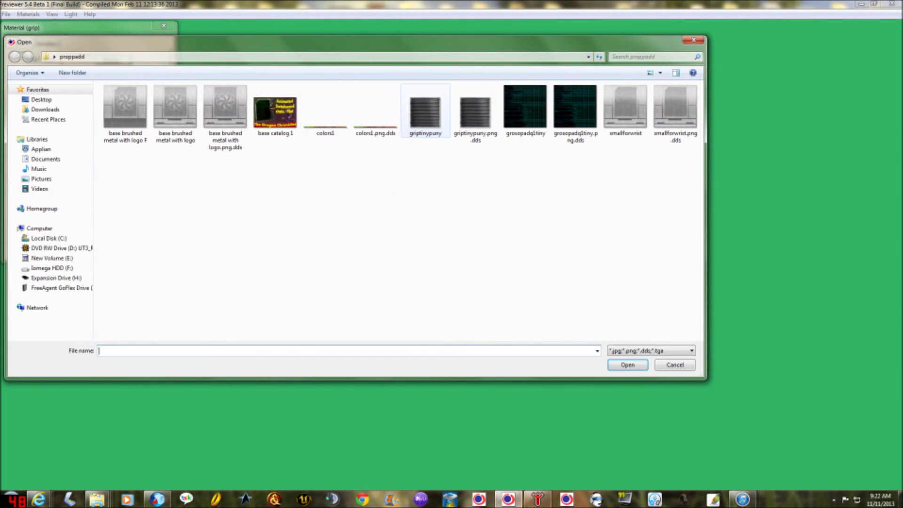
{"action": "key", "text": "Return"}
{"action": "key", "text": "Return"}
- Assign colors1.png as the color texture of the Lights material and apply it
{"action": "key", "text": "alt+m"}
{"action": "key", "text": "Up"}
{"action": "key", "text": "Up"}
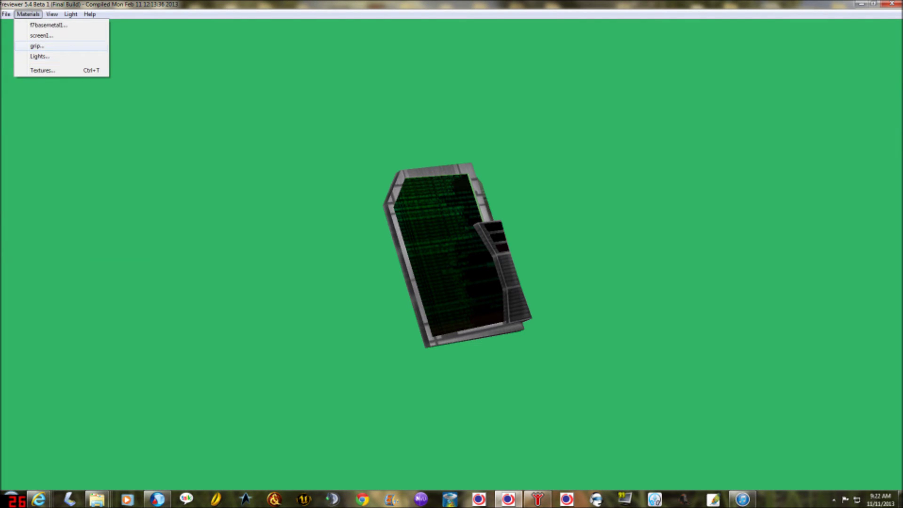
{"action": "key", "text": "Down"}
{"action": "key", "text": "Return"}
{"action": "key", "text": "Return"}
{"action": "key", "text": "Left"}
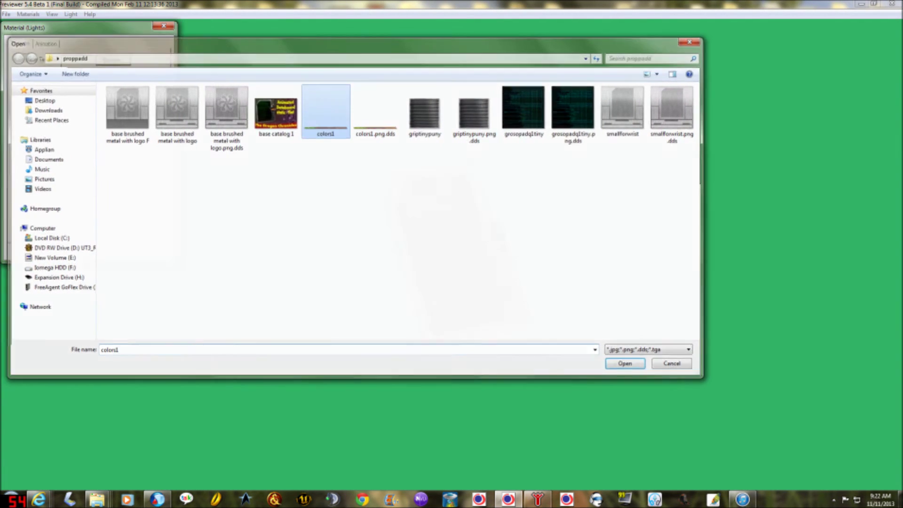
{"action": "key", "text": "Return"}
{"action": "key", "text": "alt+a"}
{"action": "key", "text": "Return"}
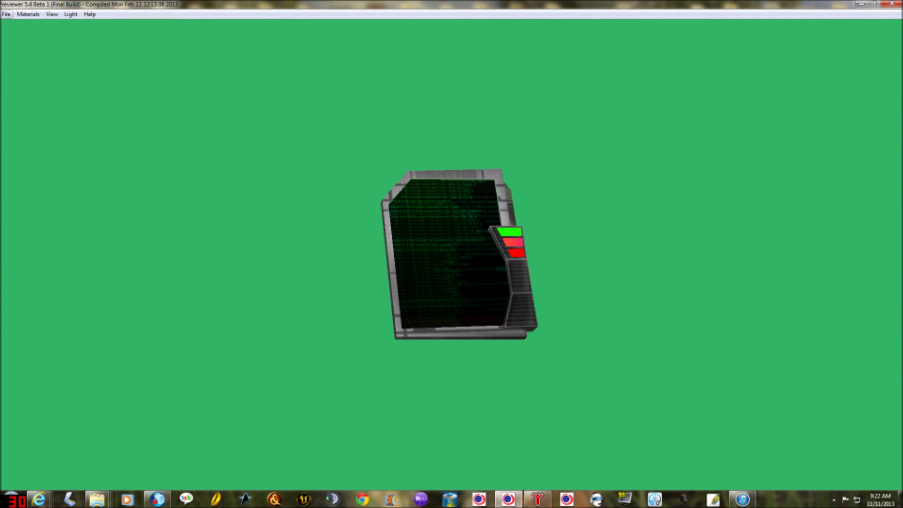
- Start the product submission wizard and select the product type 1 Node Prop Config 1 Animated
{"action": "key", "text": "alt+f"}
{"action": "key", "text": "Up"}
{"action": "key", "text": "Up"}
{"action": "key", "text": "Up"}
{"action": "key", "text": "Up"}
{"action": "key", "text": "Return"}
{"action": "key", "text": "Return"}
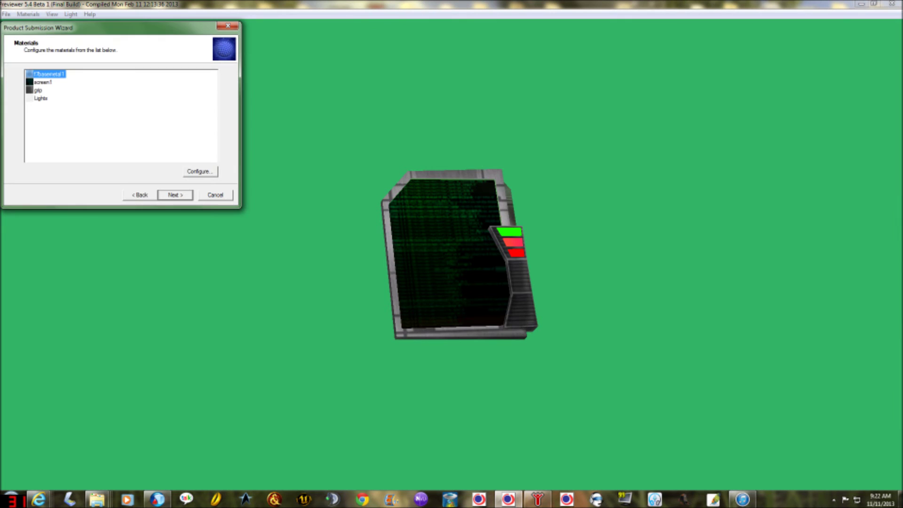
{"action": "key", "text": "Return"}
{"action": "key", "text": "Down"}
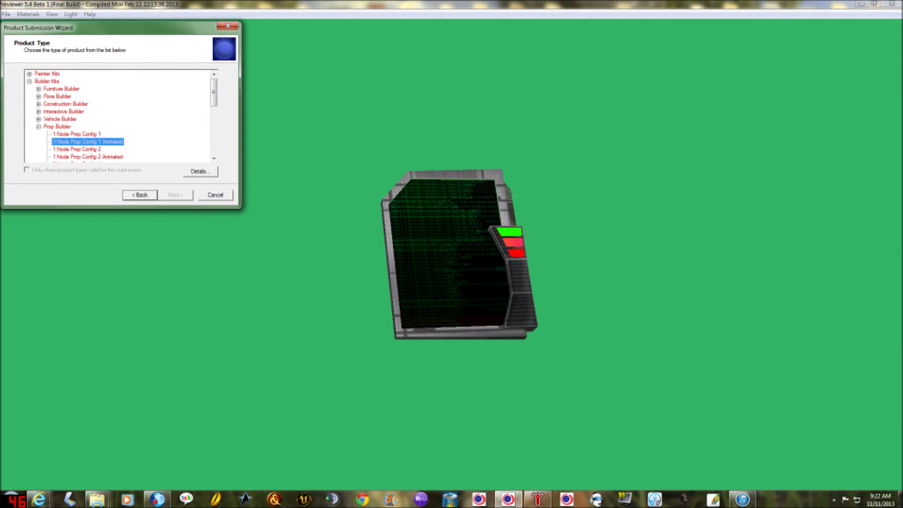
- Review the product details for specification warnings, dismiss the stray scanner dialog, and close the submission wizard
{"action": "key", "text": "alt+d"}
{"action": "scroll", "coordinate": [150, 139], "scroll_direction": "down", "scroll_amount": 3}
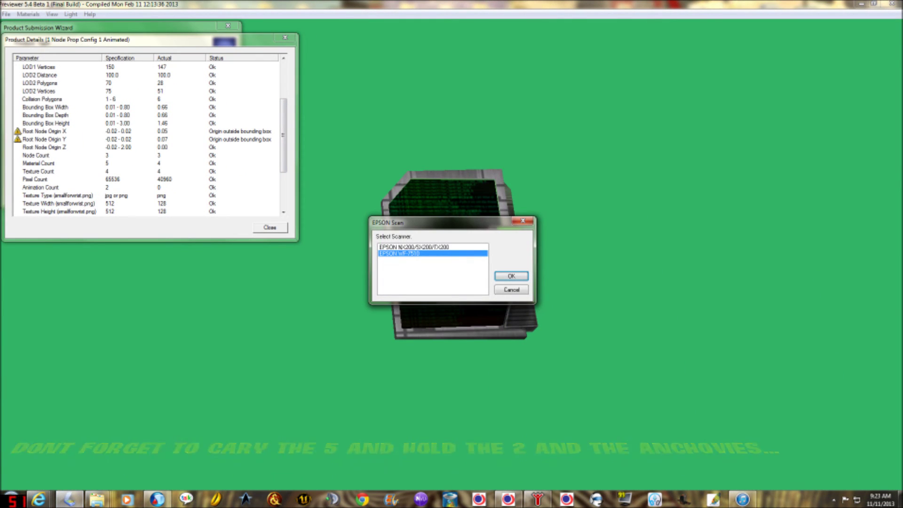
{"action": "left_click", "coordinate": [511, 289]}
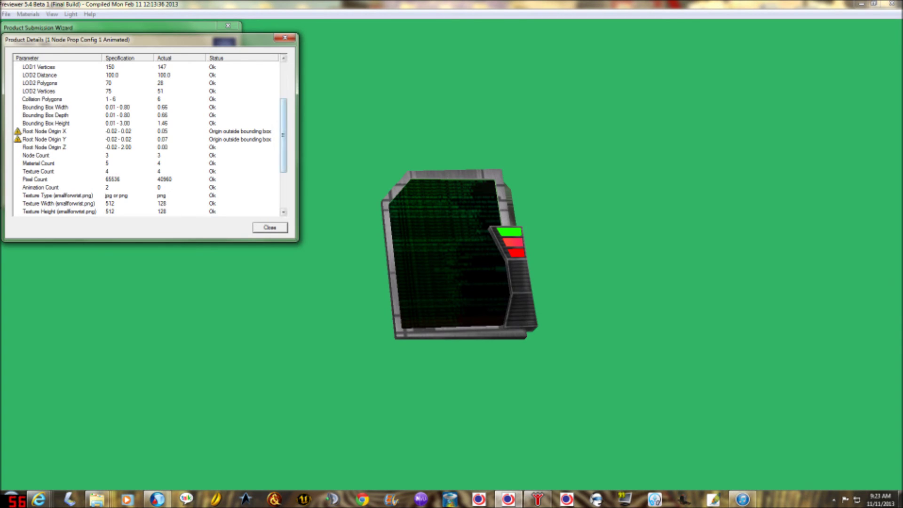
{"action": "key", "text": "Escape"}
{"action": "left_click", "coordinate": [228, 26]}
- Switch to gmax, select the node00 helpers of lod0, lod1 and lod2, and move them in the top view so the pad's grip sits at the origin
{"action": "left_click", "coordinate": [861, 4]}
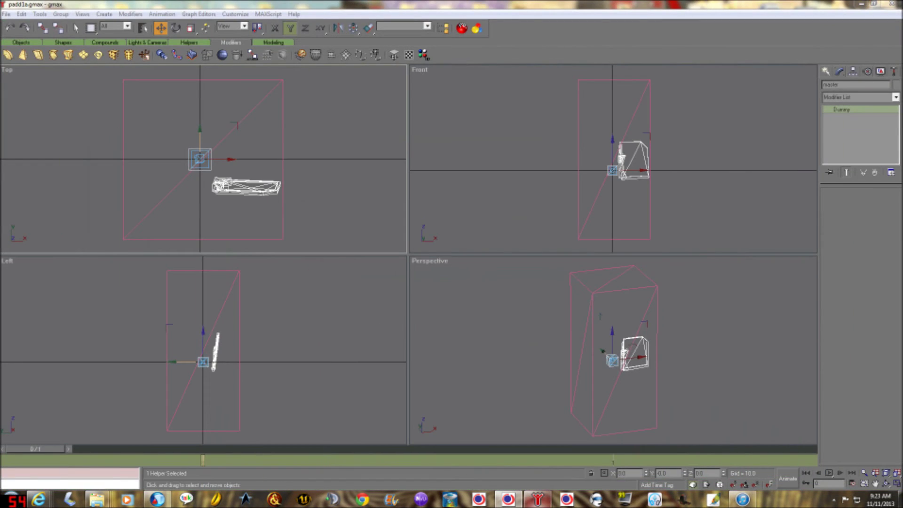
{"action": "key", "text": "h"}
{"action": "left_click", "coordinate": [385, 199]}
{"action": "mouse_move", "coordinate": [385, 199]}
{"action": "left_mouse_down"}
{"action": "mouse_move", "coordinate": [384, 216]}
{"action": "mouse_move", "coordinate": [384, 198]}
{"action": "left_mouse_up"}
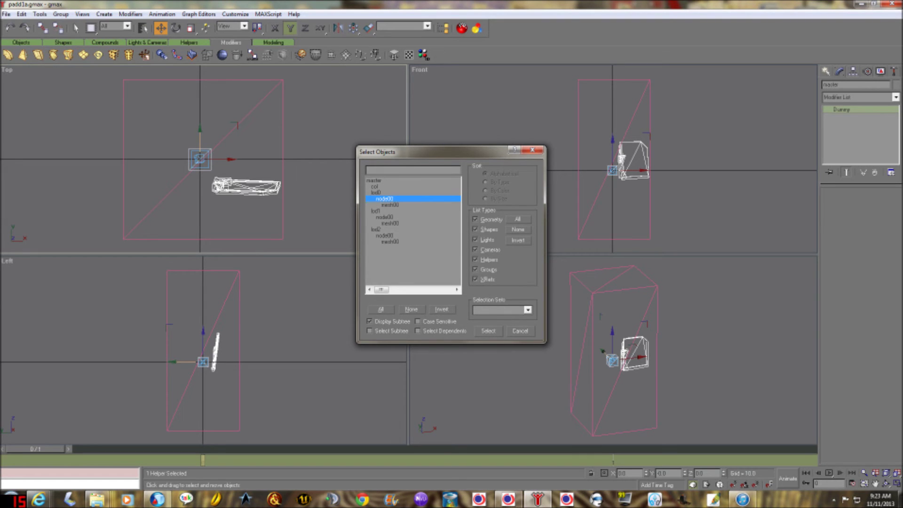
{"action": "left_click", "coordinate": [385, 217], "text": "ctrl"}
{"action": "left_click", "coordinate": [385, 235], "text": "ctrl"}
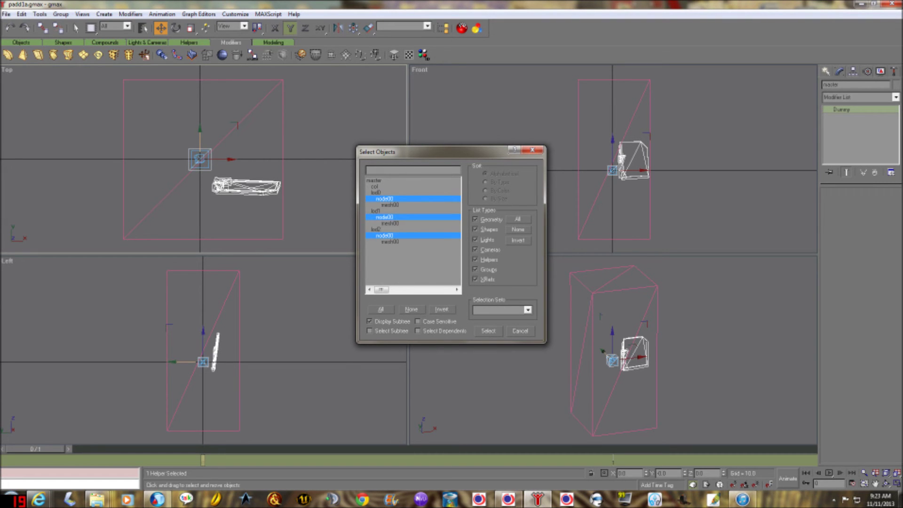
{"action": "left_click", "coordinate": [488, 331]}
{"action": "left_click_drag", "start_coordinate": [200, 138], "coordinate": [173, 134]}
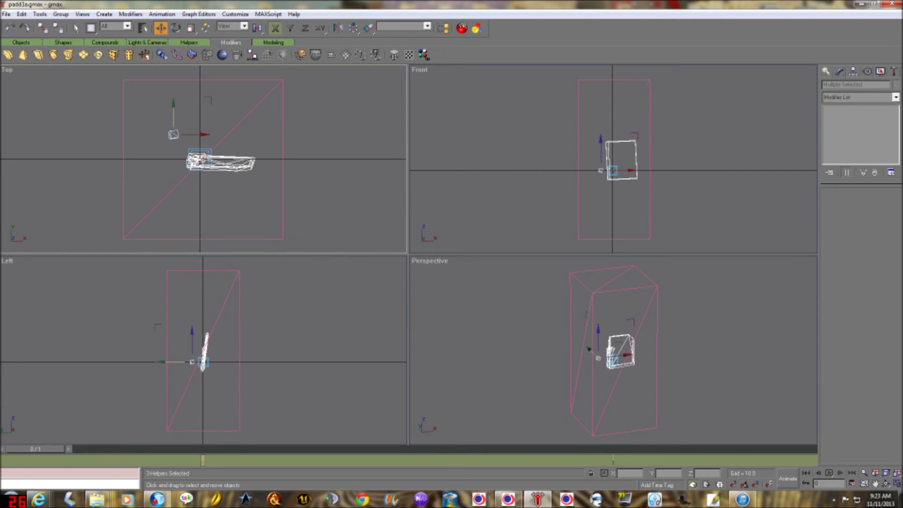
{"action": "left_click_drag", "start_coordinate": [173, 117], "coordinate": [170, 132]}
{"action": "key", "text": "F5"}
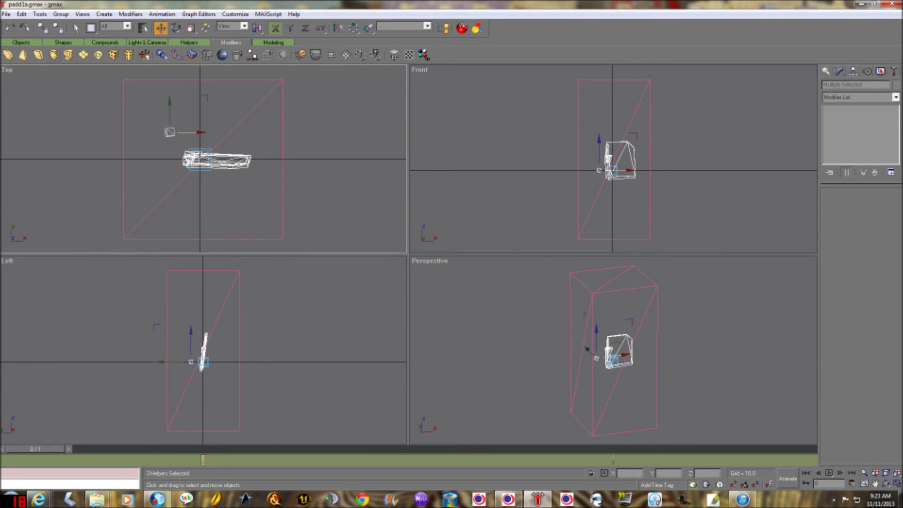
- Save the scene and export the model to the proppadd folder as prop3 in There MODEL format
{"action": "left_click", "coordinate": [6, 14]}
{"action": "left_click", "coordinate": [23, 59]}
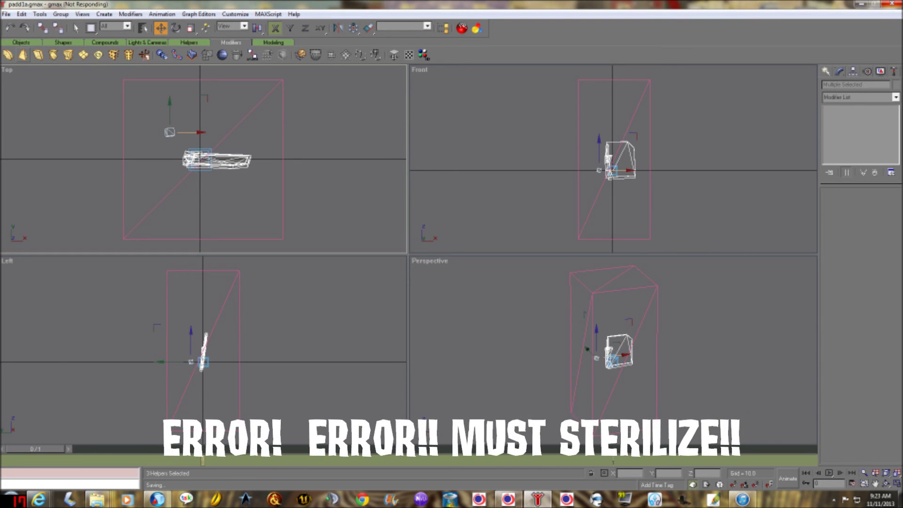
{"action": "left_click", "coordinate": [7, 14]}
{"action": "key", "text": "Down"}
{"action": "key", "text": "Down"}
{"action": "key", "text": "Down"}
{"action": "key", "text": "Down"}
{"action": "key", "text": "Down"}
{"action": "key", "text": "Down"}
{"action": "key", "text": "Down"}
{"action": "key", "text": "Down"}
{"action": "key", "text": "Down"}
{"action": "key", "text": "Down"}
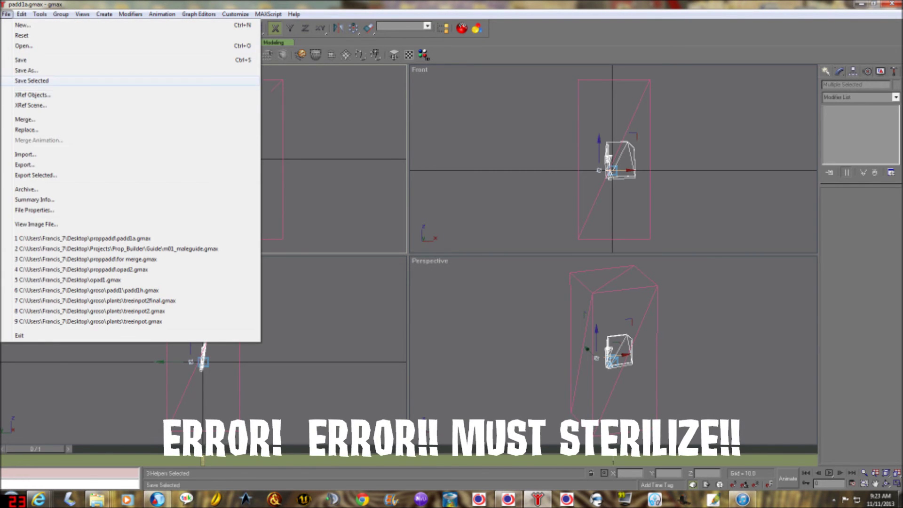
{"action": "key", "text": "Down"}
{"action": "key", "text": "Down"}
{"action": "key", "text": "Down"}
{"action": "key", "text": "Down"}
{"action": "key", "text": "Return"}
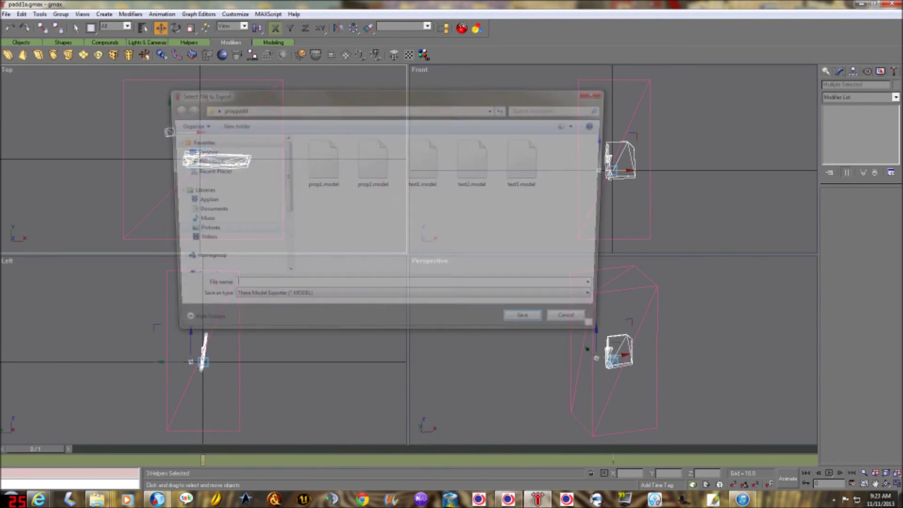
{"action": "type", "text": "prop2"}
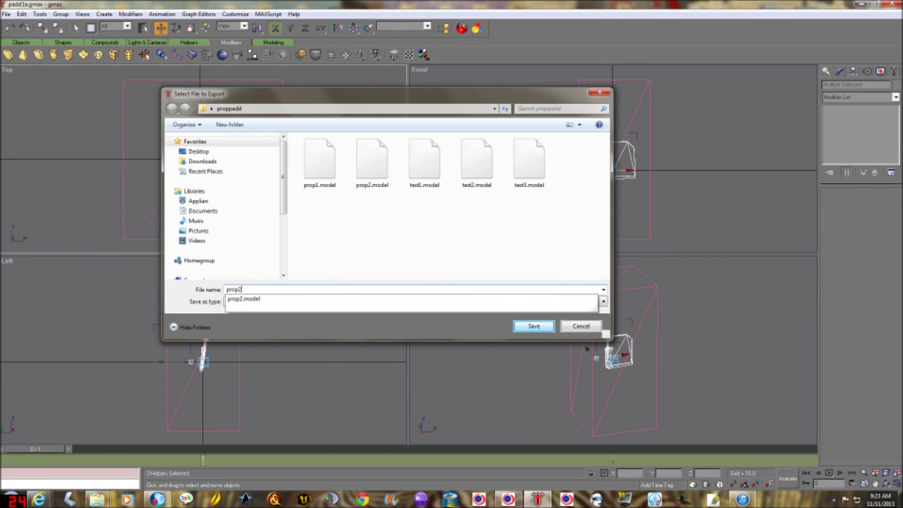
{"action": "key", "text": "BackSpace"}
{"action": "type", "text": "3"}
{"action": "key", "text": "Return"}
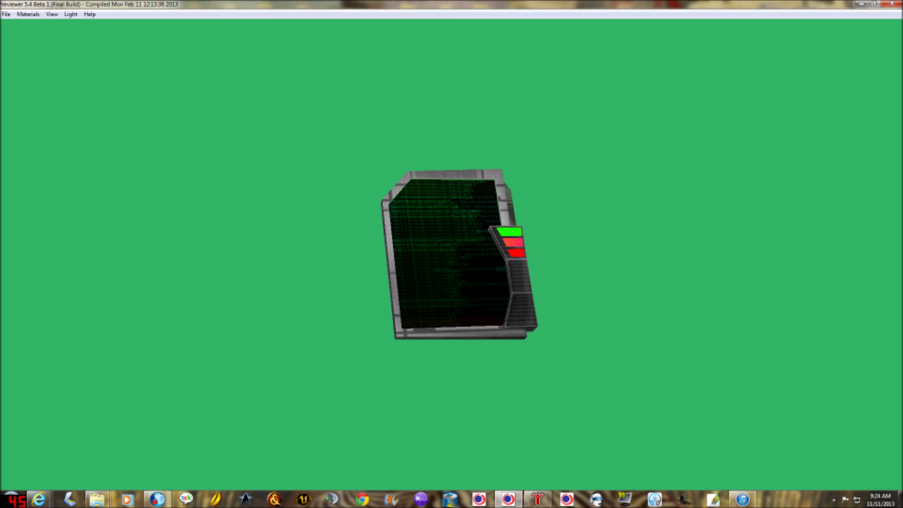
- Open prop3.model from the proppadd folder in the Previewer
{"action": "left_click", "coordinate": [6, 14]}
{"action": "left_click", "coordinate": [21, 35]}
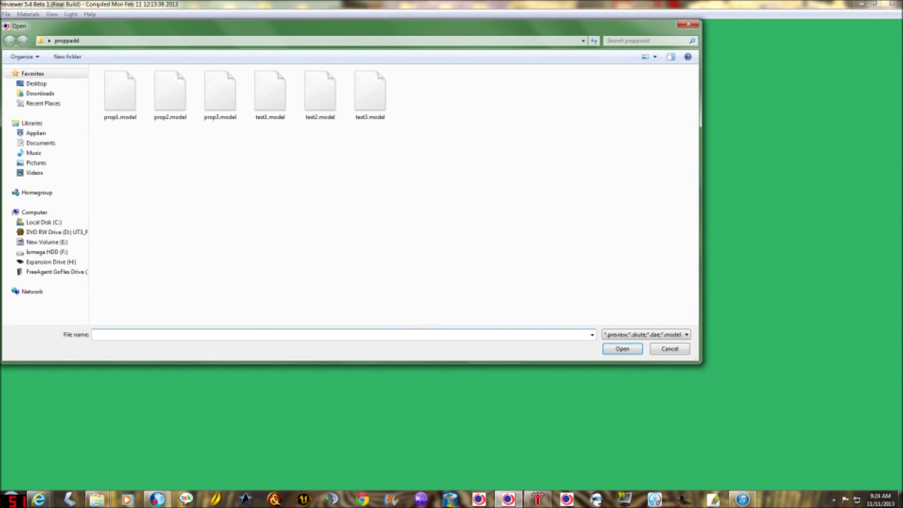
{"action": "double_click", "coordinate": [220, 94]}
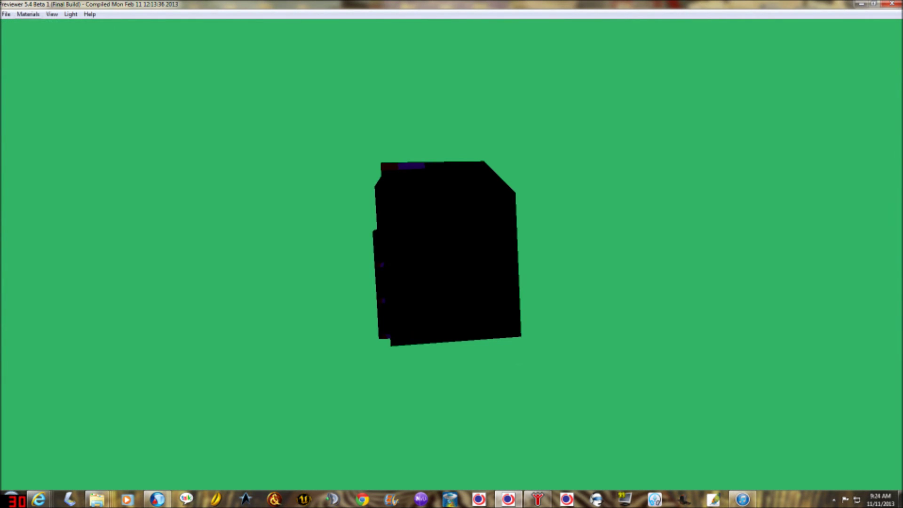
- Assign smallforwrist.png as the color texture of prop3's f7basemetal1 material and apply it
{"action": "left_click", "coordinate": [29, 14]}
{"action": "left_click", "coordinate": [48, 24]}
{"action": "left_click", "coordinate": [111, 60]}
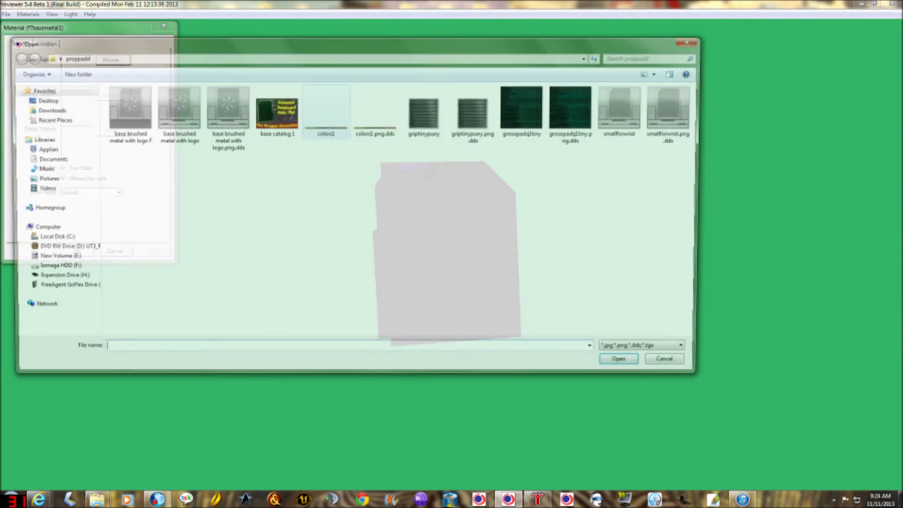
{"action": "double_click", "coordinate": [625, 111]}
{"action": "left_click", "coordinate": [153, 251]}
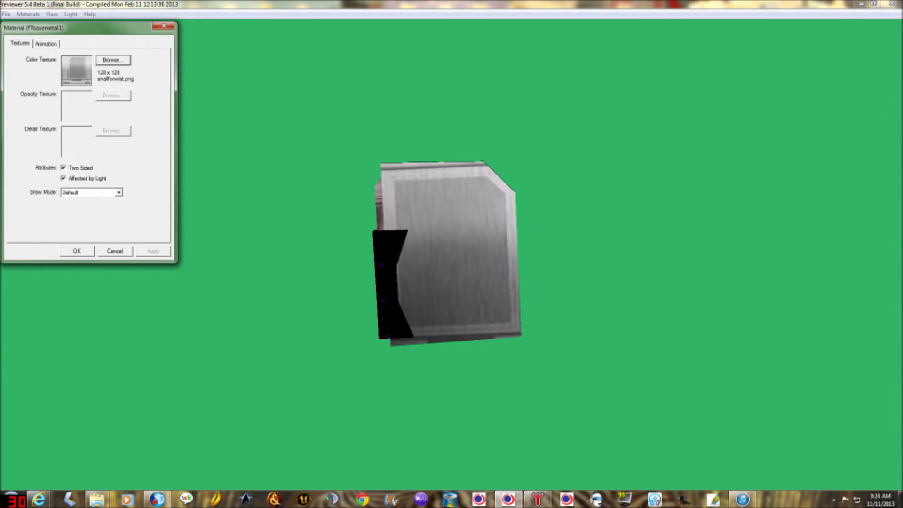
{"action": "left_click", "coordinate": [76, 251]}
- Assign grosopadq1tiny.png as the color texture of prop3's screen1 material
{"action": "left_click", "coordinate": [28, 14]}
{"action": "left_click", "coordinate": [42, 35]}
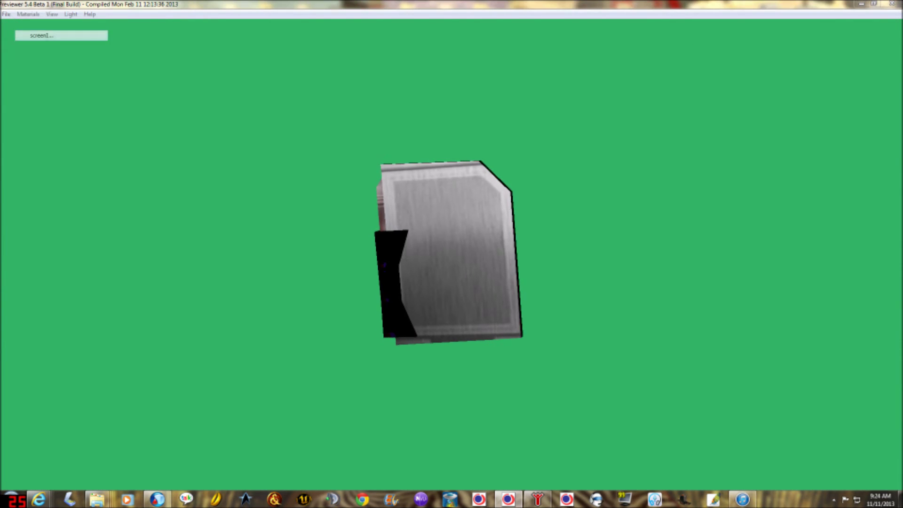
{"action": "left_click", "coordinate": [113, 60]}
{"action": "left_click", "coordinate": [524, 106]}
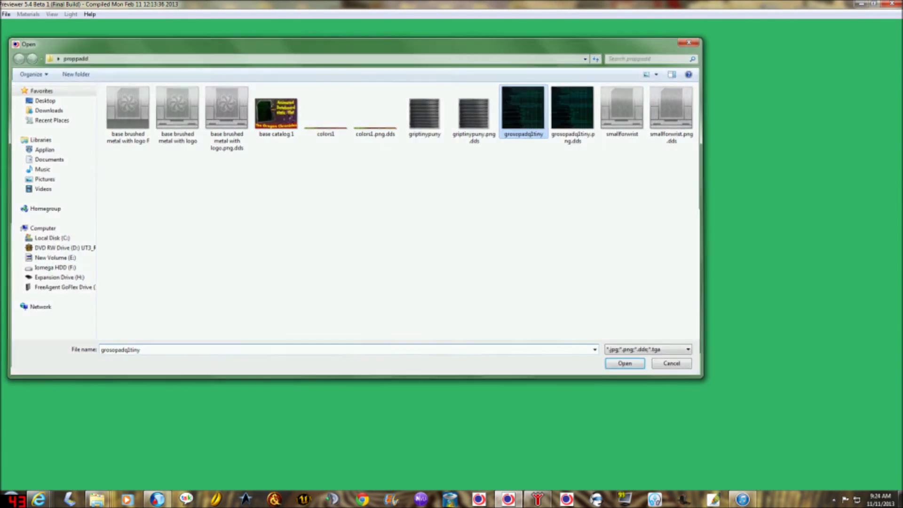
{"action": "double_click", "coordinate": [524, 106]}
{"action": "left_click", "coordinate": [76, 251]}
- Reload prop3.model from the proppadd folder to start its texturing over
{"action": "left_click", "coordinate": [6, 14]}
{"action": "left_click", "coordinate": [21, 34]}
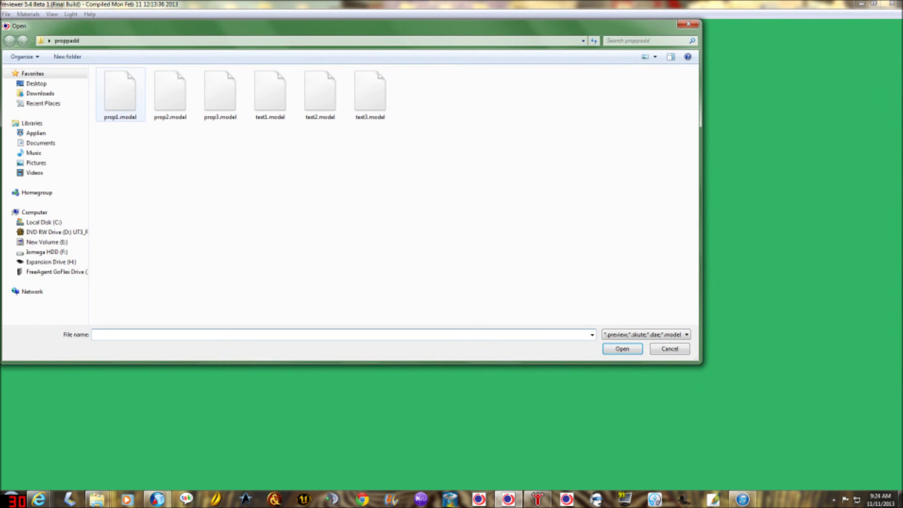
{"action": "double_click", "coordinate": [220, 94]}
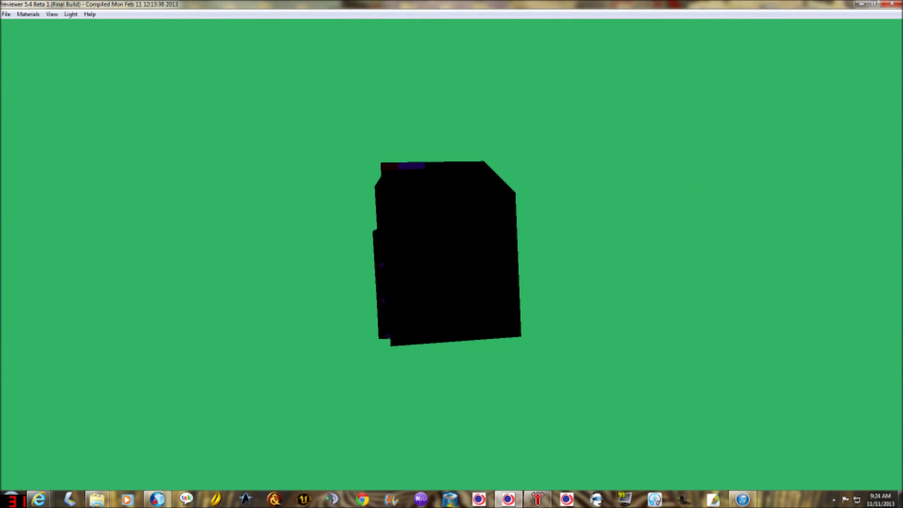
- Assign smallforwrist.png as the color texture of the f7basemetal1 material and apply it
{"action": "left_click", "coordinate": [28, 14]}
{"action": "left_click", "coordinate": [38, 71]}
{"action": "left_click", "coordinate": [113, 60]}
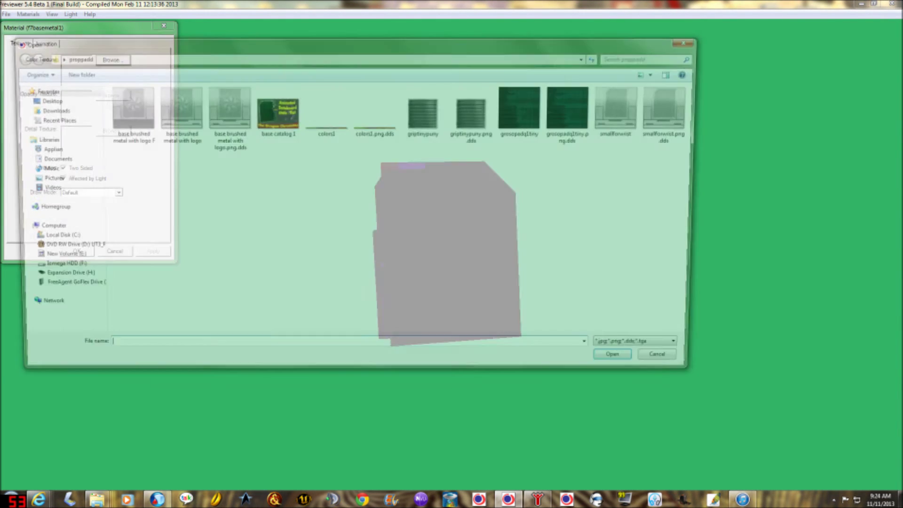
{"action": "double_click", "coordinate": [613, 108]}
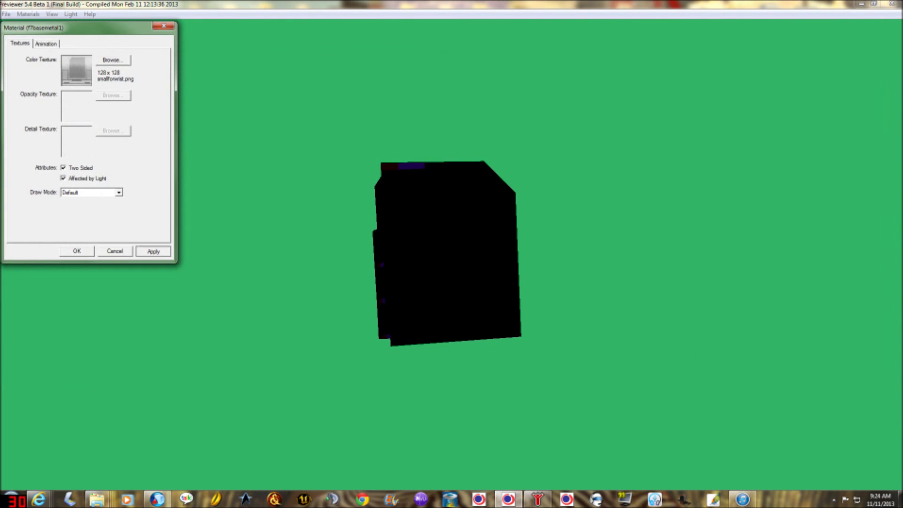
{"action": "left_click", "coordinate": [153, 251]}
{"action": "left_click", "coordinate": [77, 251]}
- Assign grosopadq1tiny.png as the color texture of the screen1 material and apply it
{"action": "left_click", "coordinate": [28, 14]}
{"action": "left_click", "coordinate": [61, 35]}
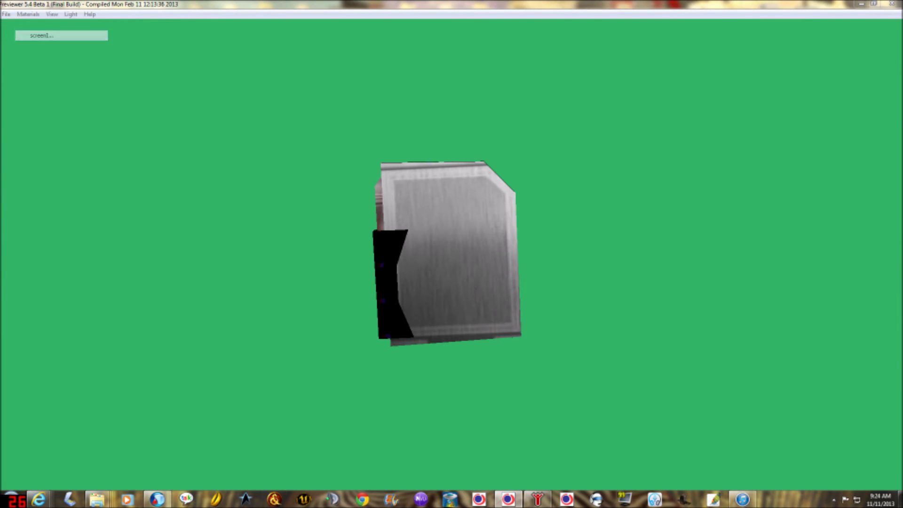
{"action": "left_click", "coordinate": [41, 35]}
{"action": "left_click", "coordinate": [113, 59]}
{"action": "double_click", "coordinate": [527, 112]}
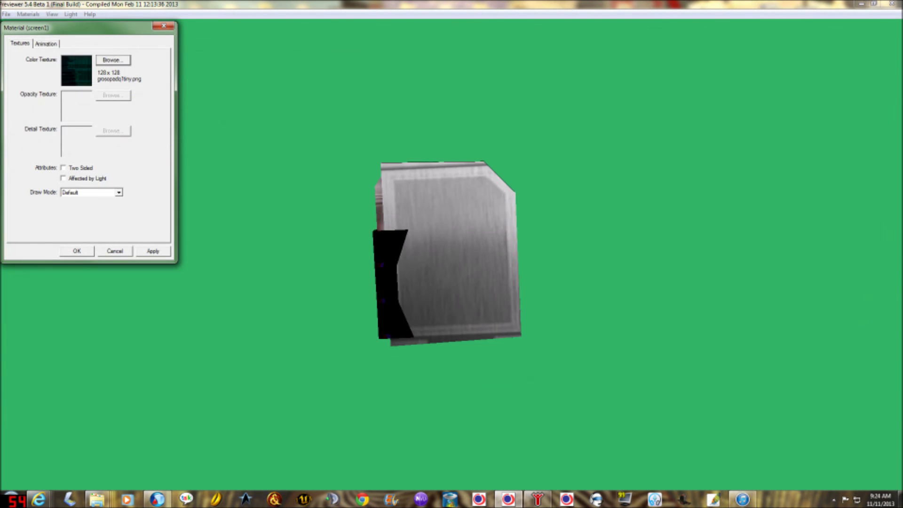
{"action": "left_click", "coordinate": [153, 251]}
{"action": "left_click", "coordinate": [77, 251]}
- Assign griptinypuny.png as the color texture of the grip material and accept it
{"action": "left_click", "coordinate": [27, 14]}
{"action": "left_click", "coordinate": [33, 47]}
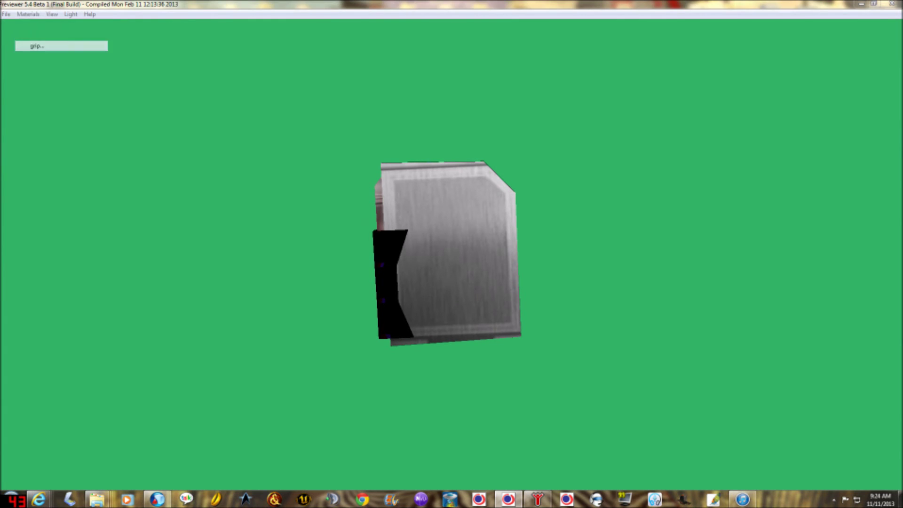
{"action": "left_click", "coordinate": [33, 44]}
{"action": "left_click", "coordinate": [113, 60]}
{"action": "double_click", "coordinate": [425, 111]}
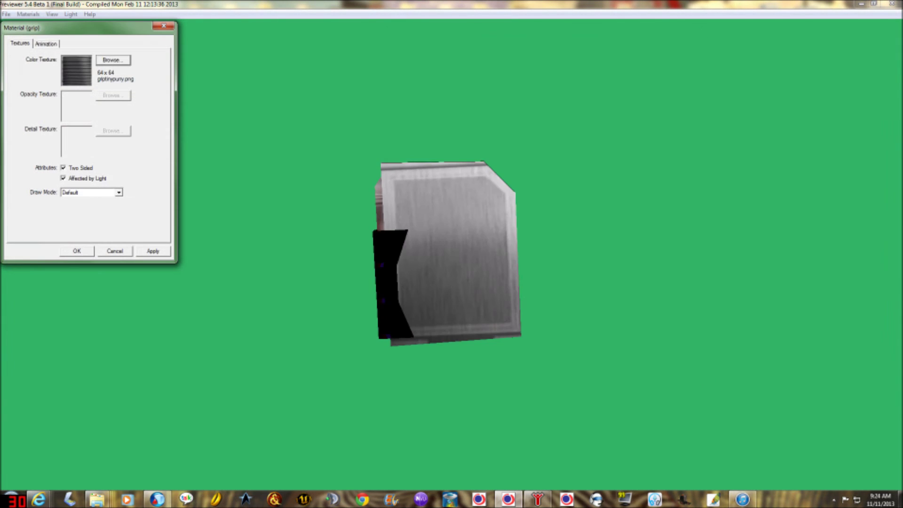
{"action": "left_click", "coordinate": [77, 251]}
- Assign colors1.png as the color texture of the Lights material, accept it, and turn the prop to show its screen side
{"action": "left_click", "coordinate": [28, 14]}
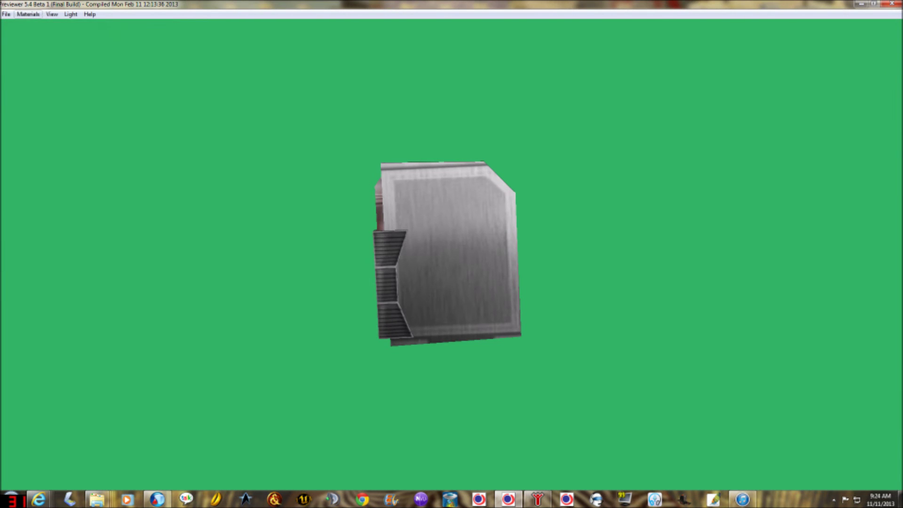
{"action": "left_click", "coordinate": [40, 56]}
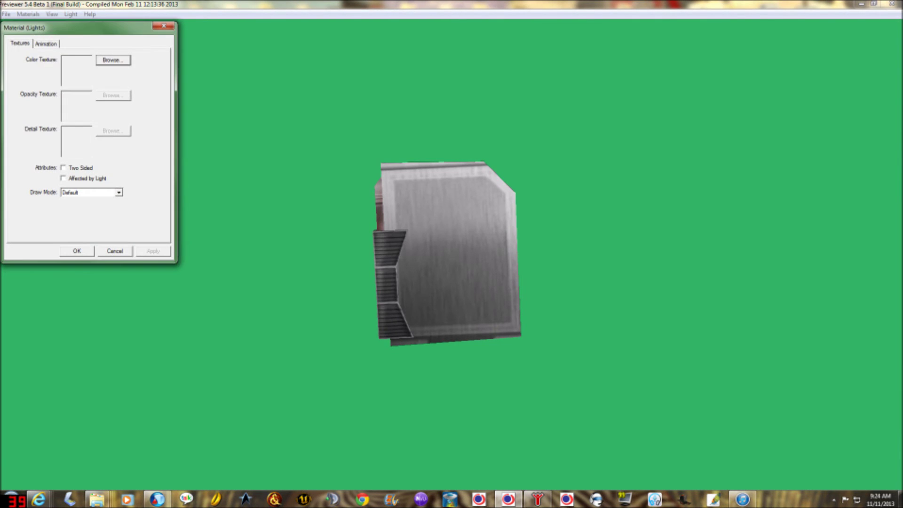
{"action": "left_click", "coordinate": [113, 60]}
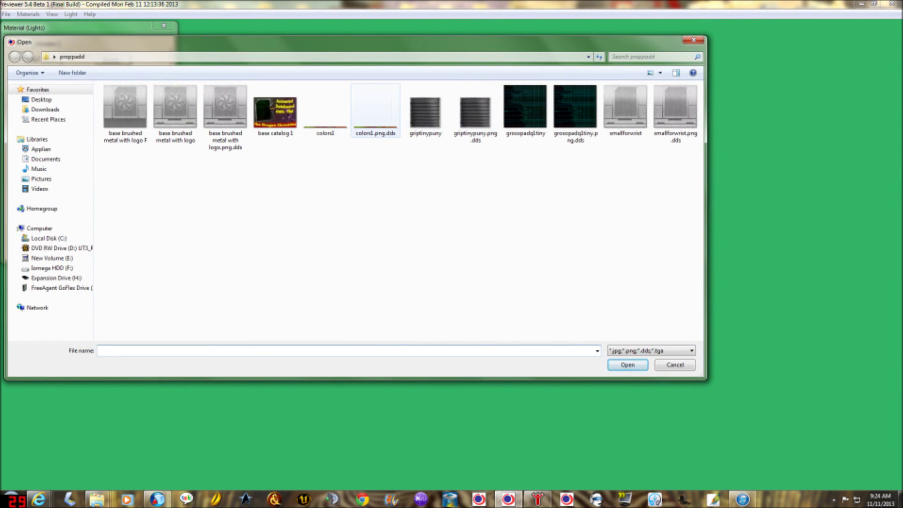
{"action": "double_click", "coordinate": [325, 109]}
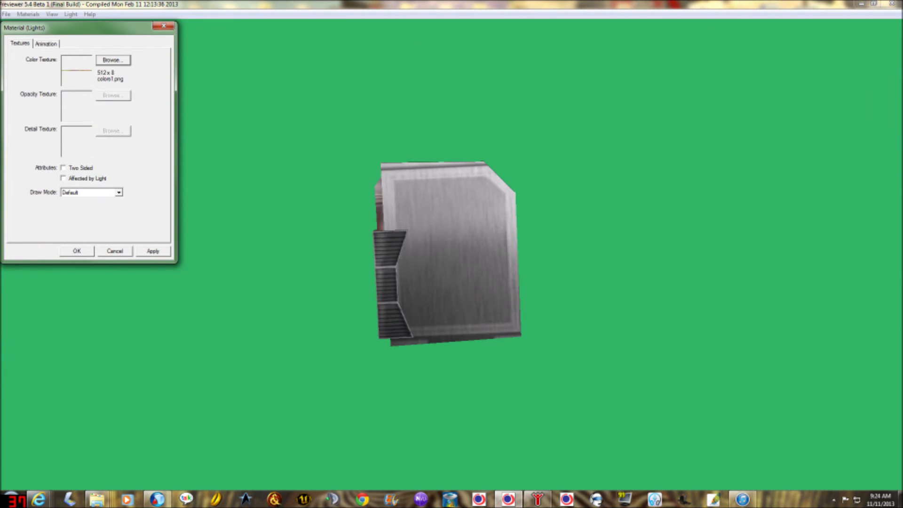
{"action": "left_click", "coordinate": [153, 250]}
{"action": "left_click", "coordinate": [77, 251]}
{"action": "left_click_drag", "start_coordinate": [377, 254], "coordinate": [518, 254]}
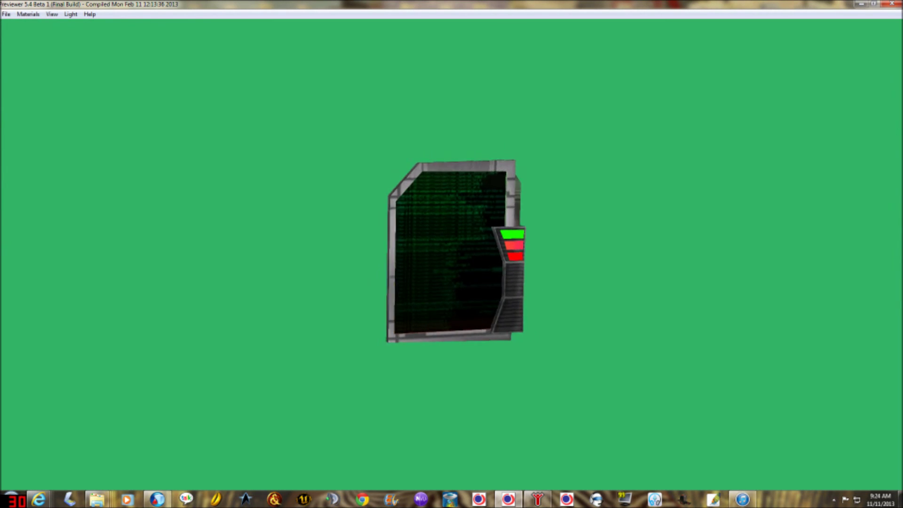
- Check the valid product types for submission to There, highlighting 1 Node Prop Config 1 Animated, and leave the wizard without submitting
{"action": "left_click", "coordinate": [6, 14]}
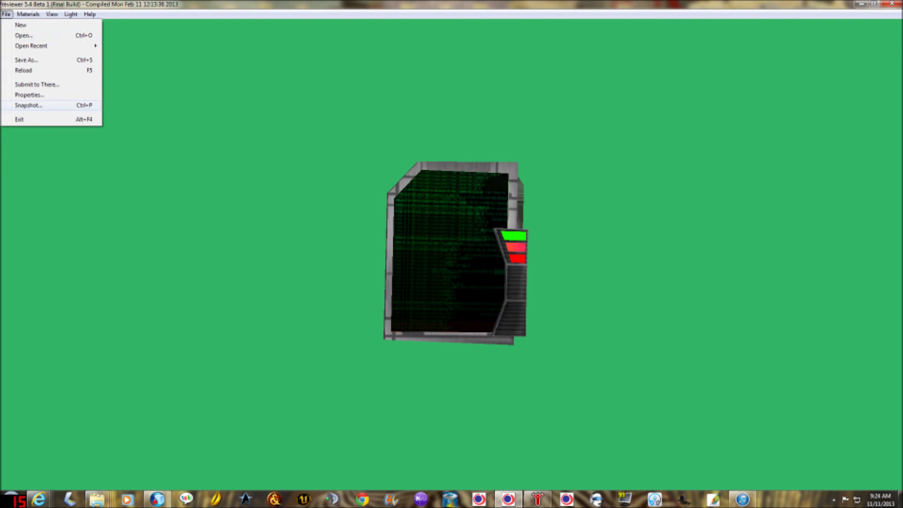
{"action": "left_click", "coordinate": [37, 85]}
{"action": "left_click", "coordinate": [175, 195]}
{"action": "left_click", "coordinate": [175, 195]}
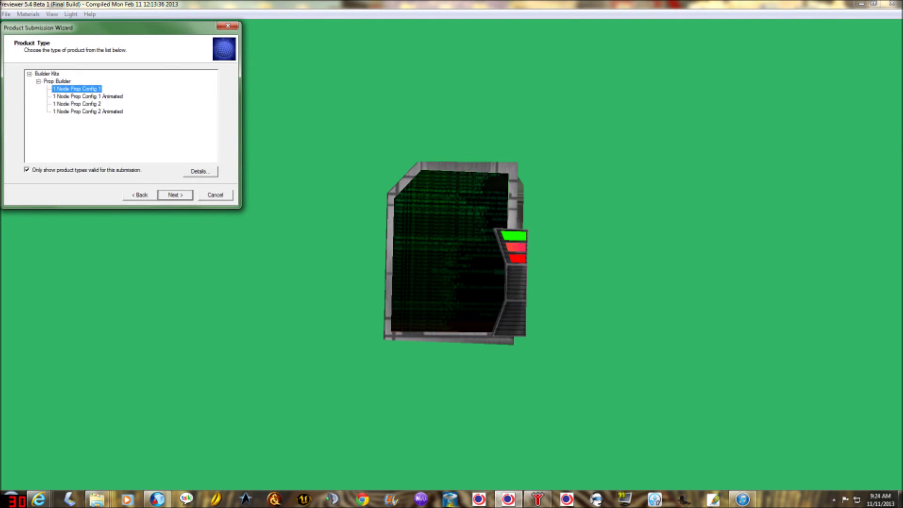
{"action": "key", "text": "Down"}
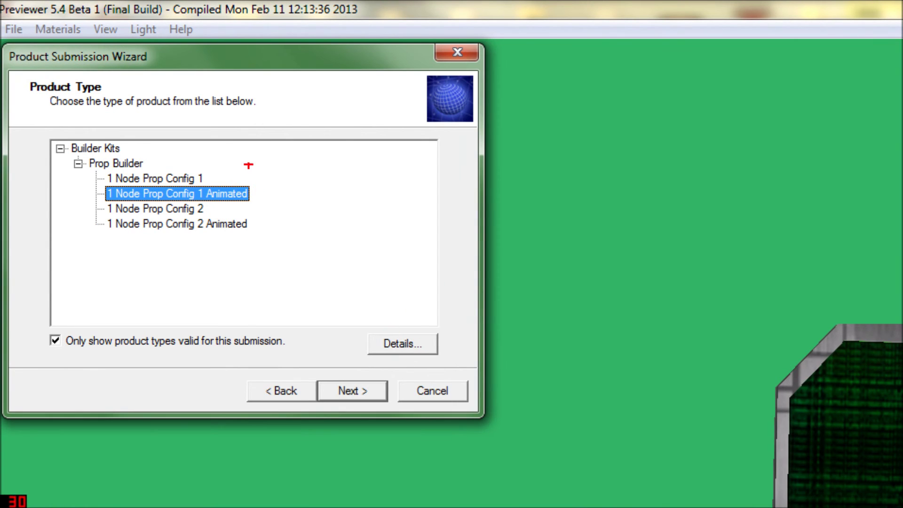
{"action": "left_click_drag", "start_coordinate": [264, 192], "coordinate": [282, 193]}
{"action": "left_click_drag", "start_coordinate": [93, 192], "coordinate": [77, 192]}
{"action": "key", "text": "Escape"}
{"action": "left_click", "coordinate": [215, 194]}
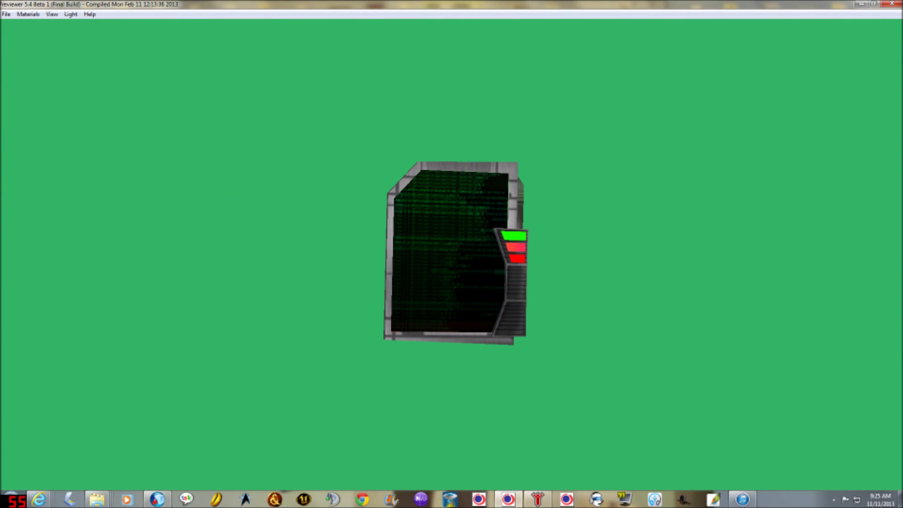